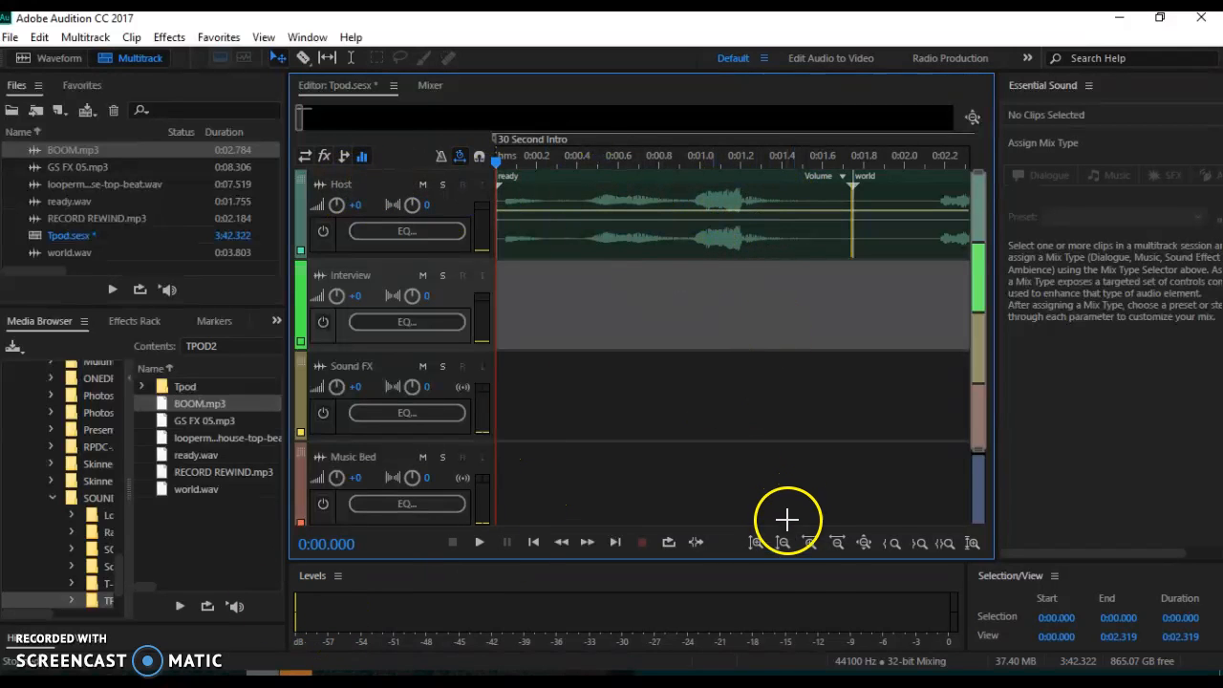
# - Copy the world clip from the Host track onto the Interview track, aligned directly beneath the original
pyautogui.click(836, 544)
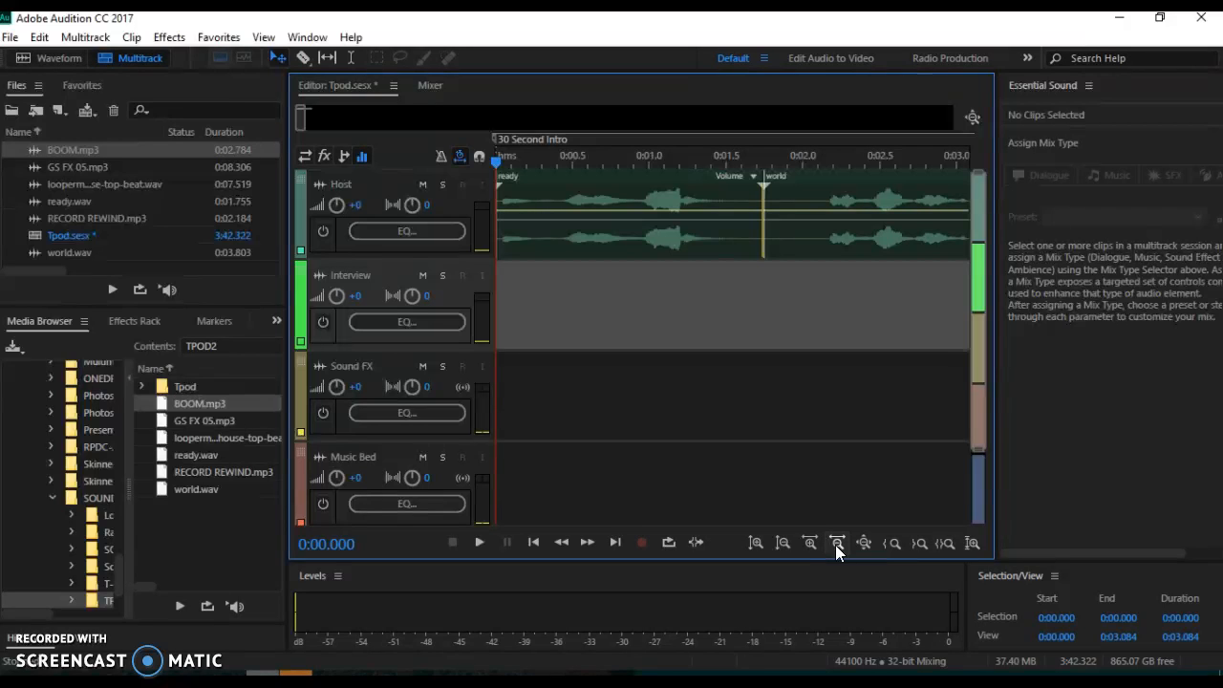
pyautogui.click(811, 178)
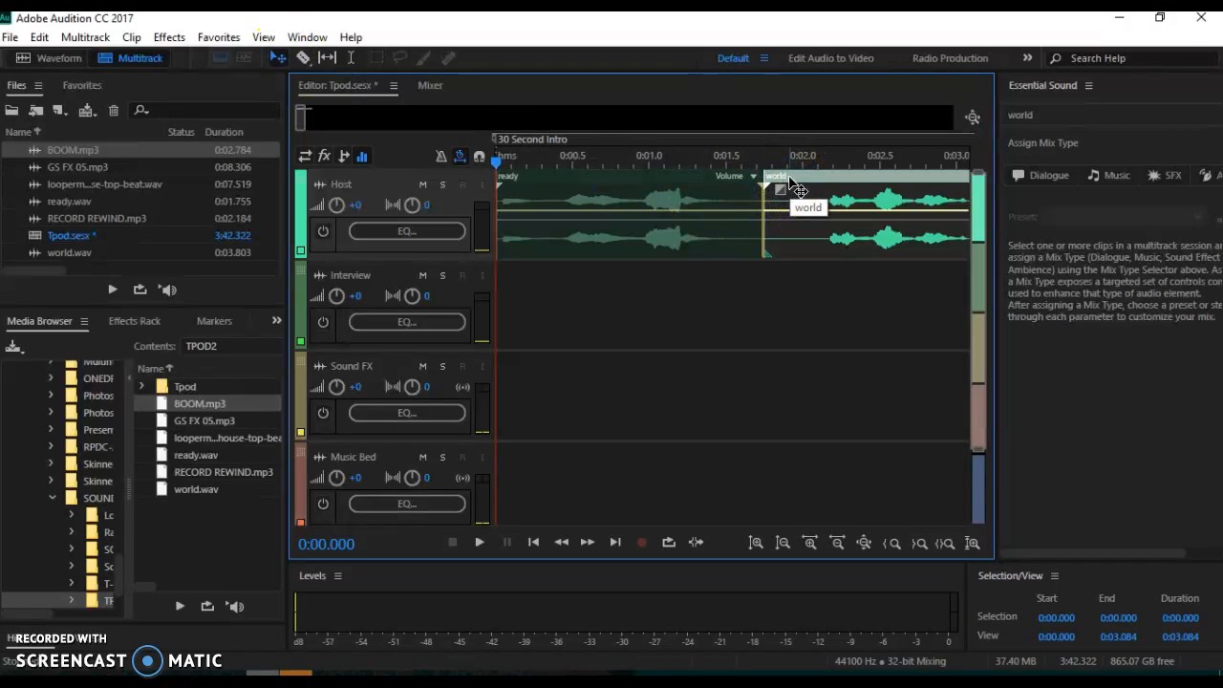
pyautogui.press('alt')
pyautogui.press('alt')
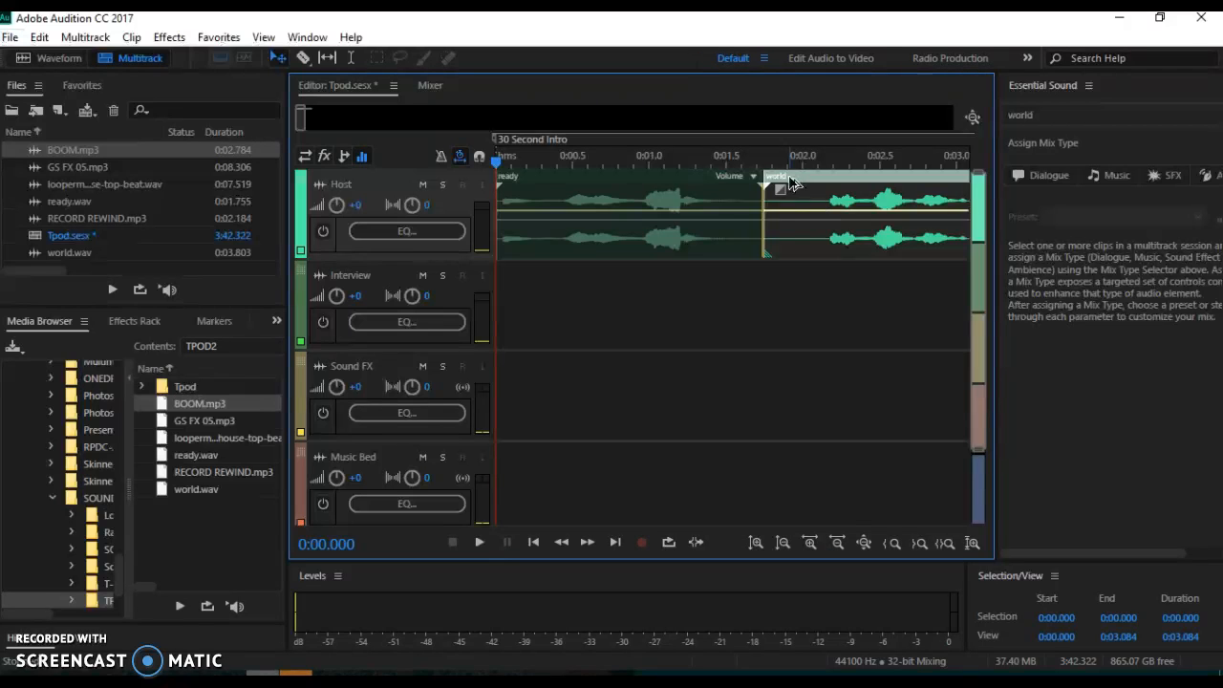
pyautogui.moveTo(790, 183); pyautogui.dragTo(791, 302)
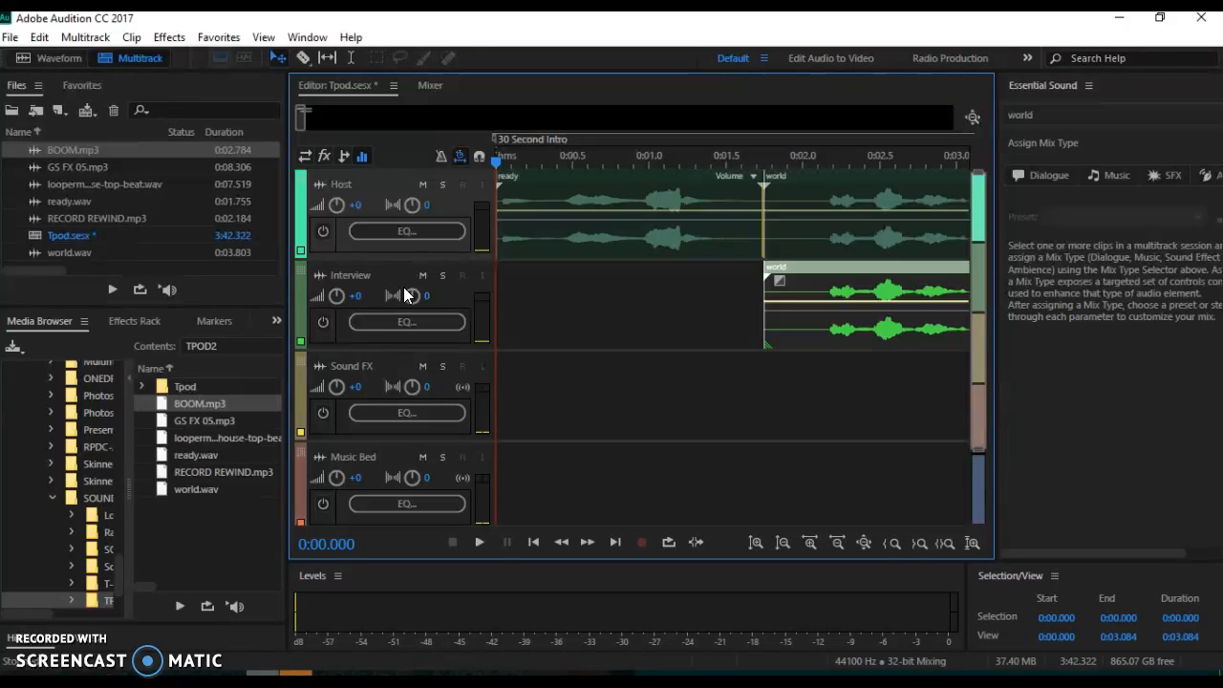
pyautogui.click(821, 271)
pyautogui.moveTo(823, 270); pyautogui.dragTo(814, 272)
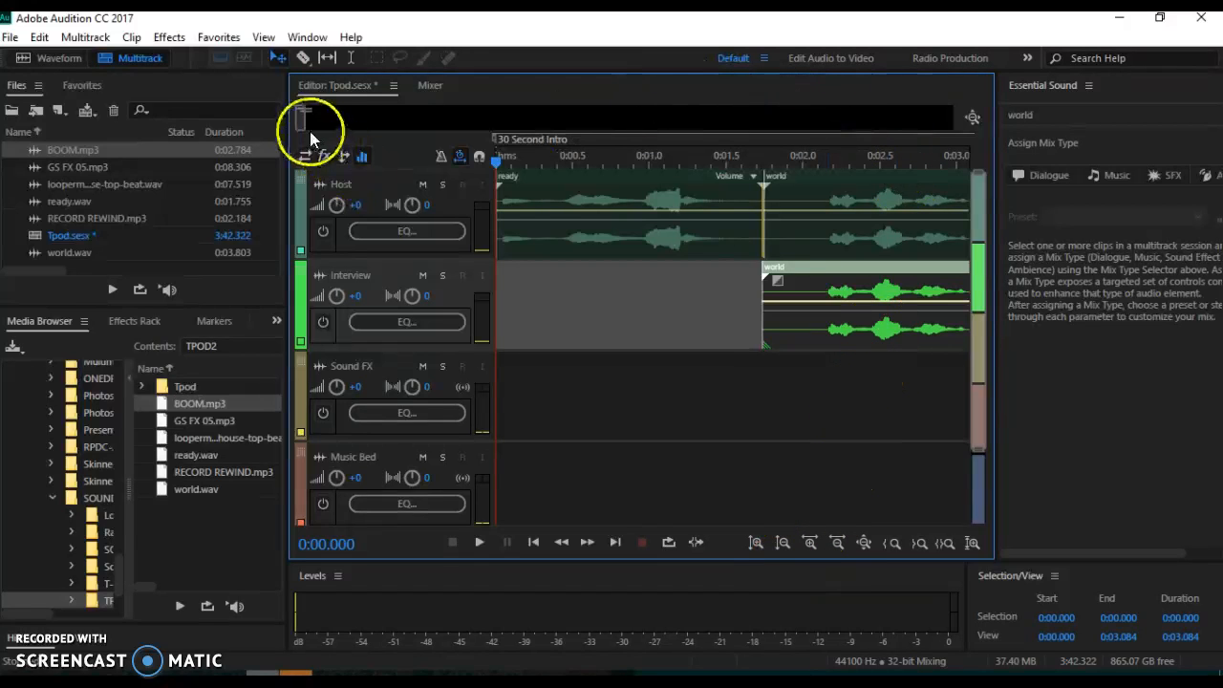
# - Examine the copied world clip's effects and the Interview track's effects, including the Speech Volume Leveler settings
pyautogui.moveTo(301, 120); pyautogui.dragTo(304, 121)
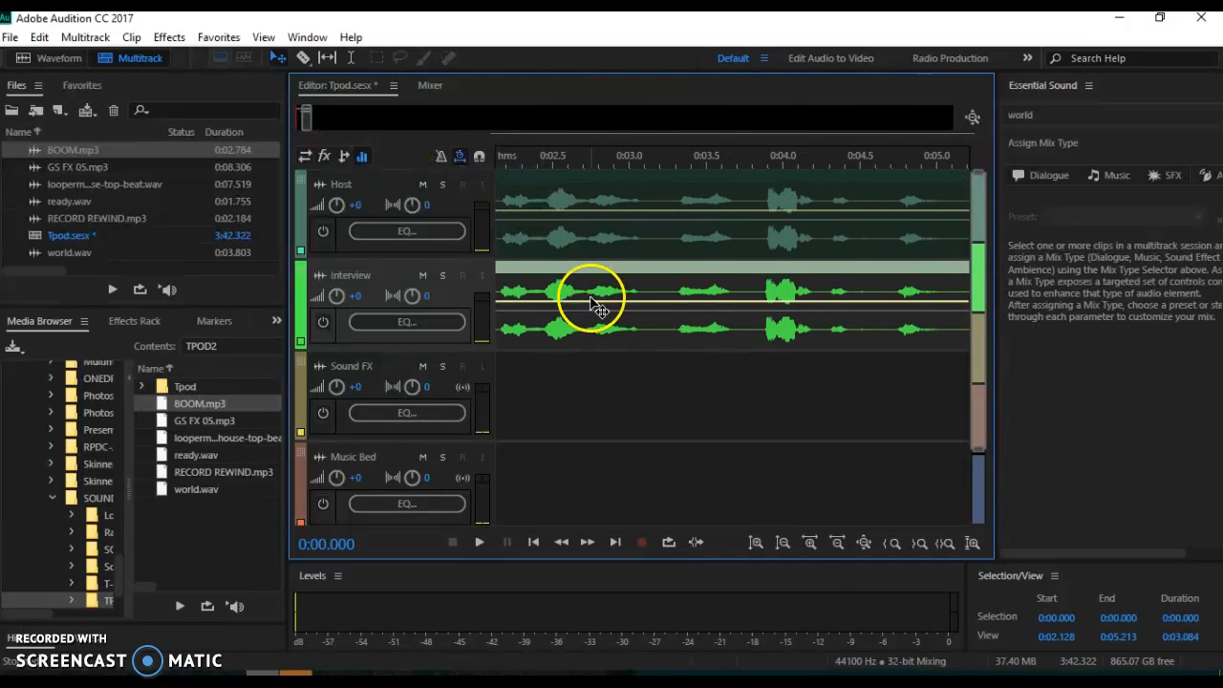
pyautogui.click(834, 546)
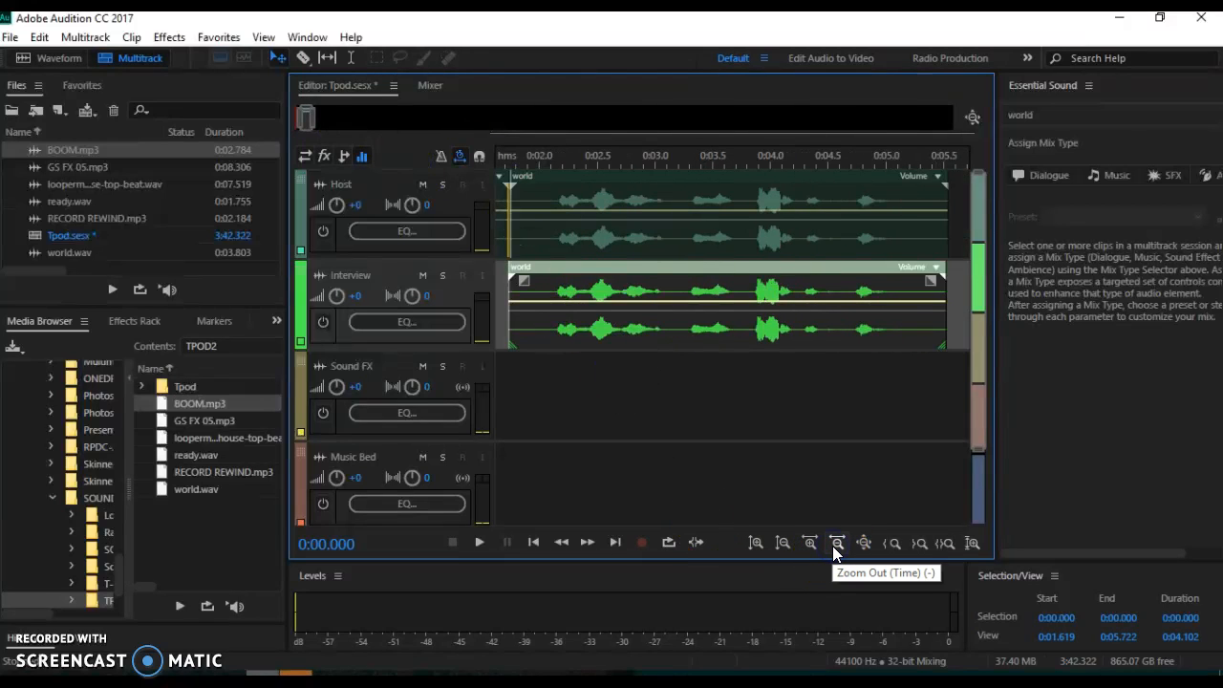
pyautogui.rightClick(560, 267)
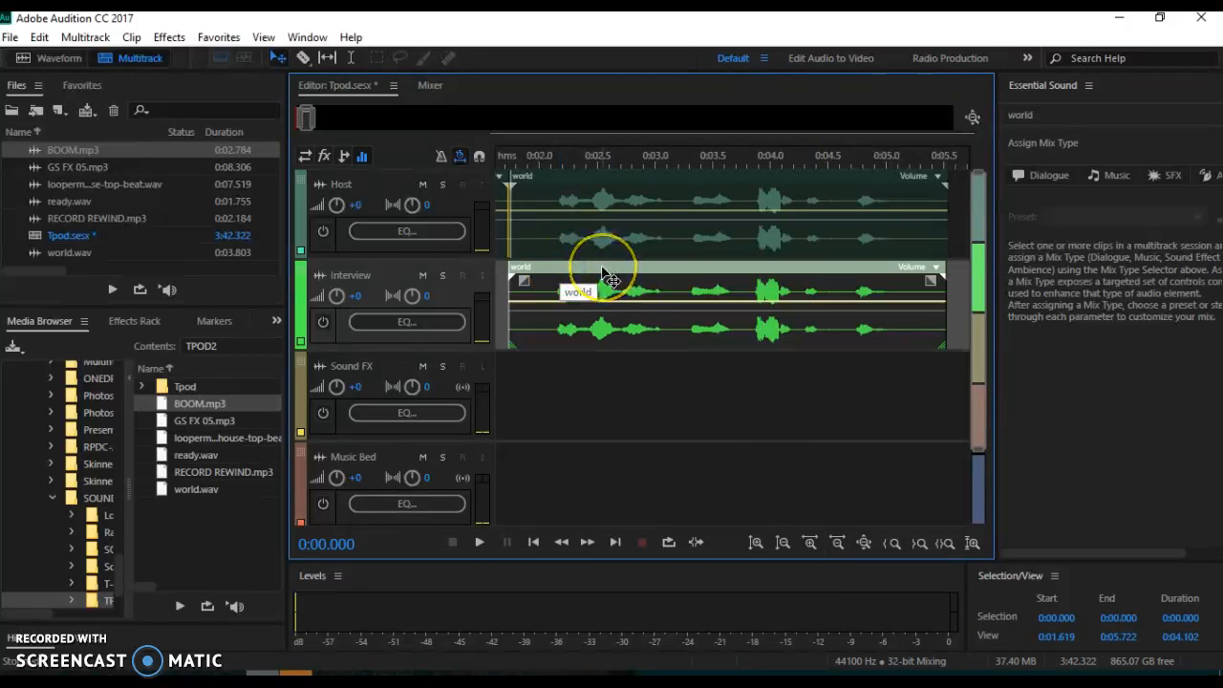
pyautogui.click(143, 321)
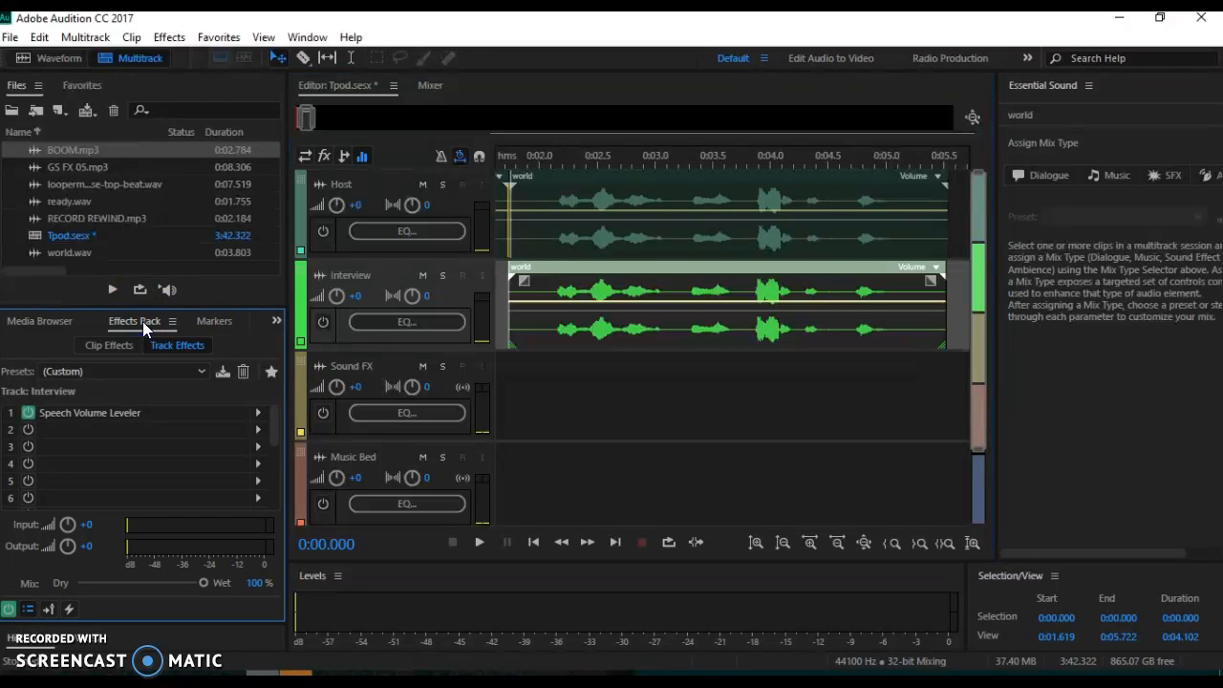
pyautogui.click(124, 345)
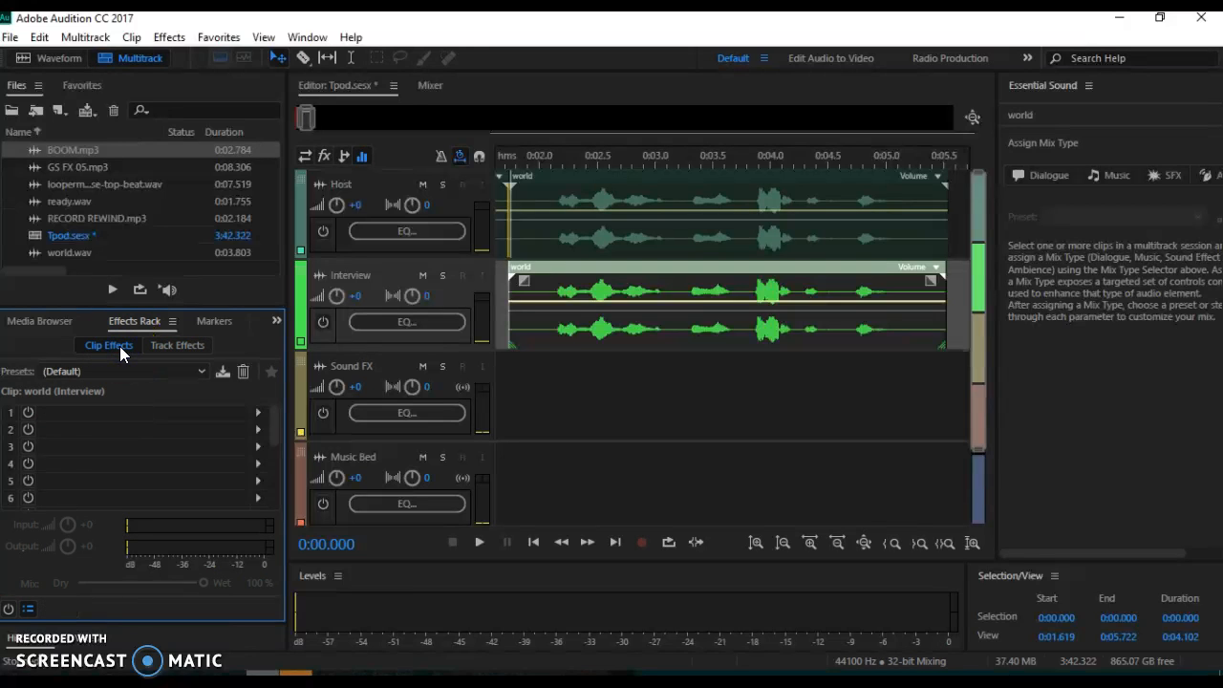
pyautogui.click(542, 273)
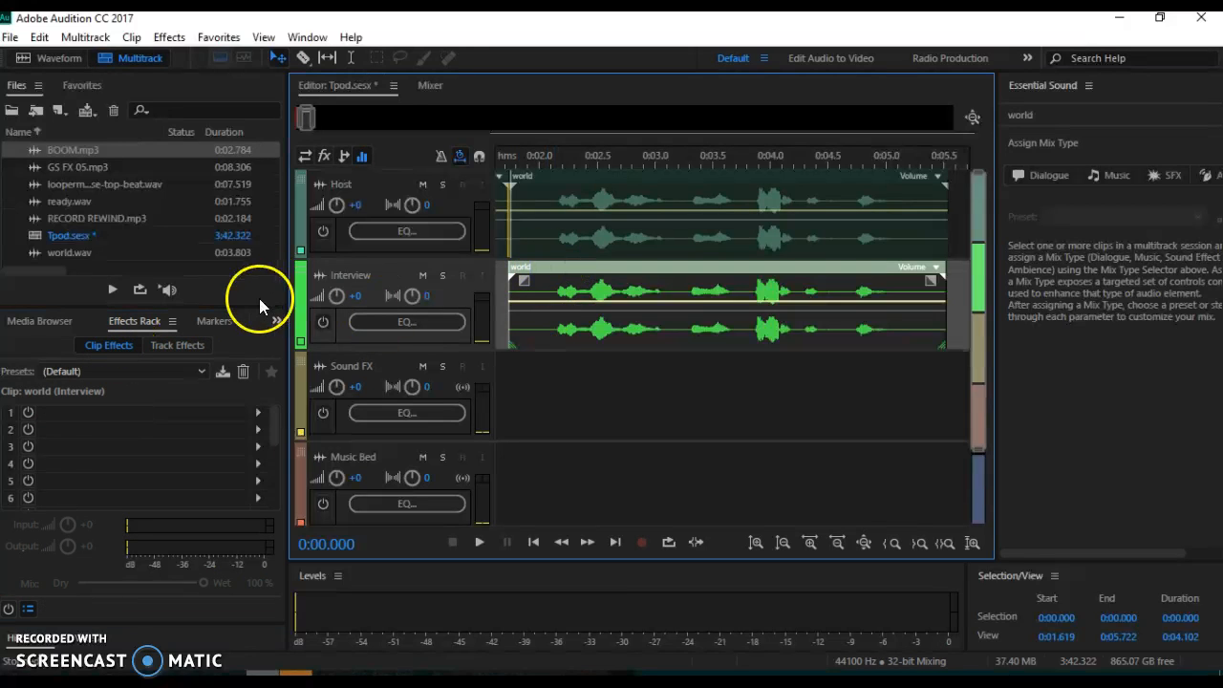
pyautogui.click(198, 343)
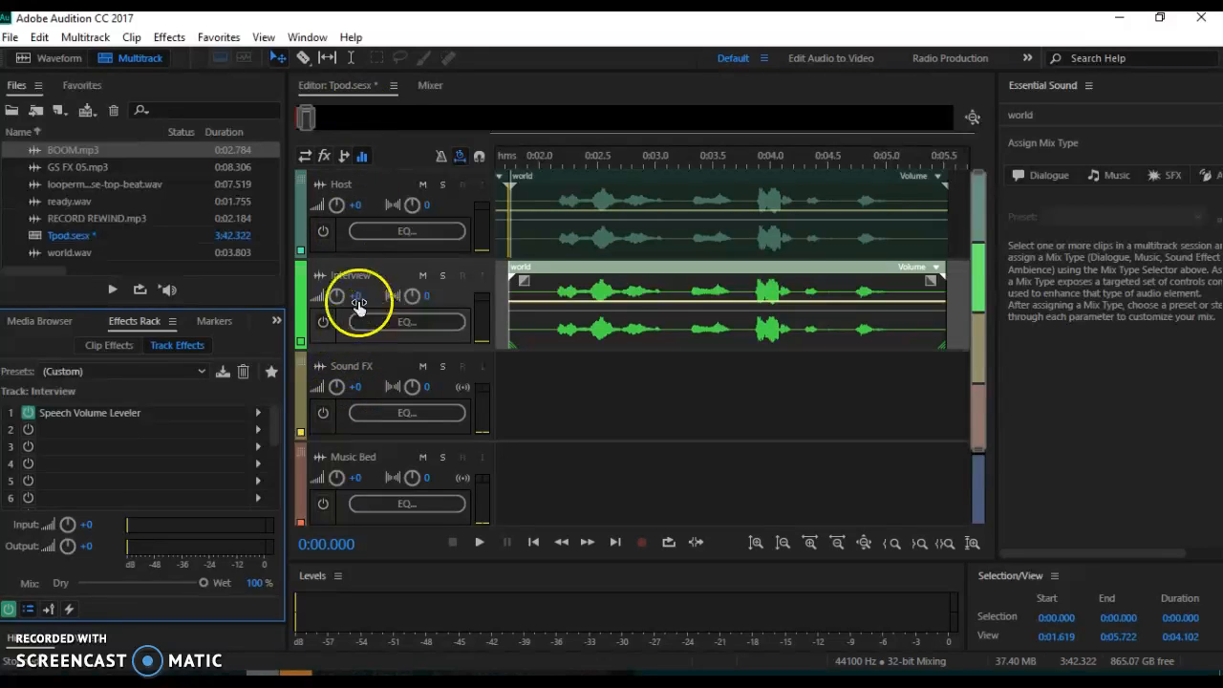
pyautogui.click(97, 415)
pyautogui.doubleClick(97, 415)
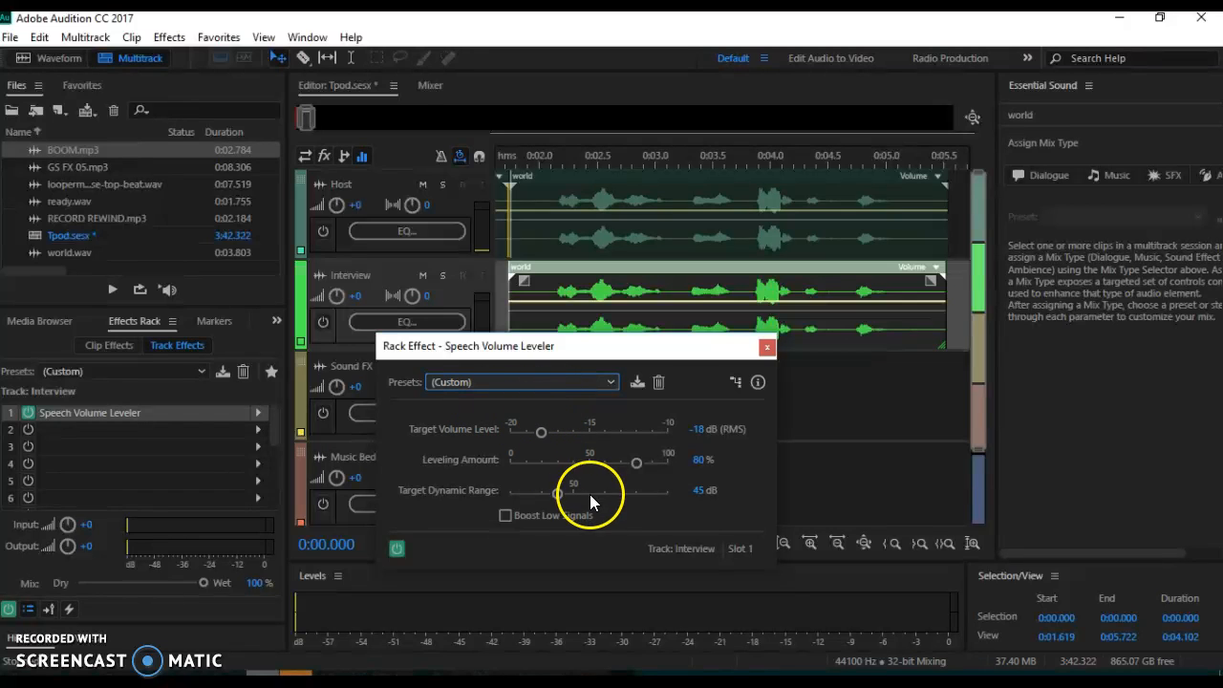
pyautogui.click(767, 348)
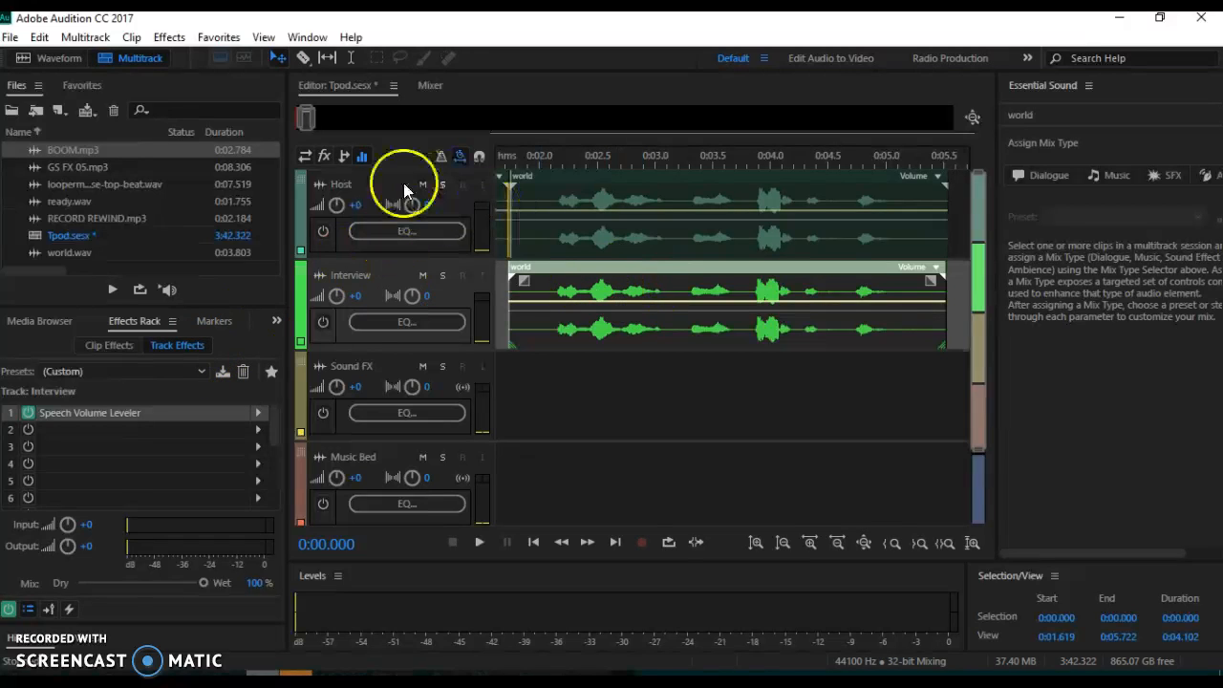
# - Compare the track effects applied to the Host, Interview and Sound FX tracks, ending on the Interview track
pyautogui.click(368, 185)
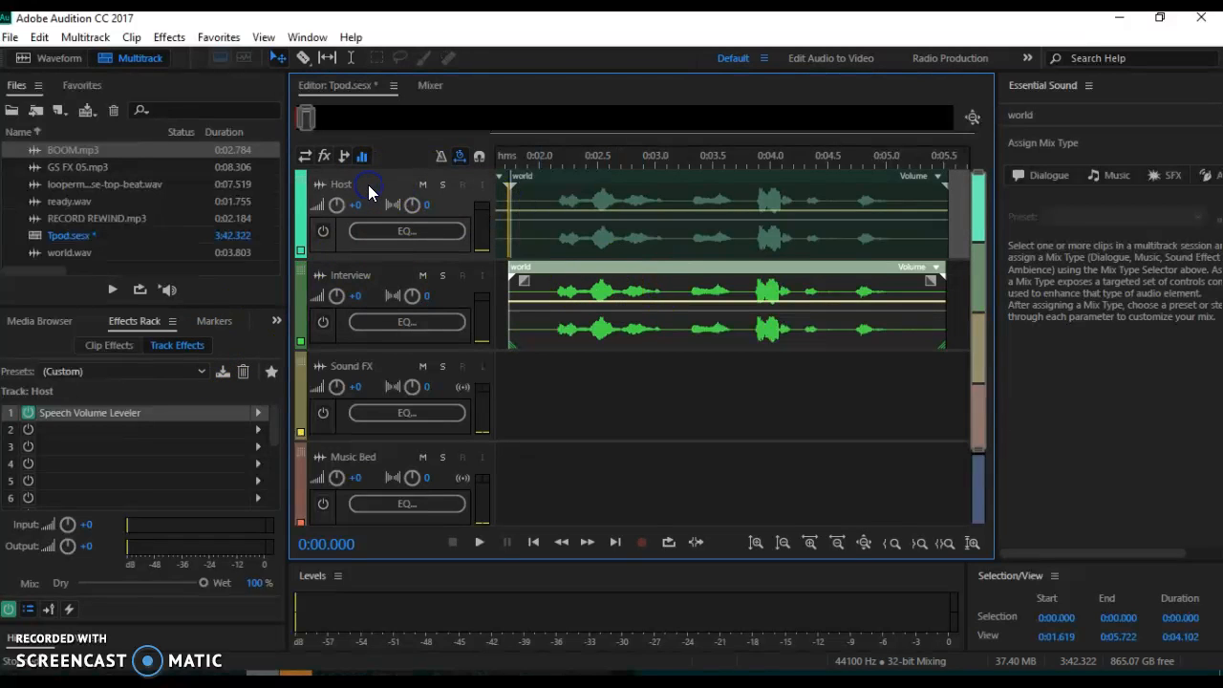
pyautogui.doubleClick(367, 276)
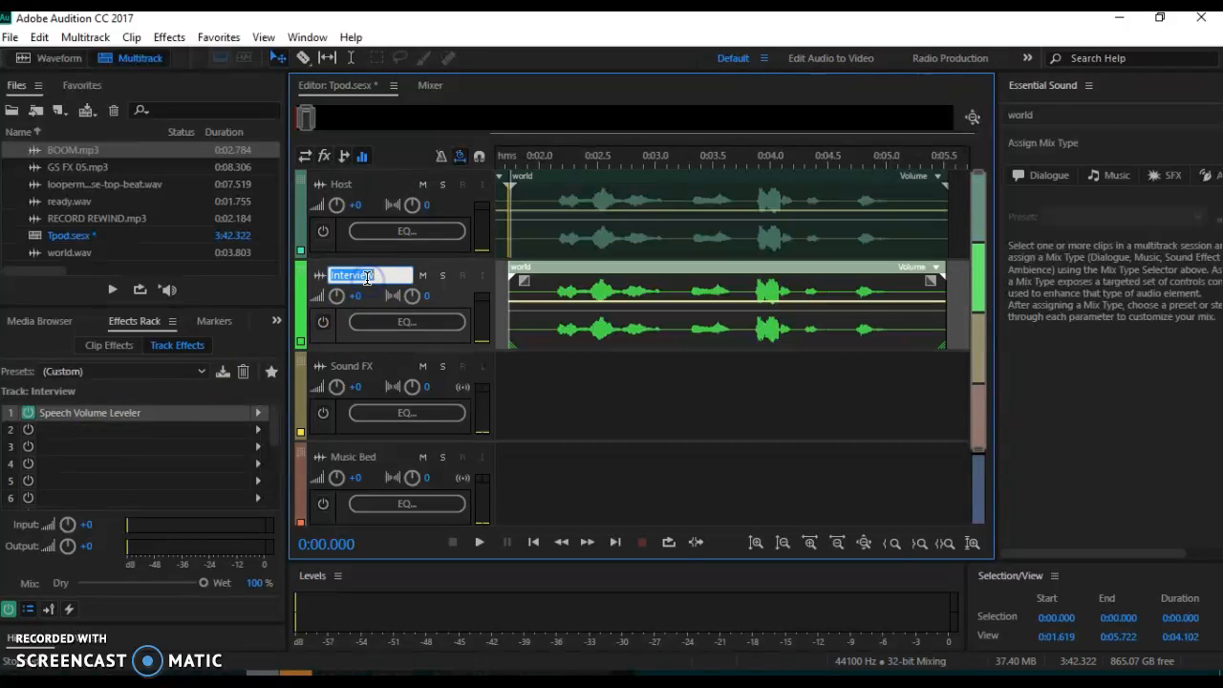
pyautogui.doubleClick(360, 368)
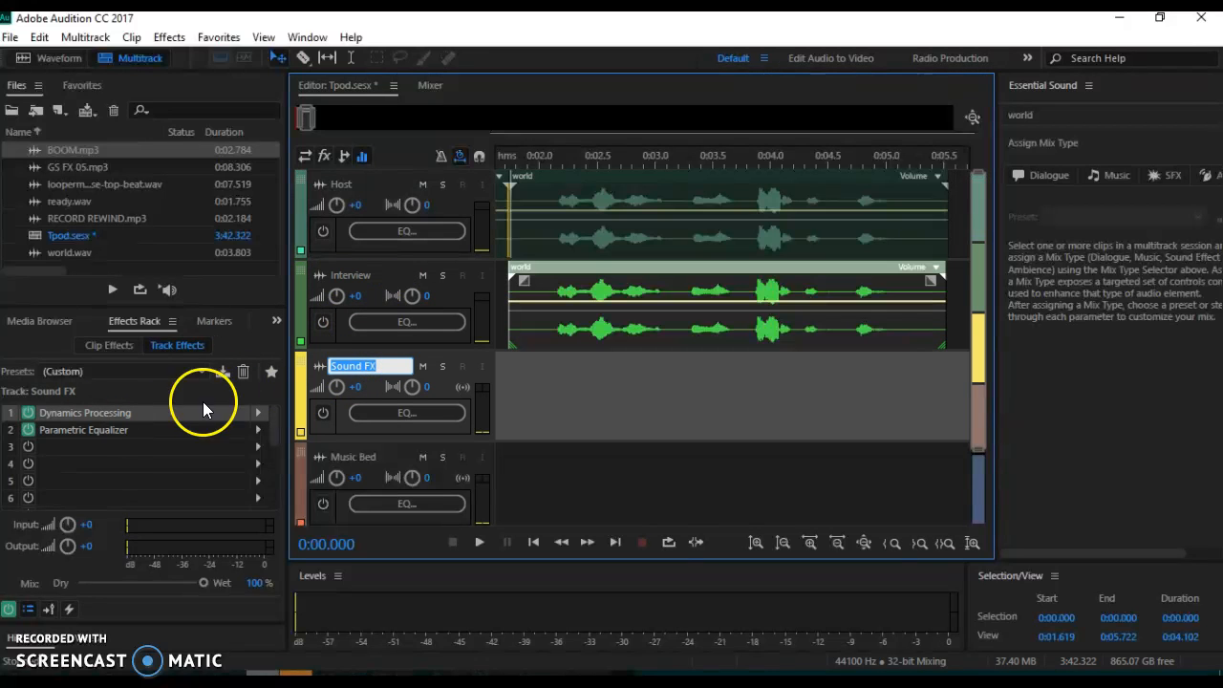
pyautogui.click(385, 273)
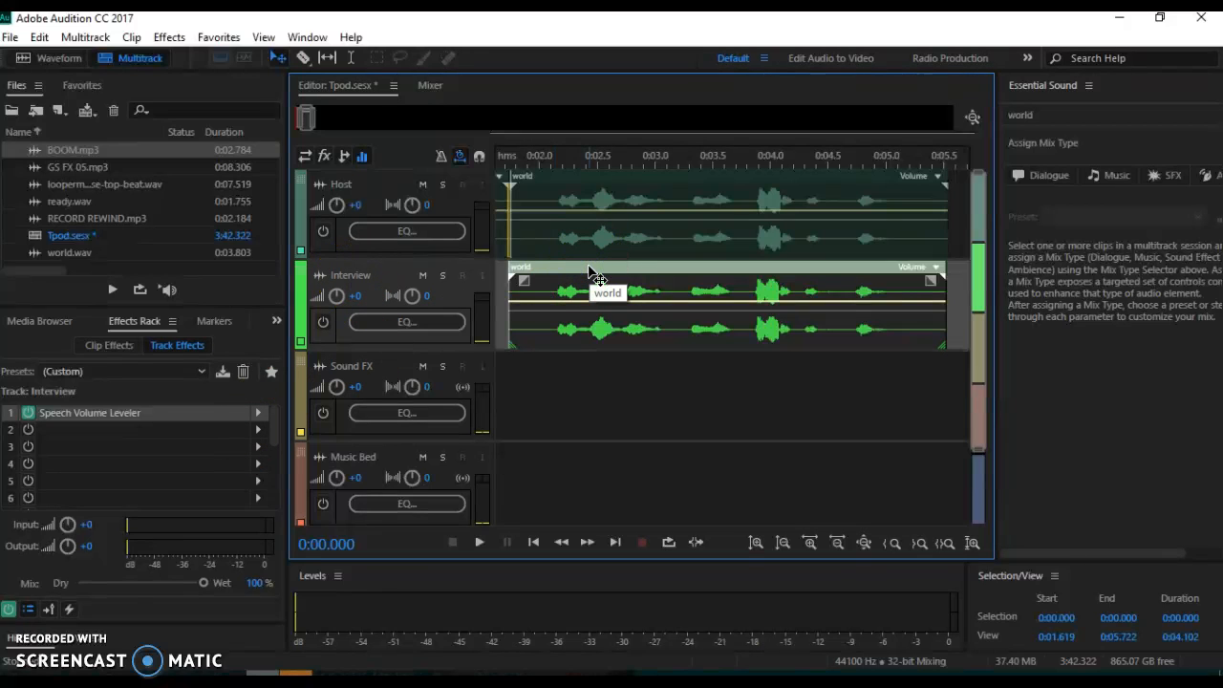
# - Add a Flanger with the Robotic preset to the first clip effect slot of the Interview track's world clip
pyautogui.click(100, 346)
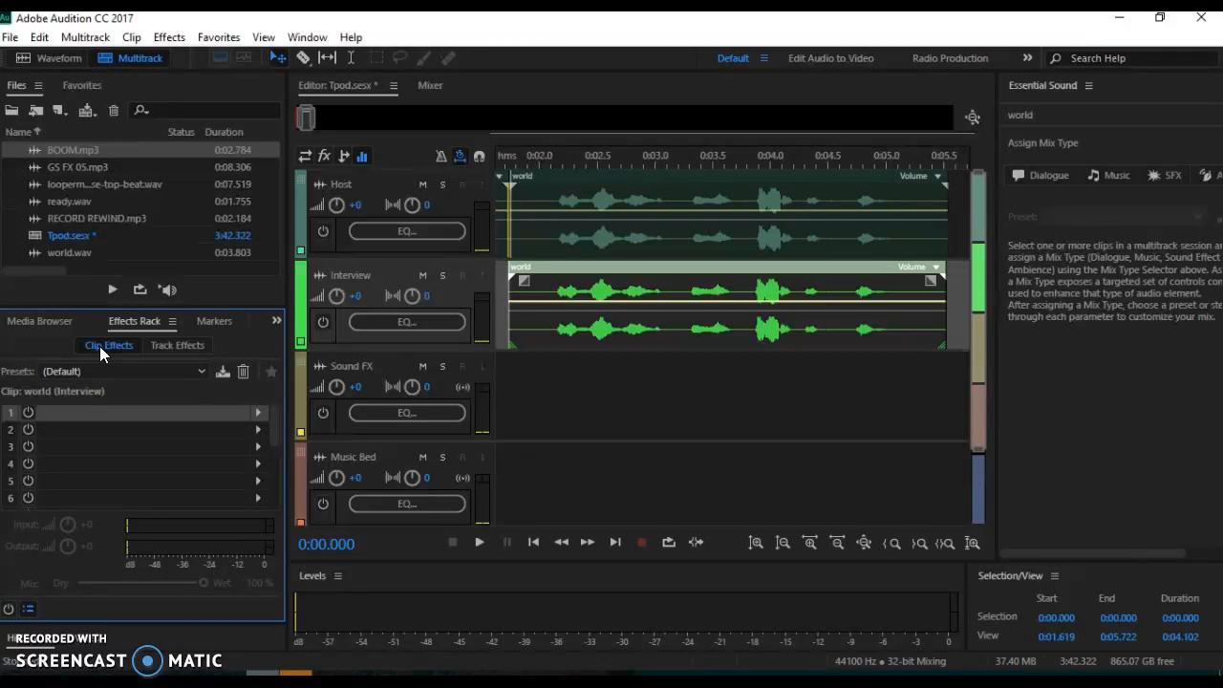
pyautogui.click(259, 414)
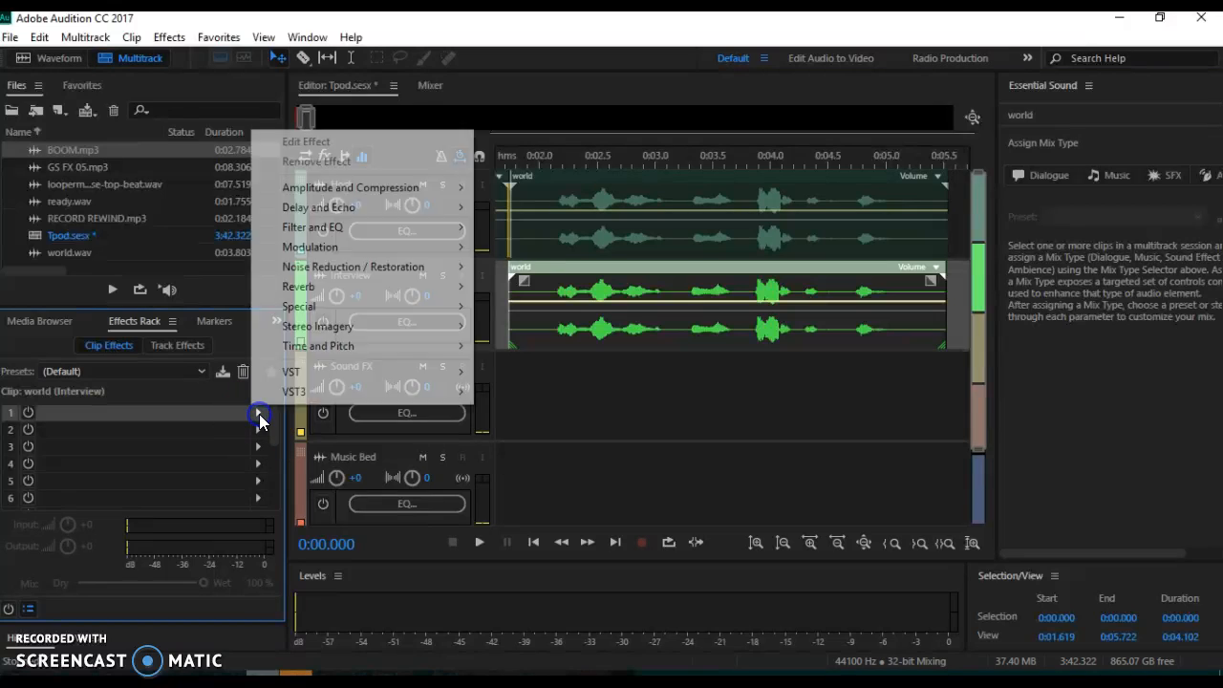
pyautogui.moveTo(349, 246)
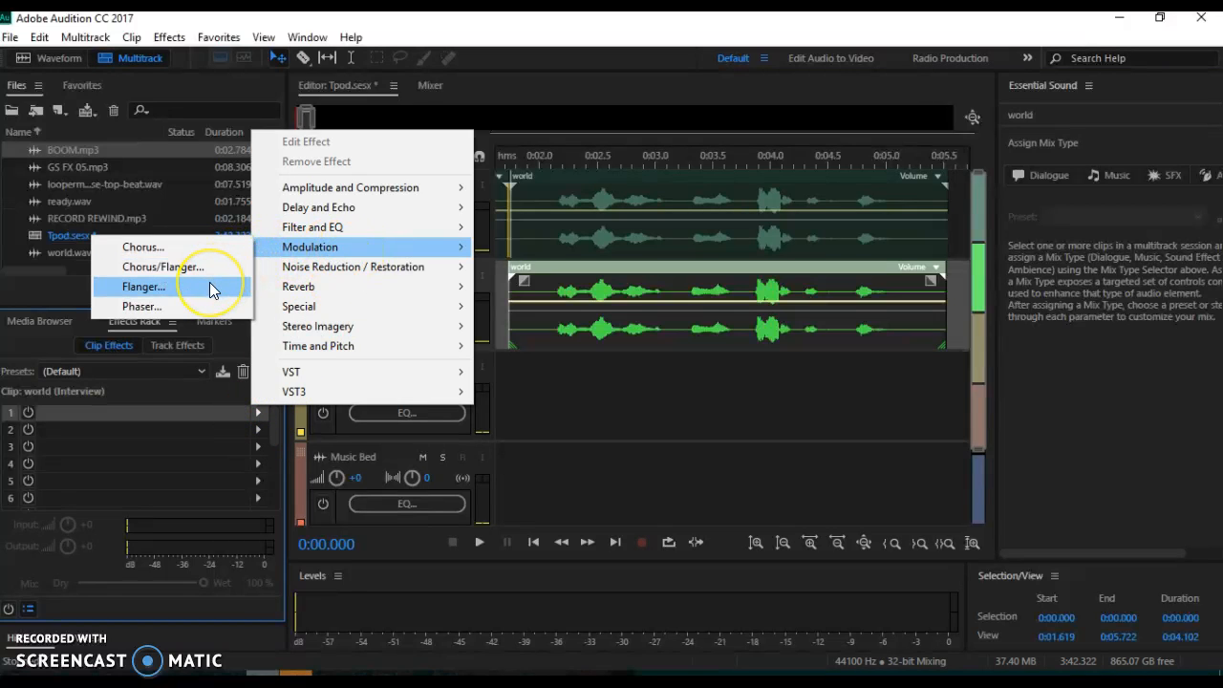
pyautogui.click(210, 282)
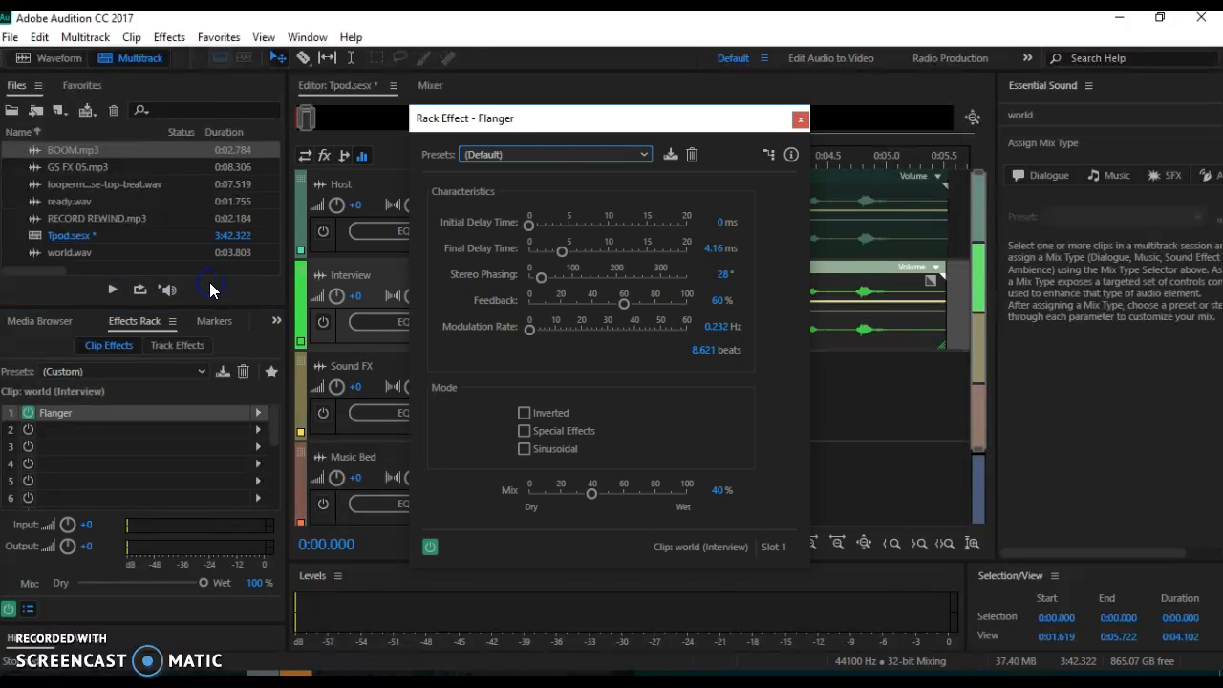
pyautogui.click(552, 152)
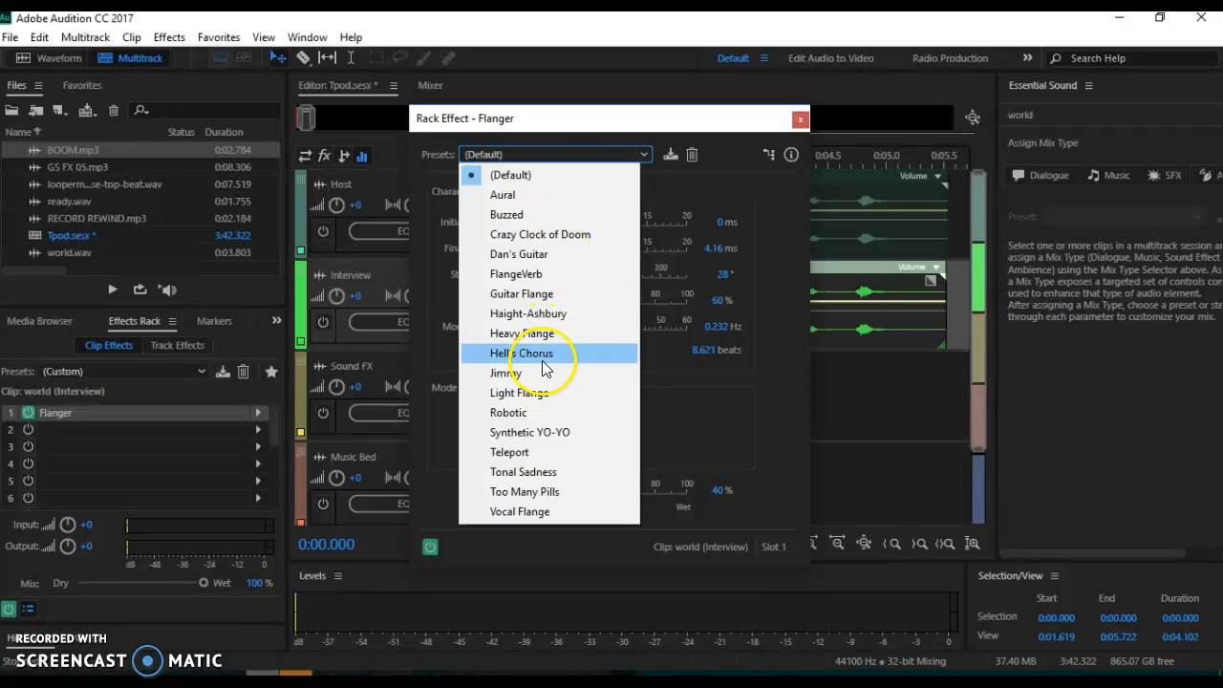
pyautogui.click(513, 412)
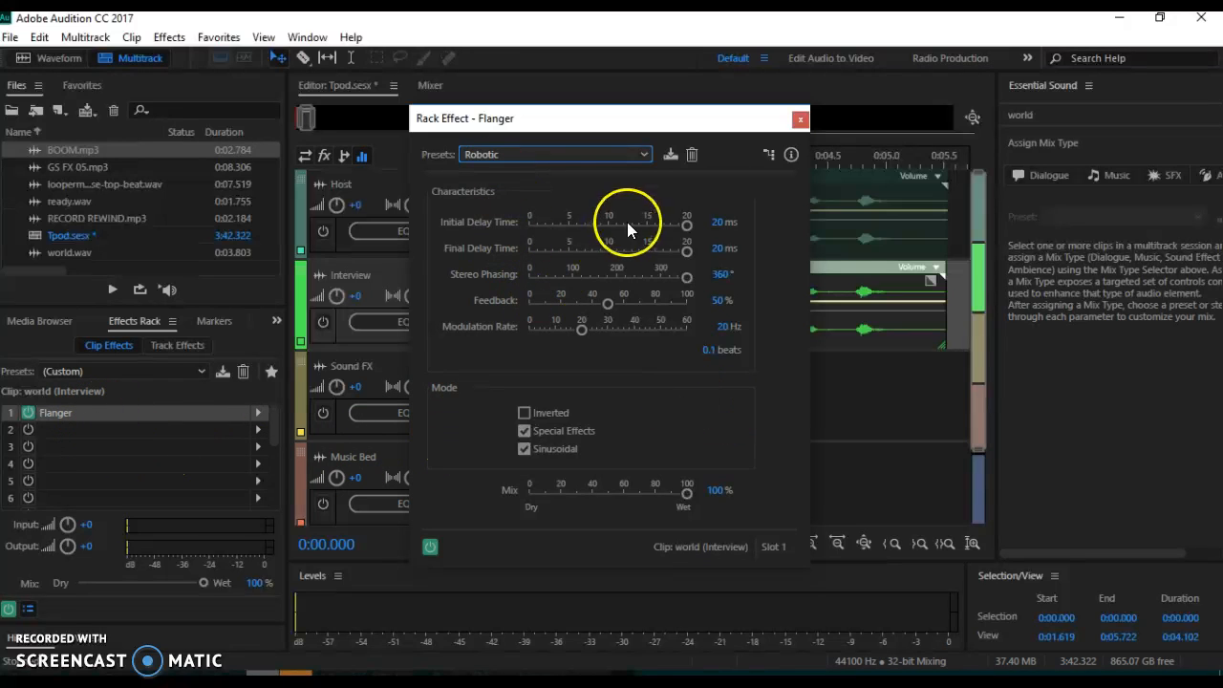
pyautogui.click(802, 122)
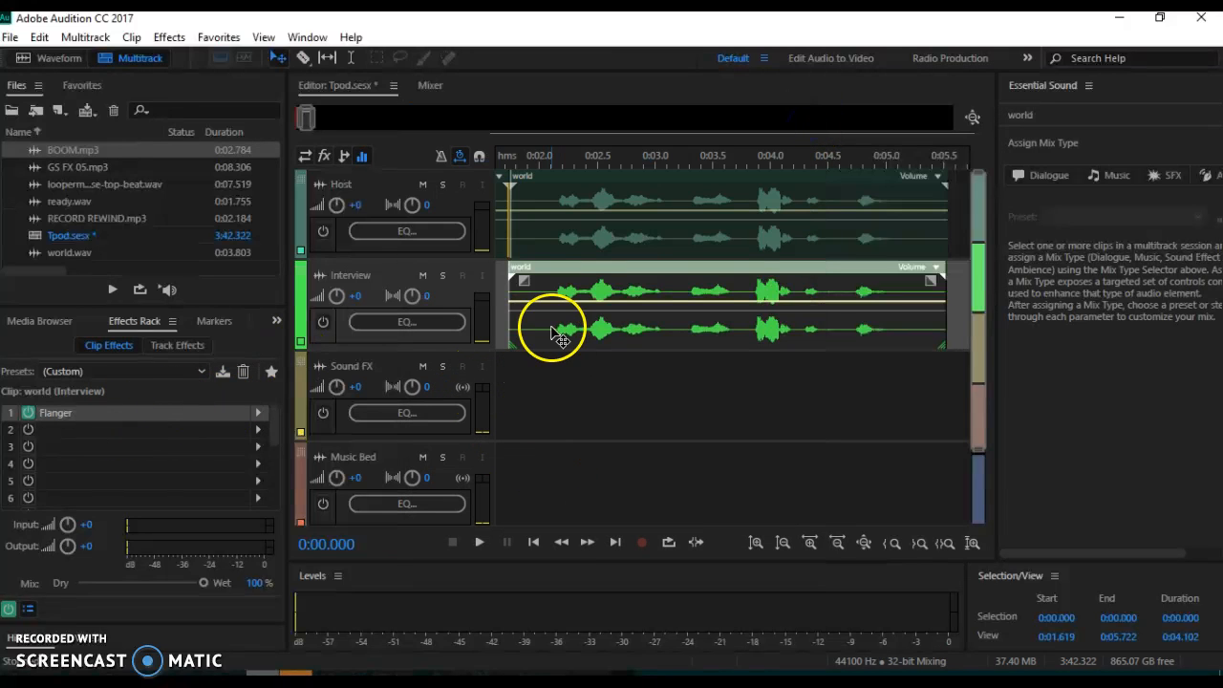
# - Solo the Interview track and play the session through the world clip to hear its effect
pyautogui.click(442, 276)
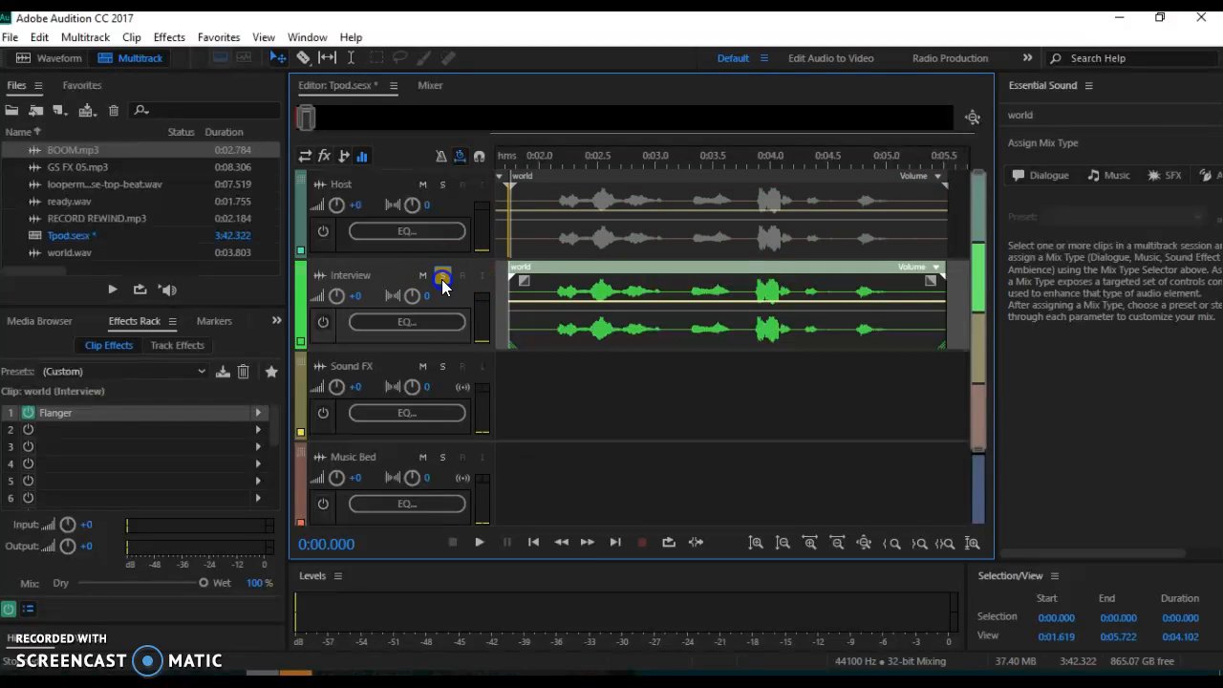
pyautogui.click(563, 542)
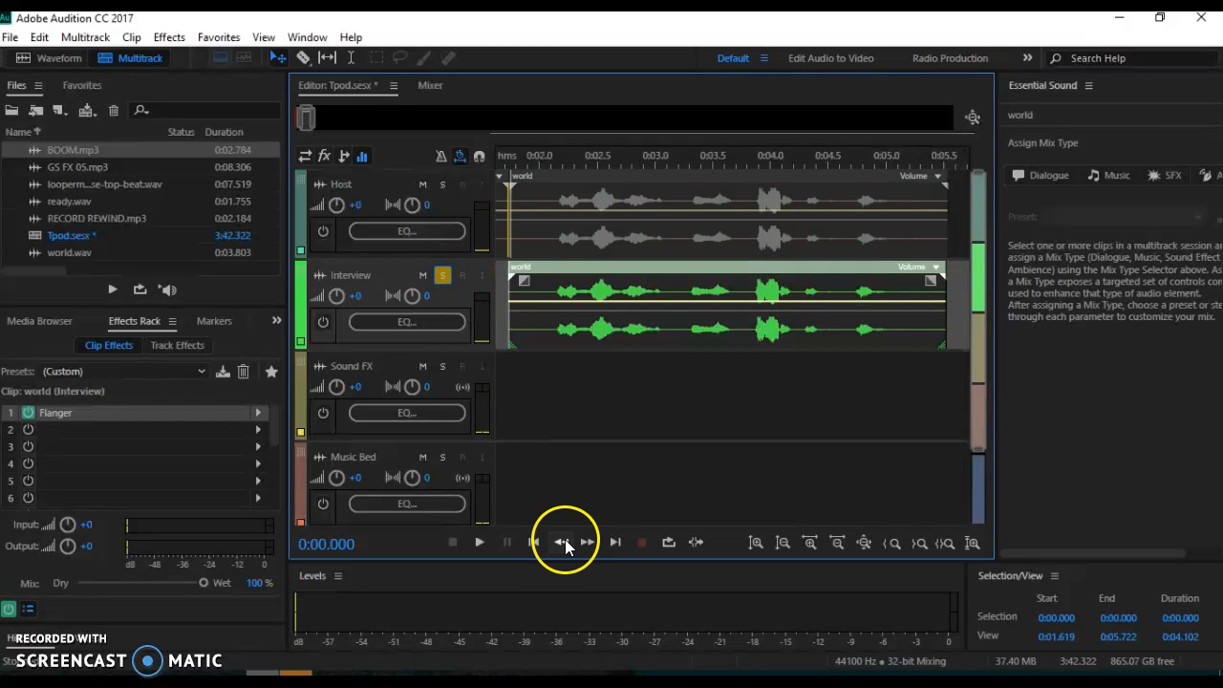
pyautogui.click(478, 540)
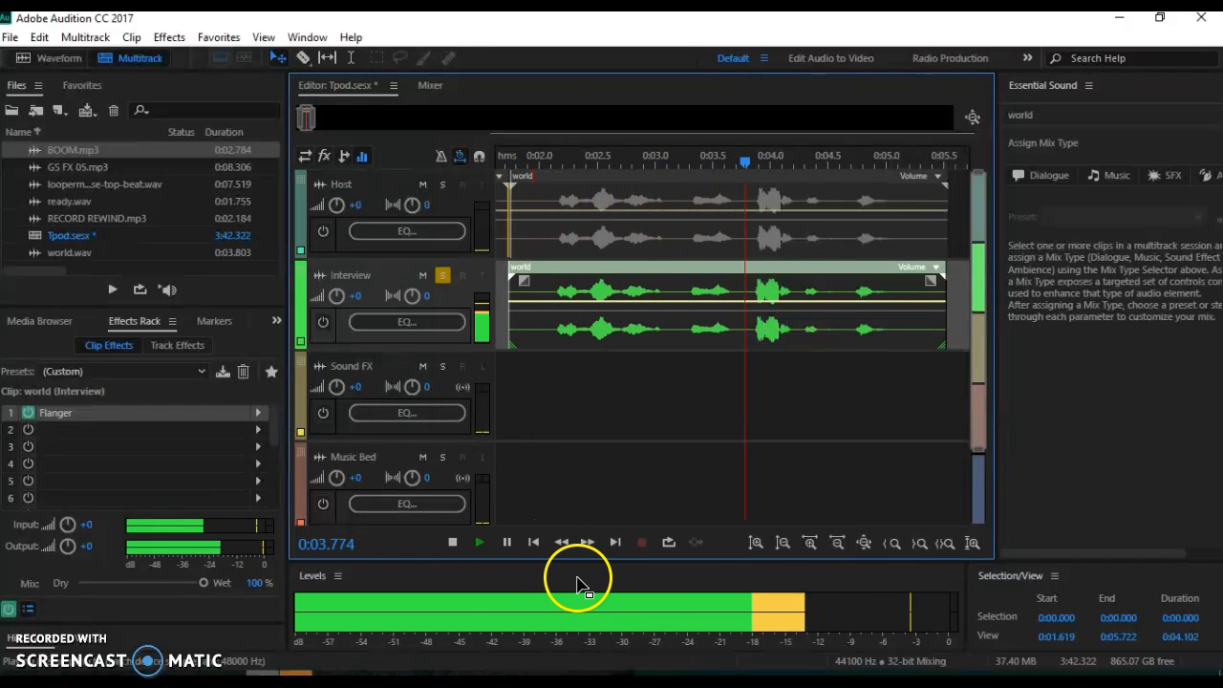
pyautogui.click(455, 542)
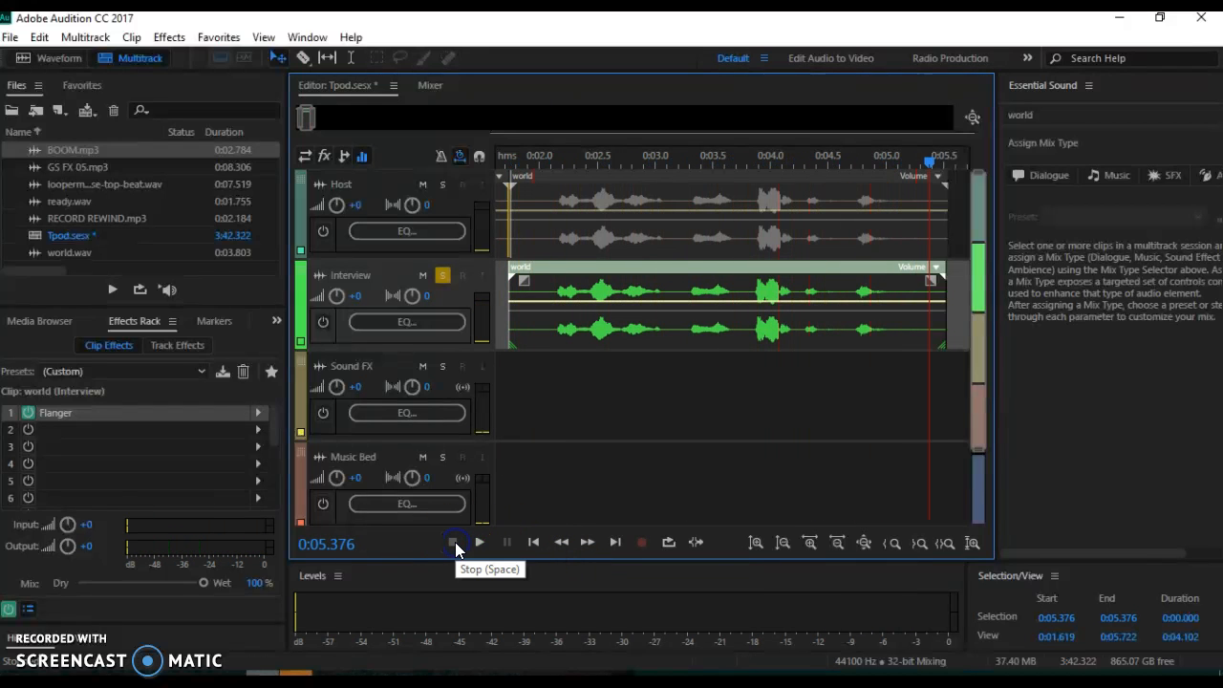
# - Check the speaker volume and move the playhead back to about 0:02.795 inside the world clip
pyautogui.moveTo(931, 168); pyautogui.dragTo(564, 161)
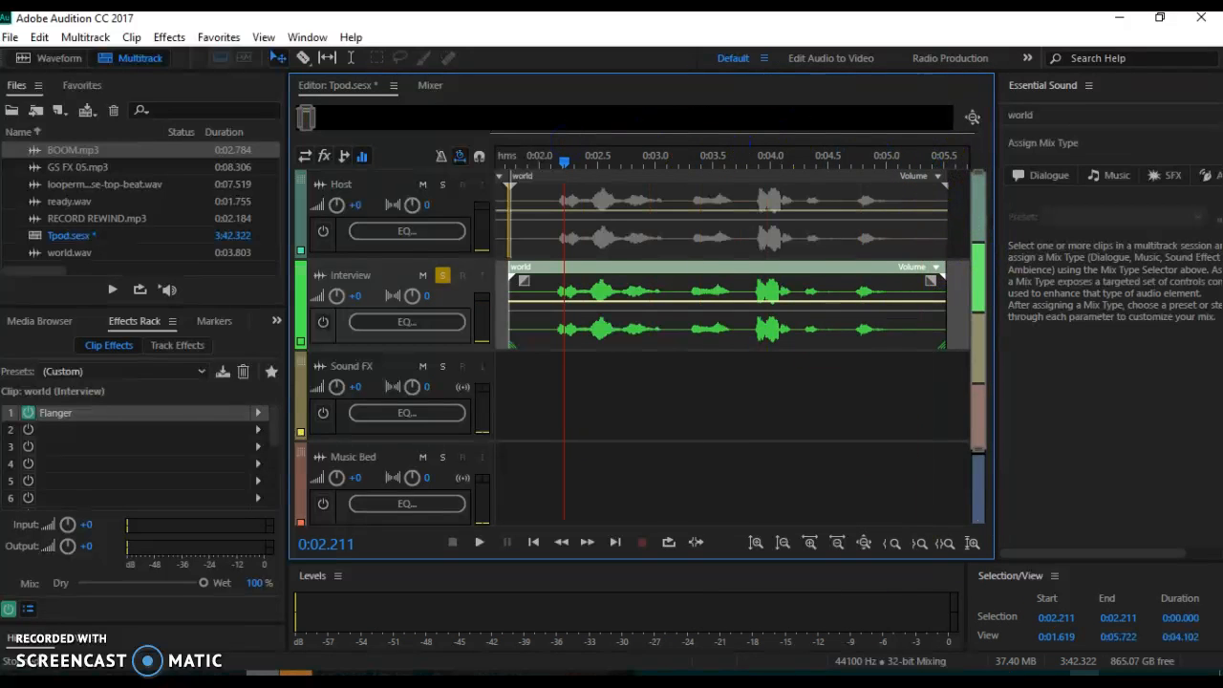
pyautogui.click(1085, 679)
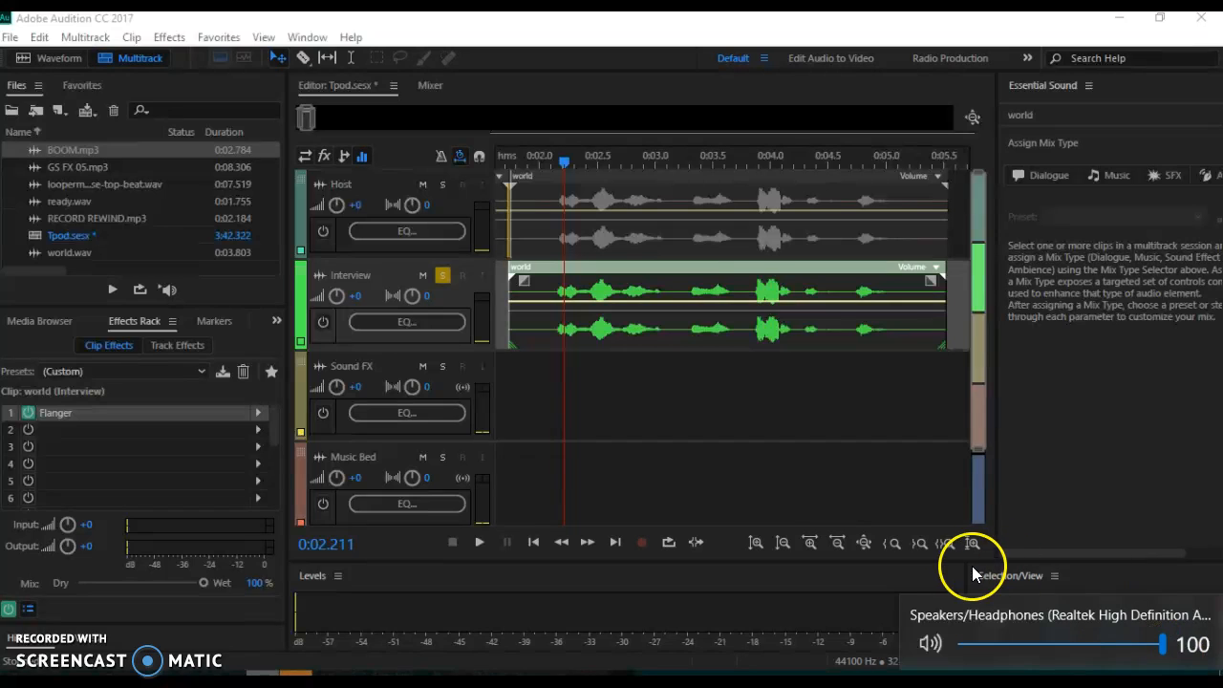
pyautogui.click(582, 136)
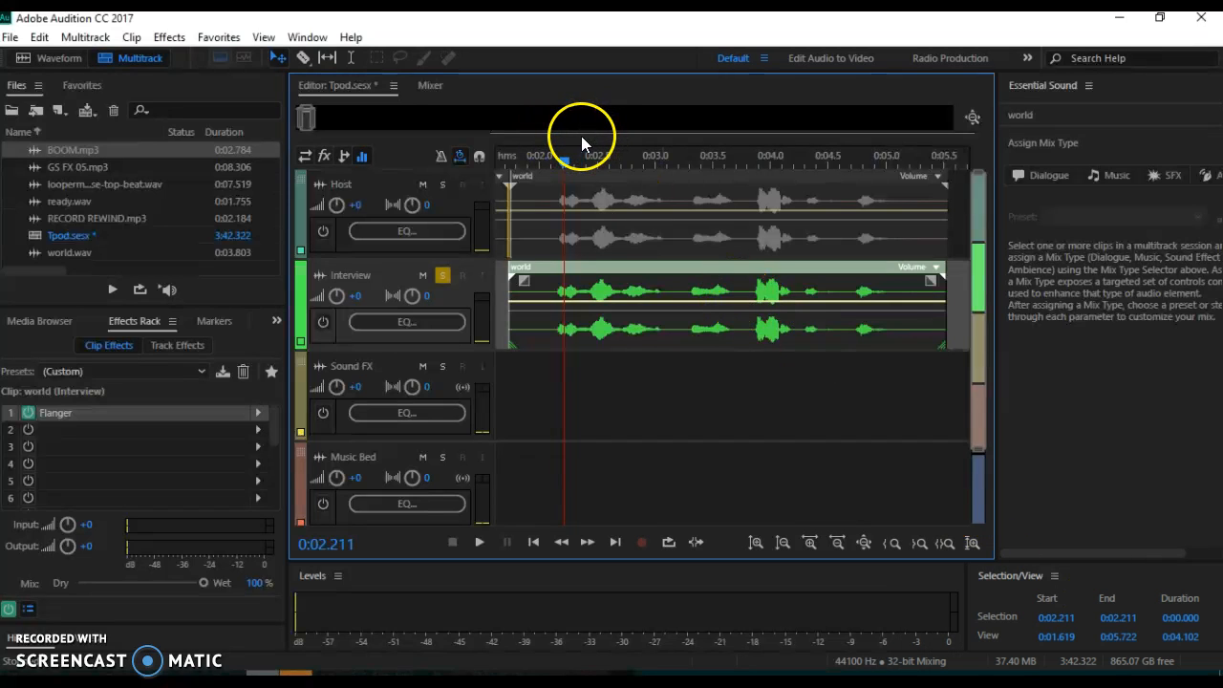
pyautogui.moveTo(566, 164); pyautogui.dragTo(632, 163)
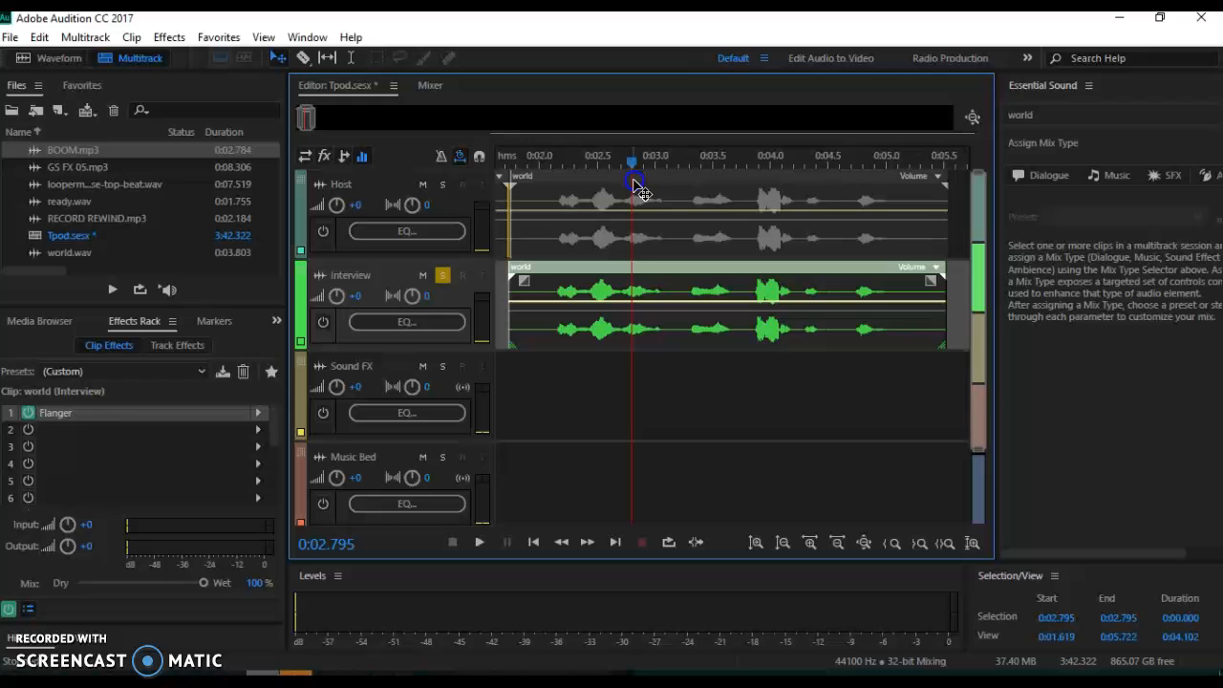
# - Reopen the Flanger settings of the Interview track's world clip and look through the available presets, keeping Robotic
pyautogui.doubleClick(57, 411)
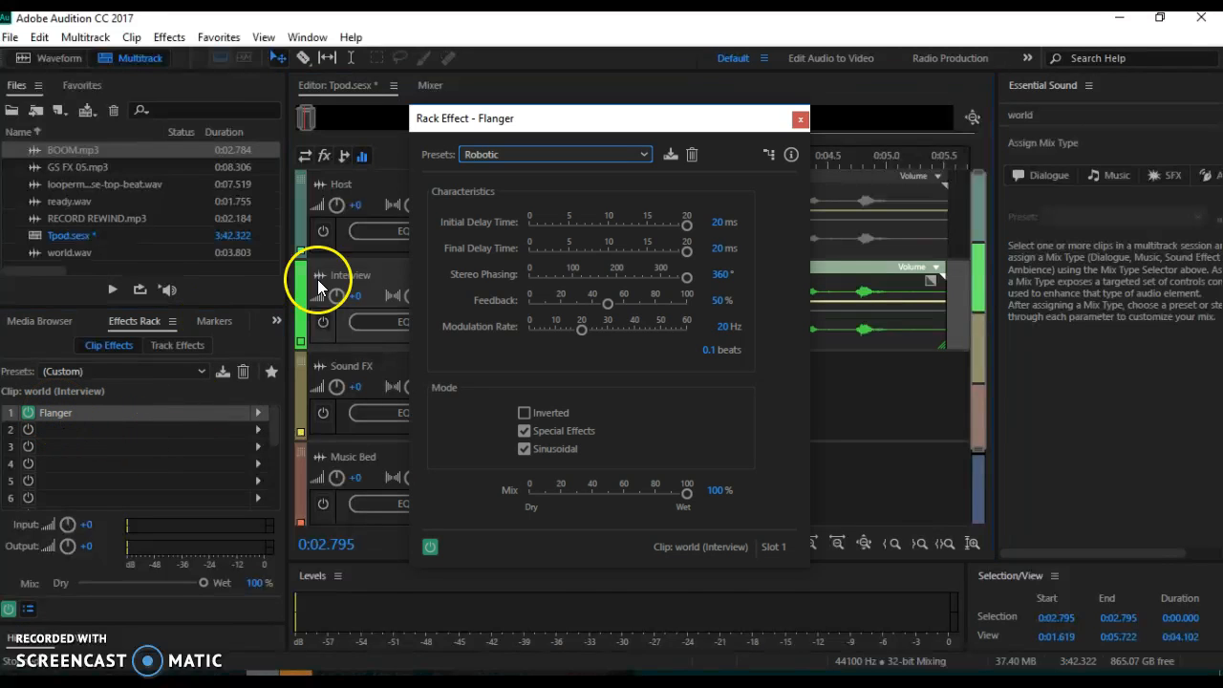
pyautogui.click(481, 153)
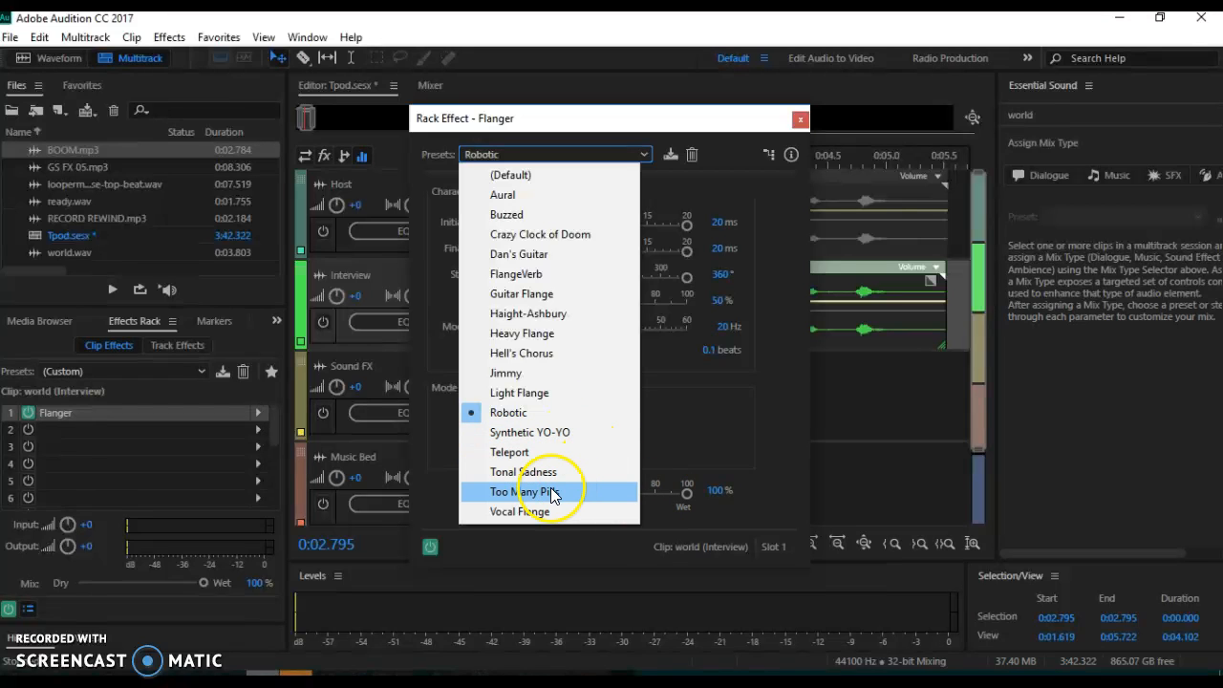
pyautogui.click(789, 418)
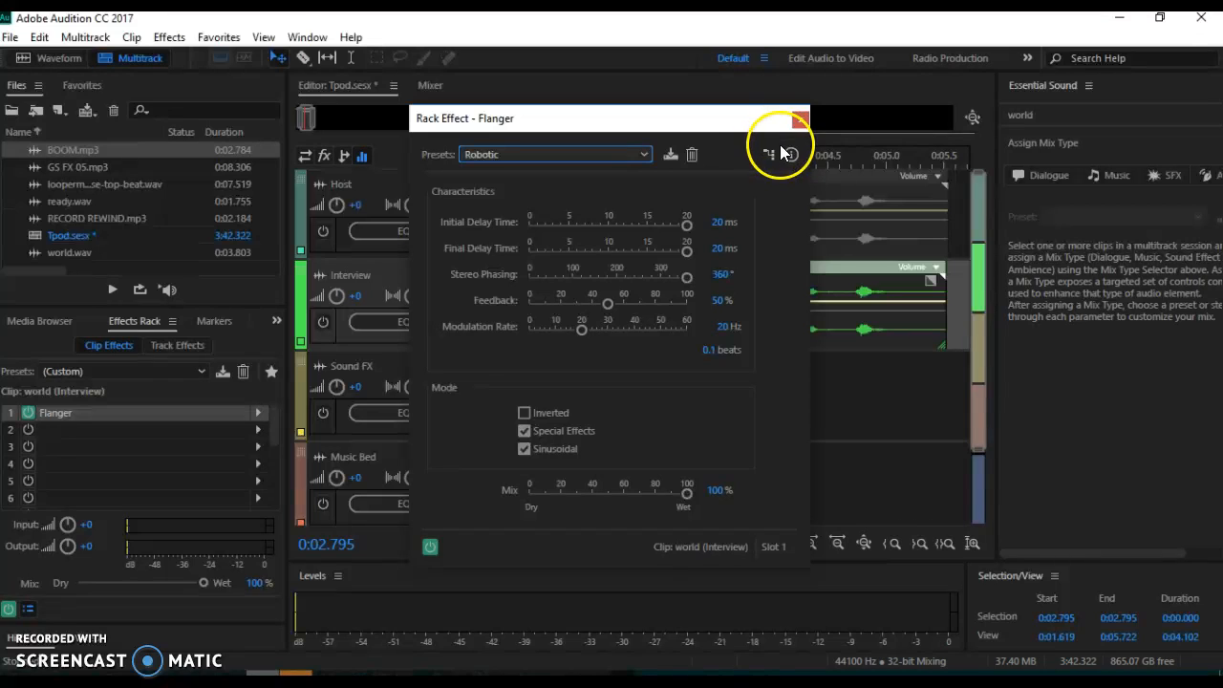
pyautogui.click(800, 120)
# - Unsolo the Interview track, play the session from the start through the world clips, and return the playhead to 0:01.747
pyautogui.moveTo(633, 163); pyautogui.dragTo(504, 168)
pyautogui.click(454, 237)
pyautogui.click(442, 275)
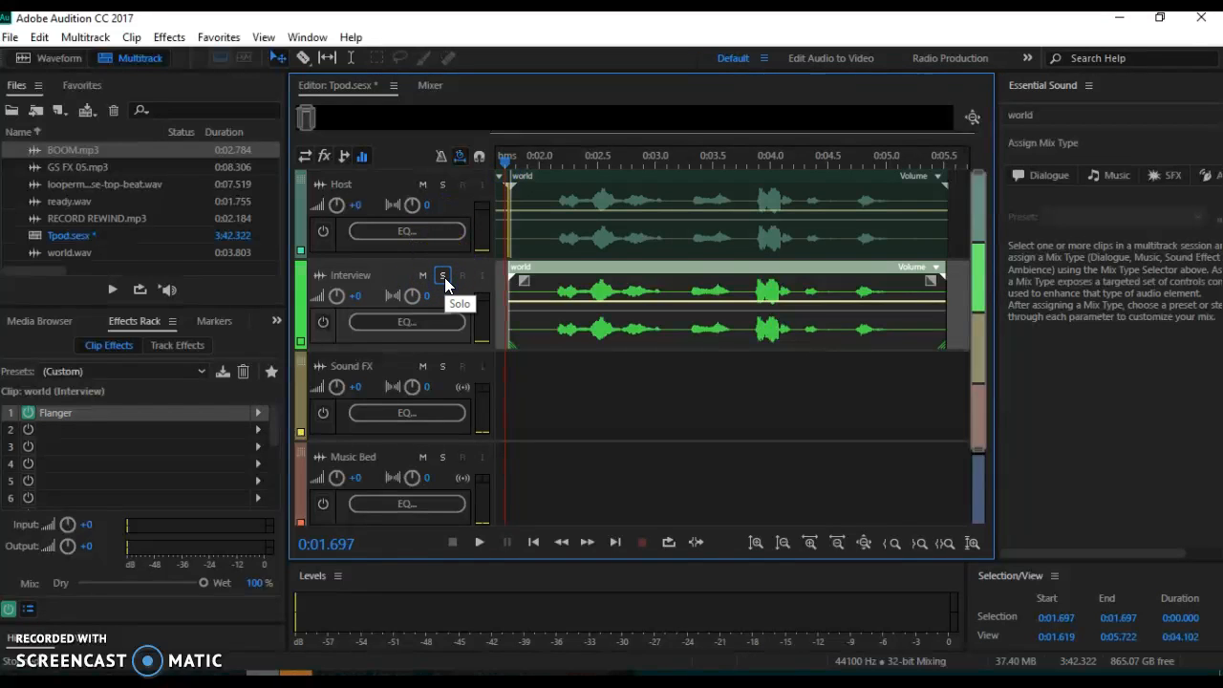
pyautogui.click(535, 542)
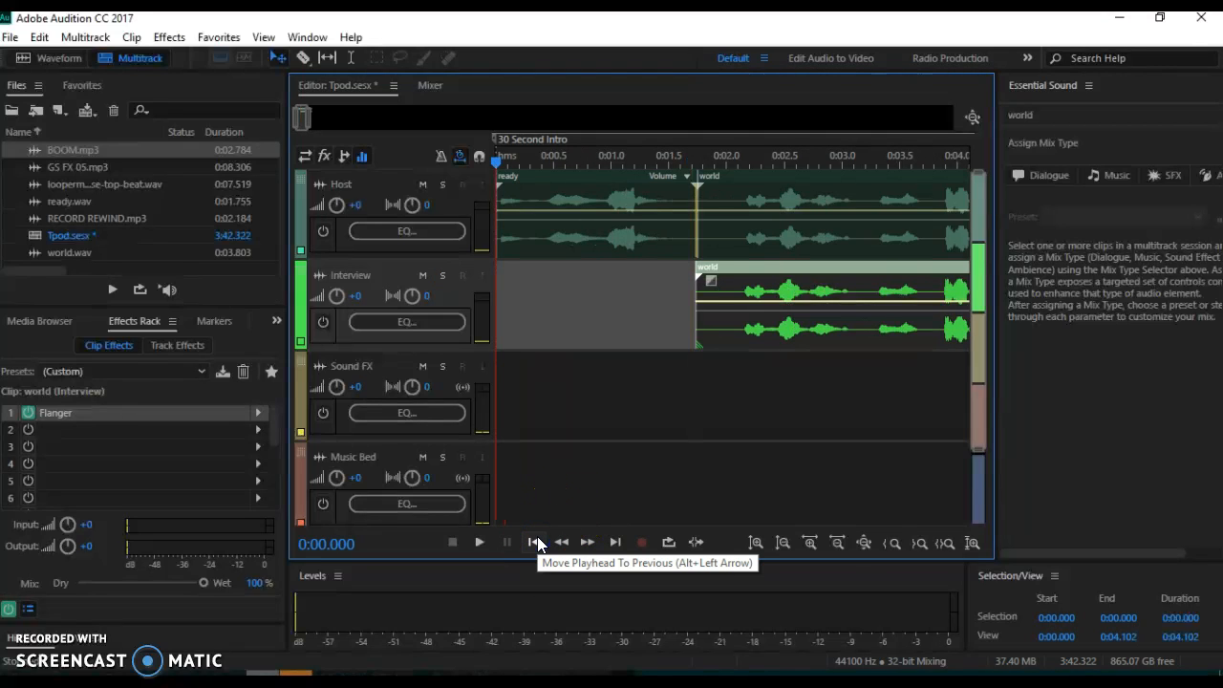
pyautogui.click(479, 542)
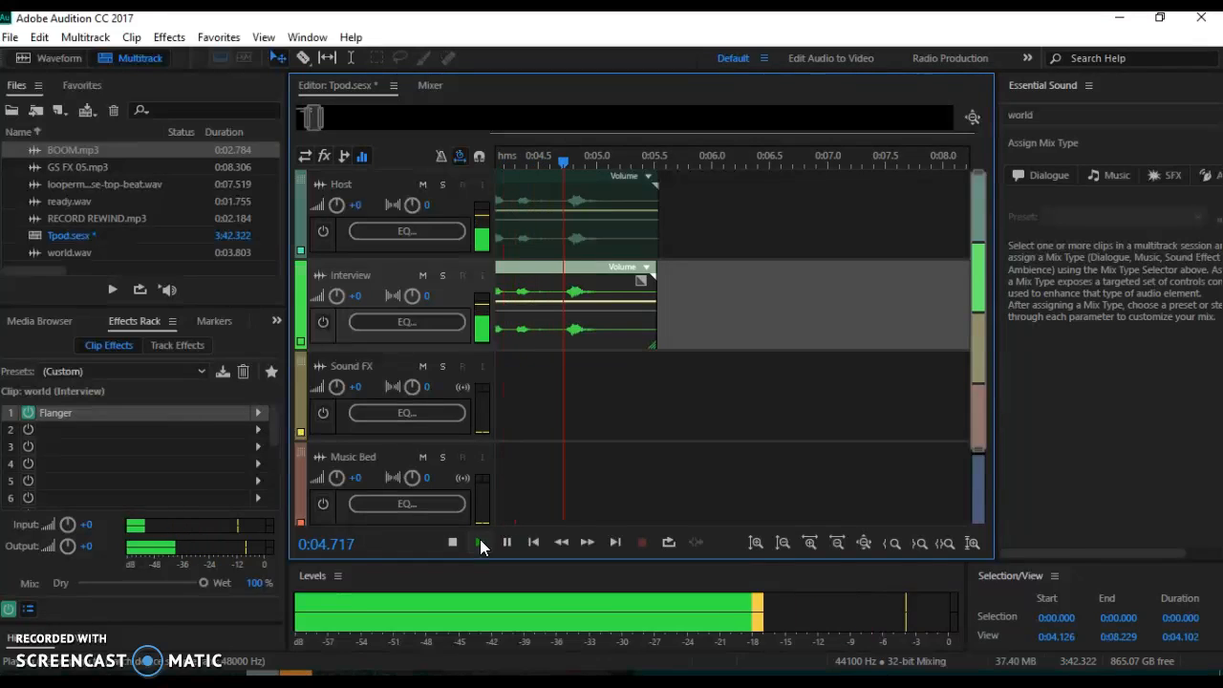
pyautogui.press('space')
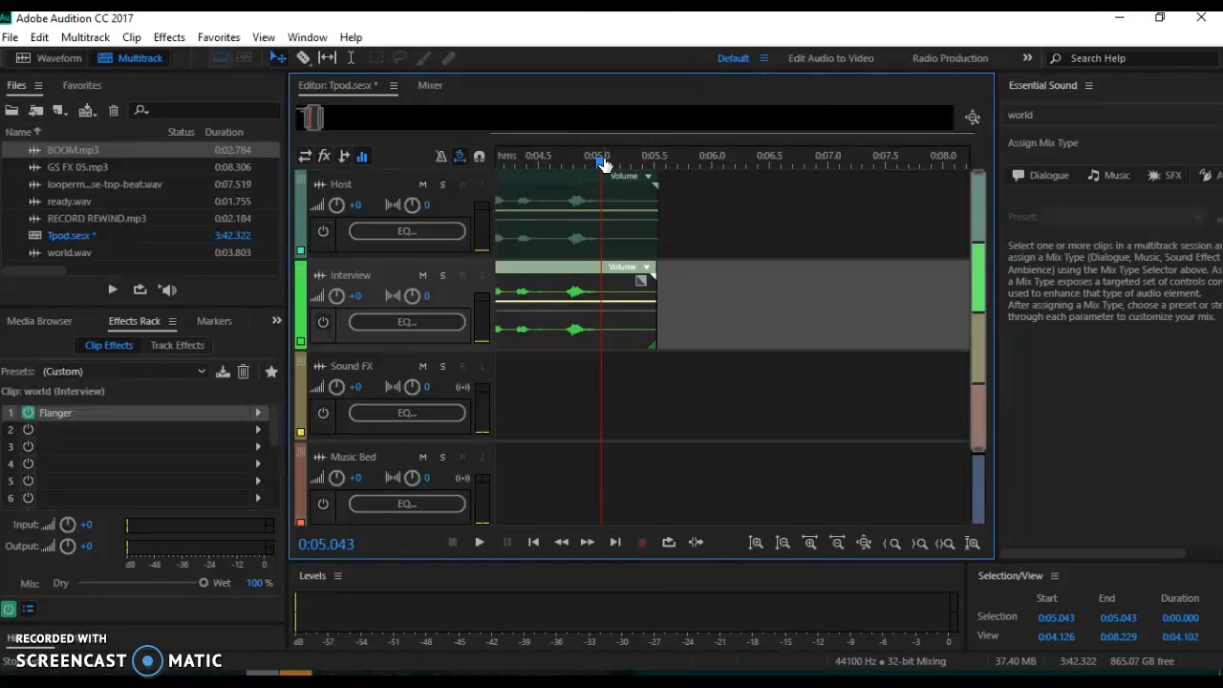
pyautogui.moveTo(601, 163); pyautogui.dragTo(523, 176)
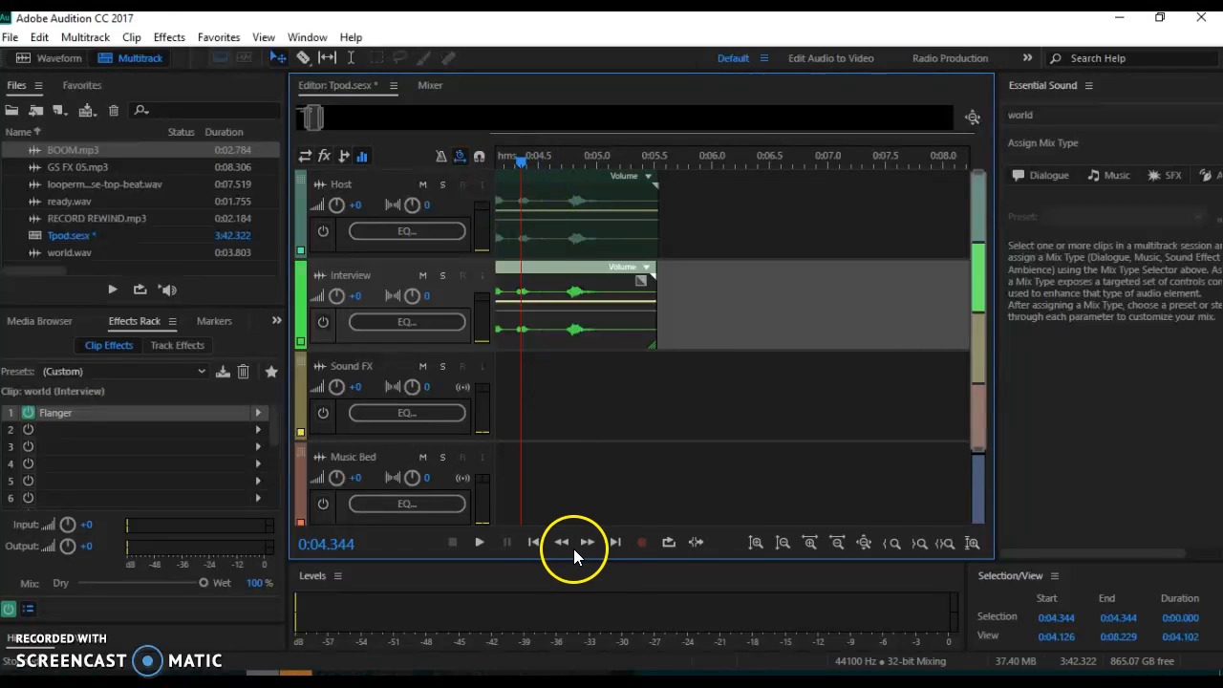
pyautogui.click(535, 541)
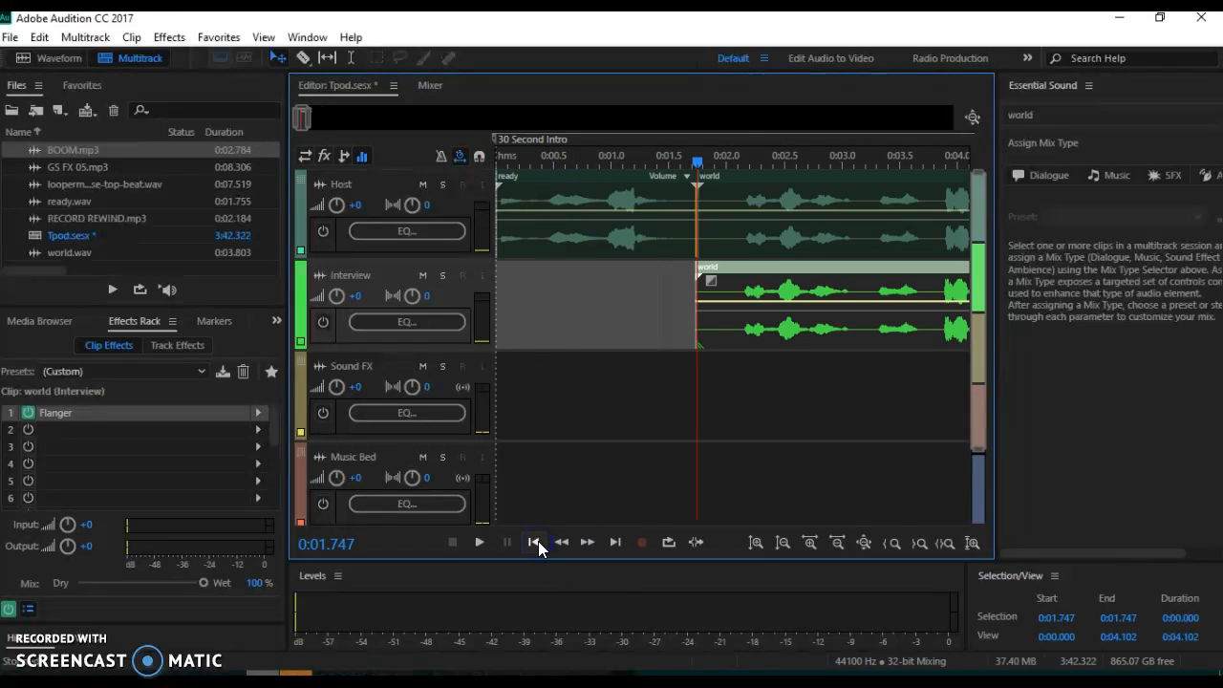
# - Add a Convolution Reverb with the Bitter Hallway preset to the first clip effect slot of the Host track's ready clip
pyautogui.click(591, 186)
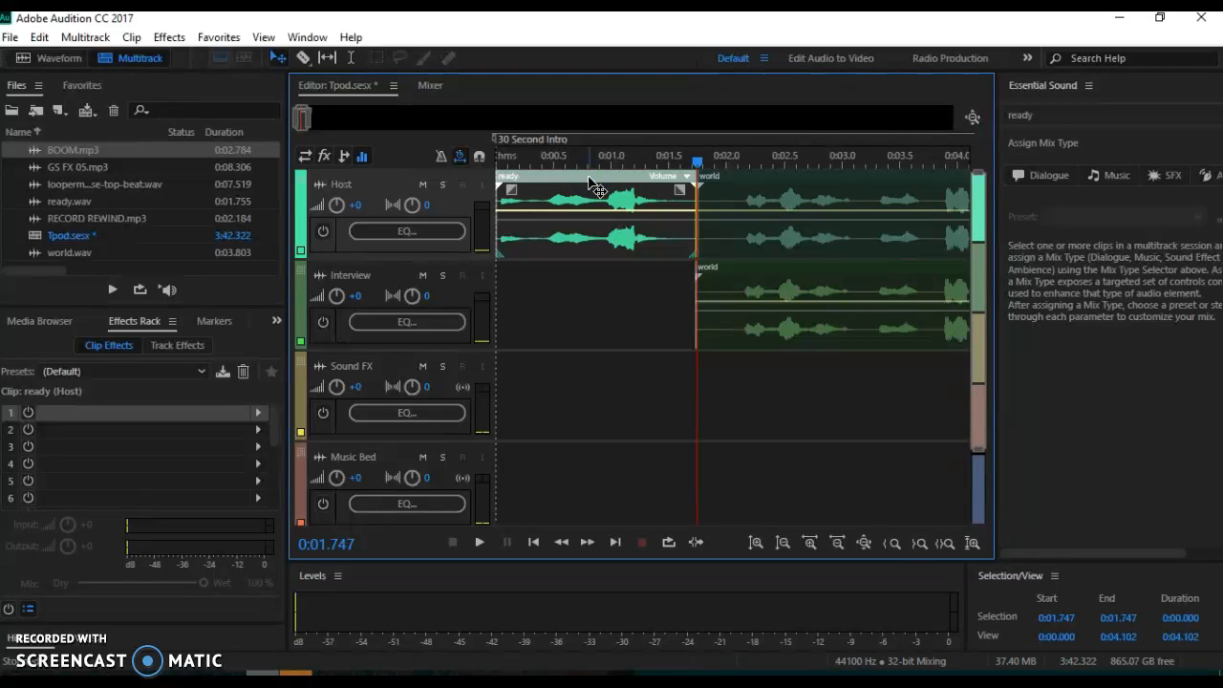
pyautogui.click(173, 345)
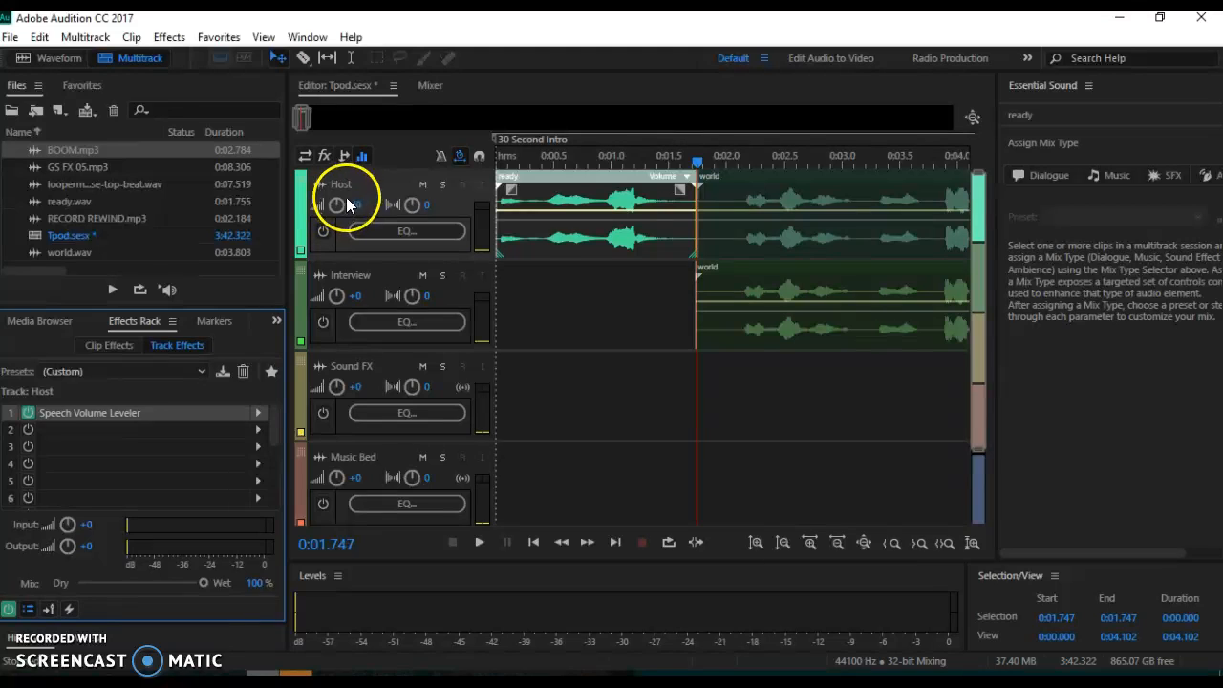
pyautogui.click(110, 344)
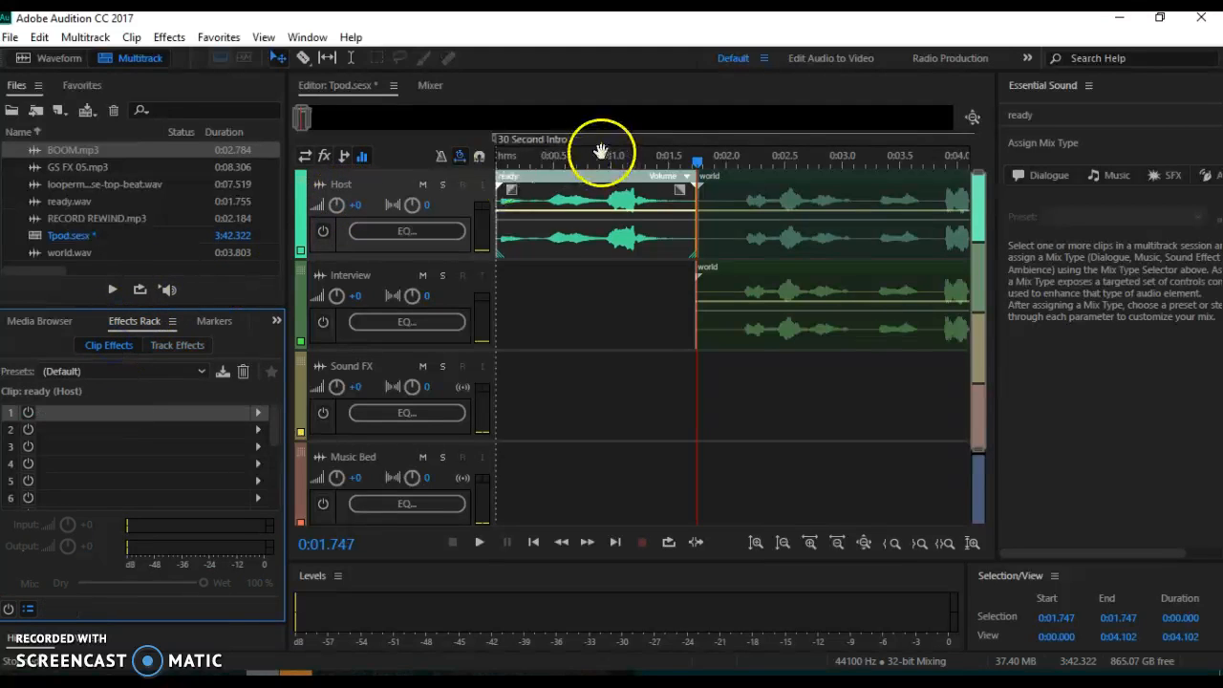
pyautogui.click(512, 189)
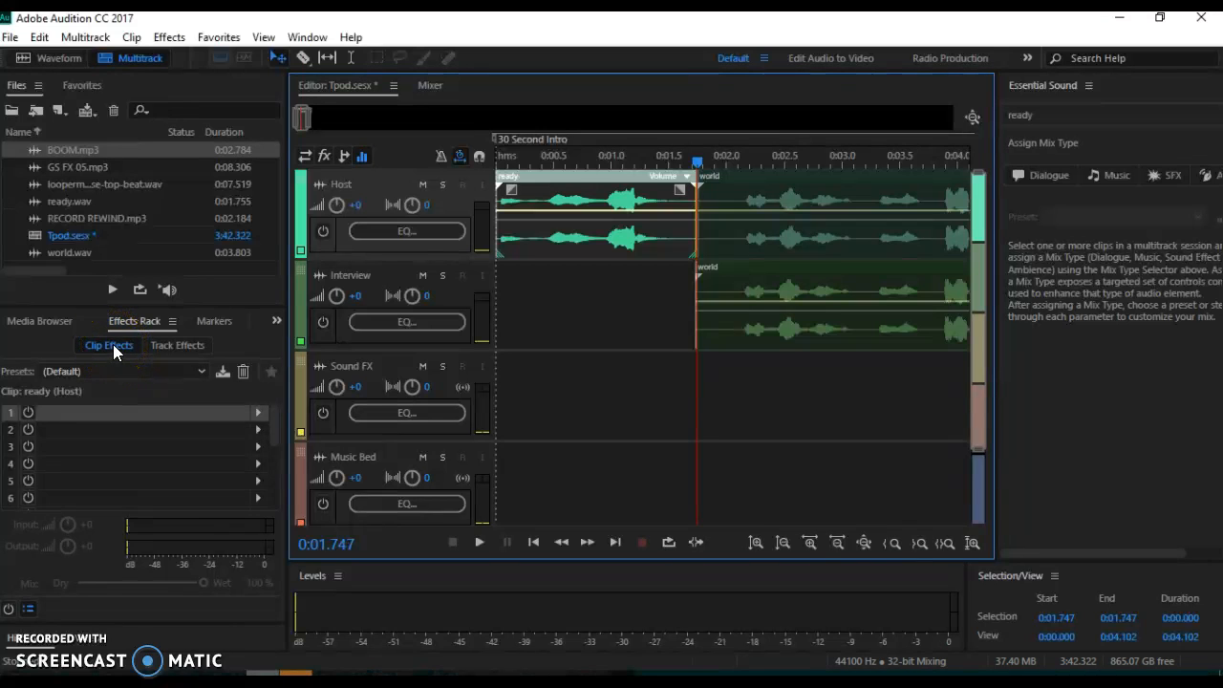
pyautogui.click(258, 413)
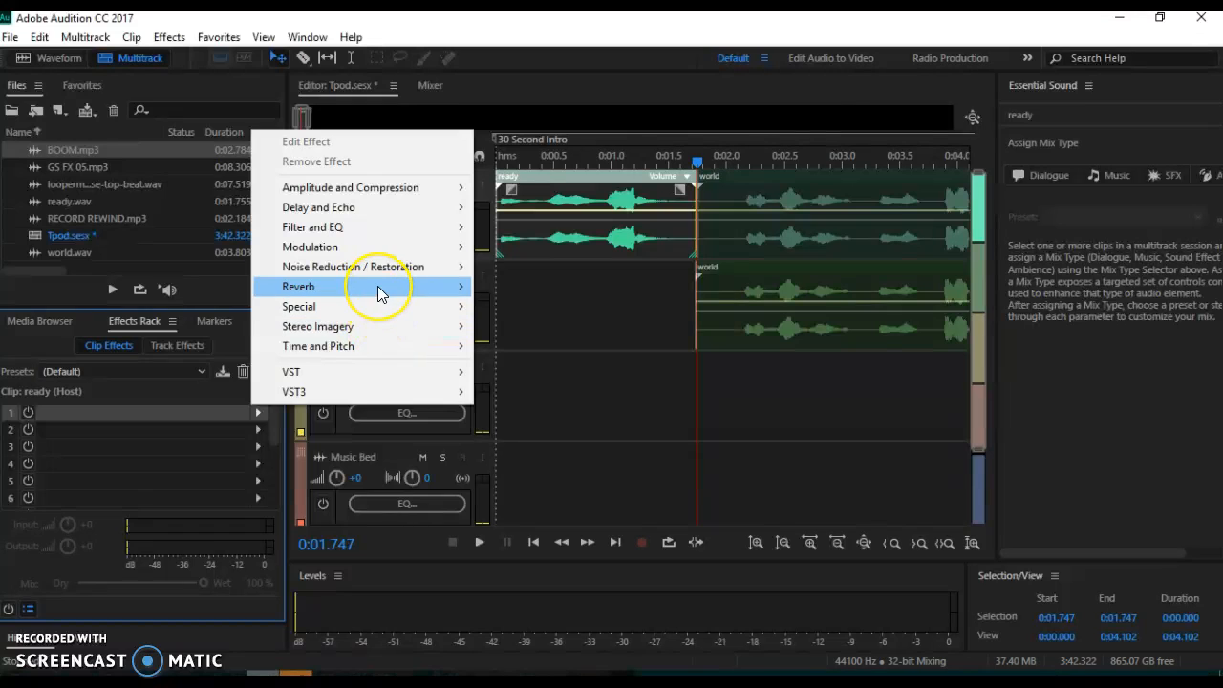
pyautogui.moveTo(377, 294)
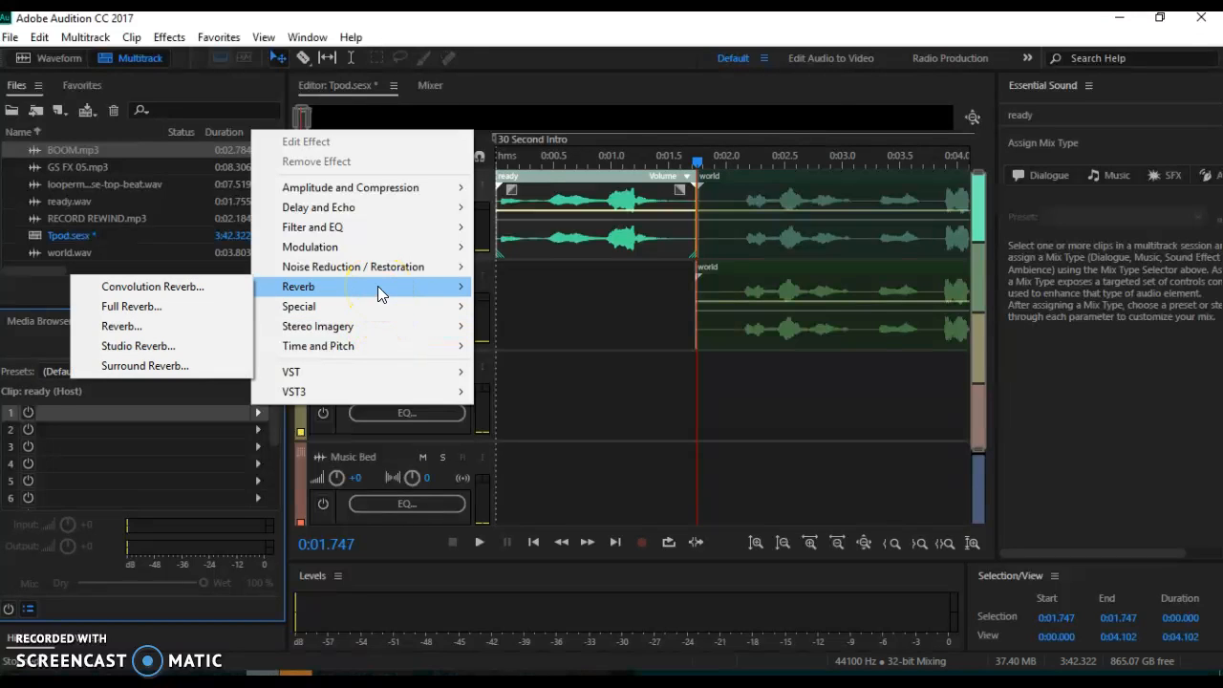
pyautogui.click(195, 289)
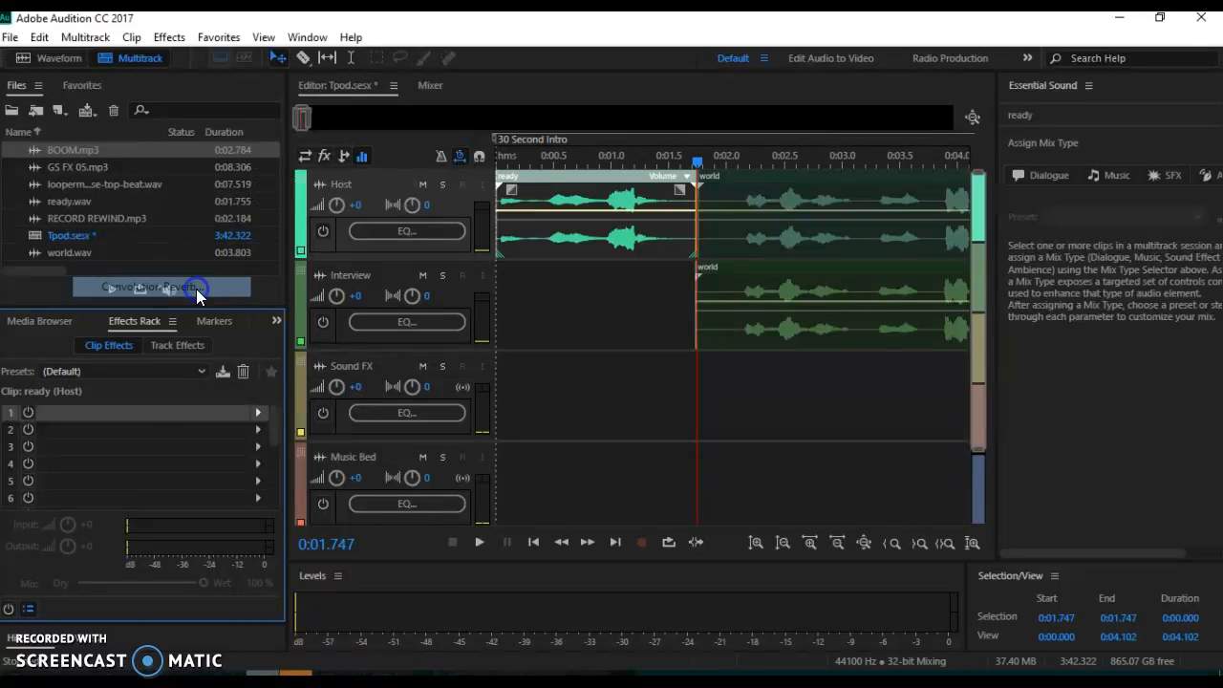
pyautogui.click(585, 202)
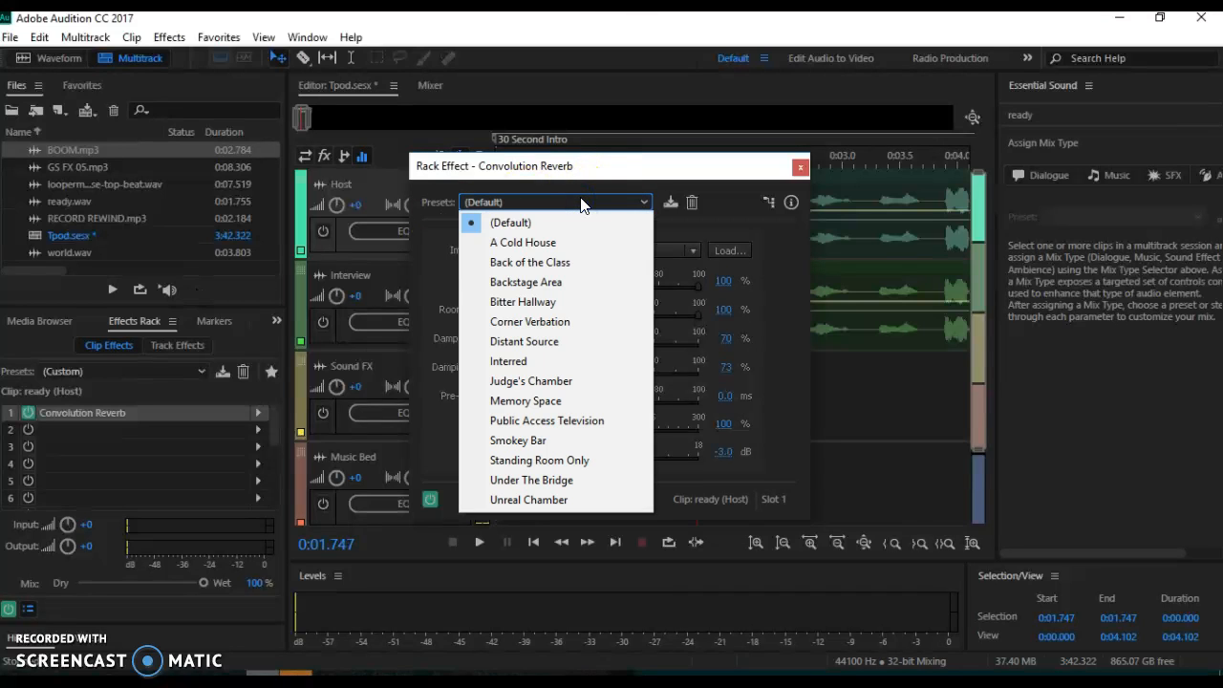
pyautogui.click(528, 302)
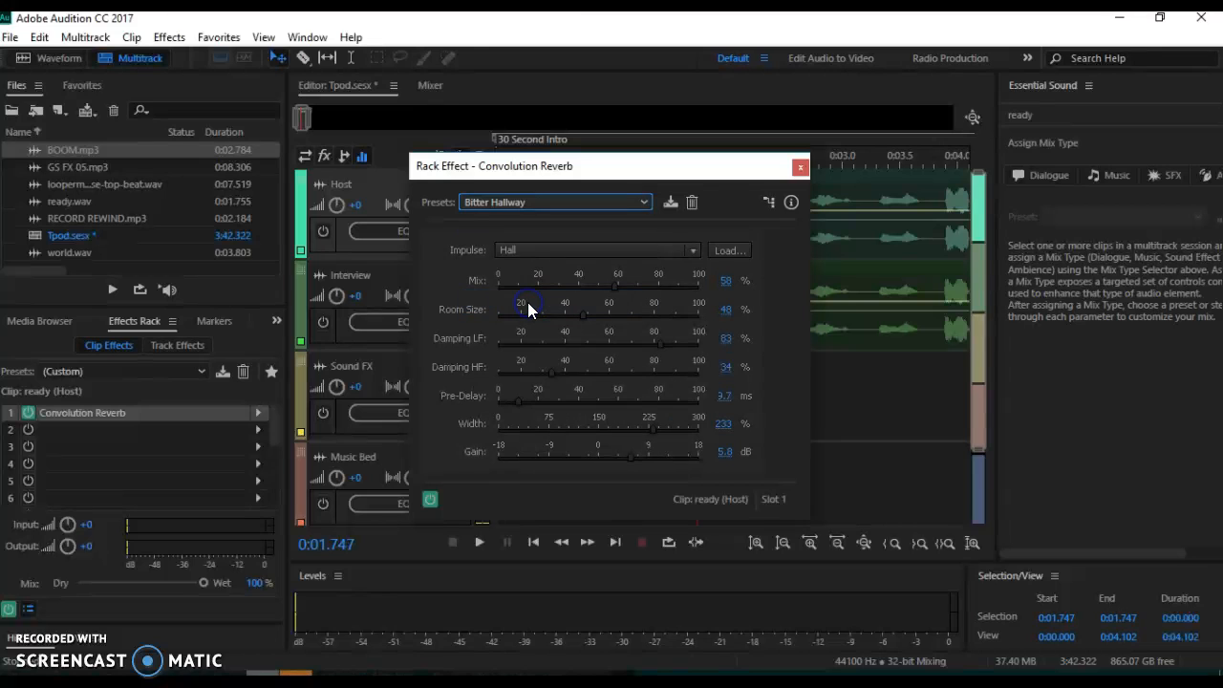
pyautogui.click(800, 166)
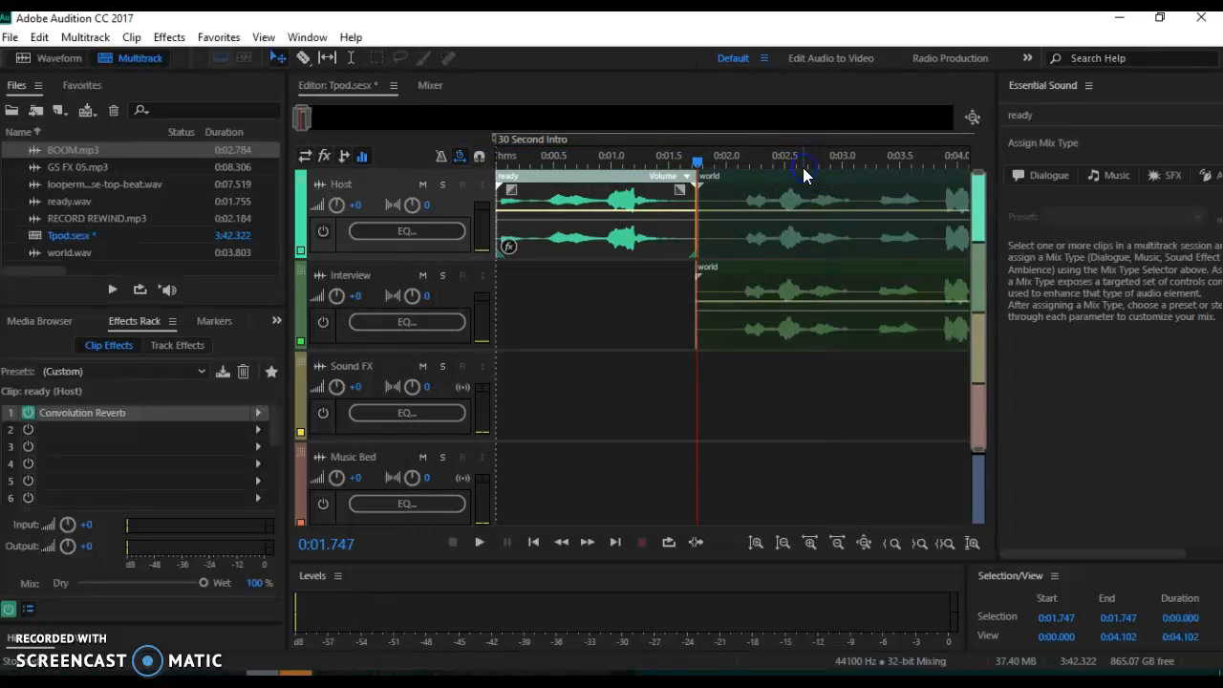
# - Play the session from the start through the ready clip to hear its reverb
pyautogui.moveTo(706, 161); pyautogui.dragTo(484, 158)
pyautogui.press('space')
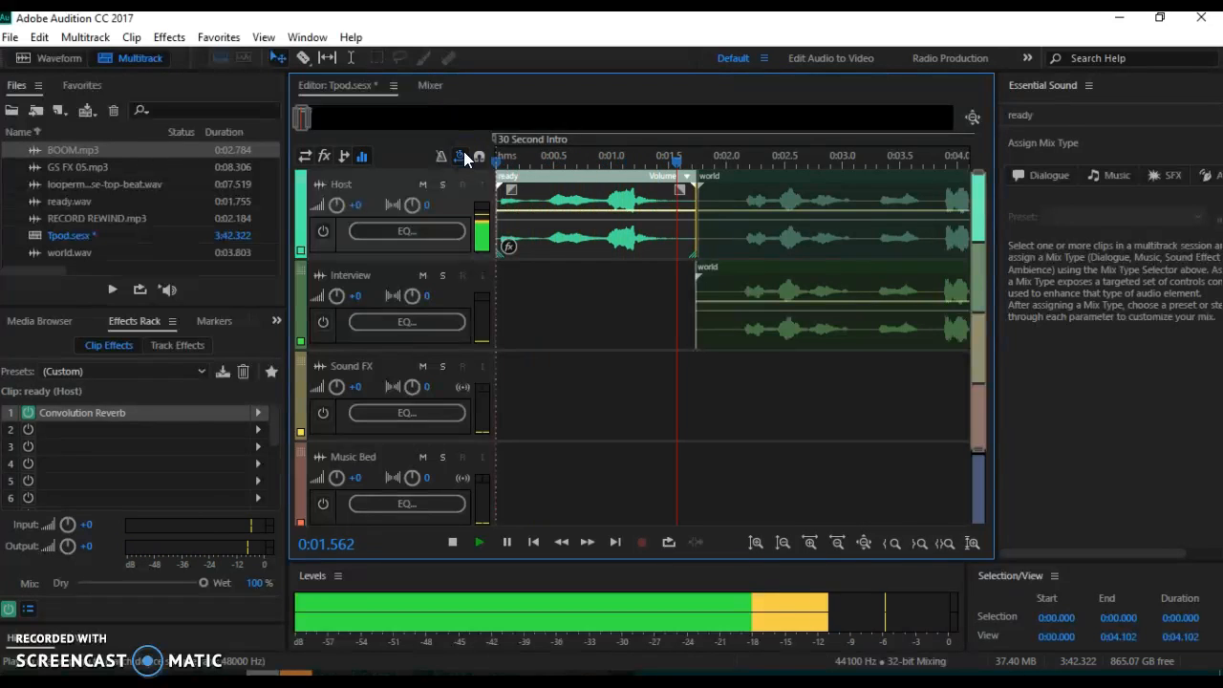
pyautogui.press('space')
# - Add a fade-out to the end of the ready clip, beginning at about 0:01.3, and play it from 0:00.879
pyautogui.click(658, 203)
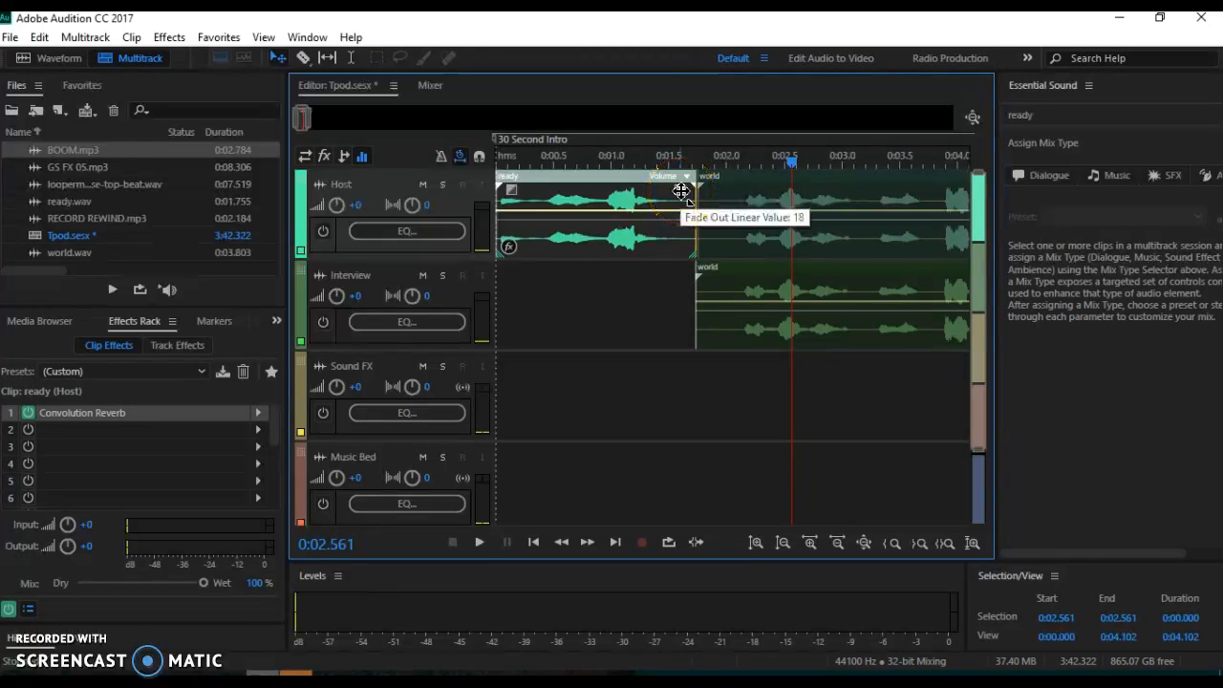
pyautogui.moveTo(681, 192); pyautogui.dragTo(633, 190)
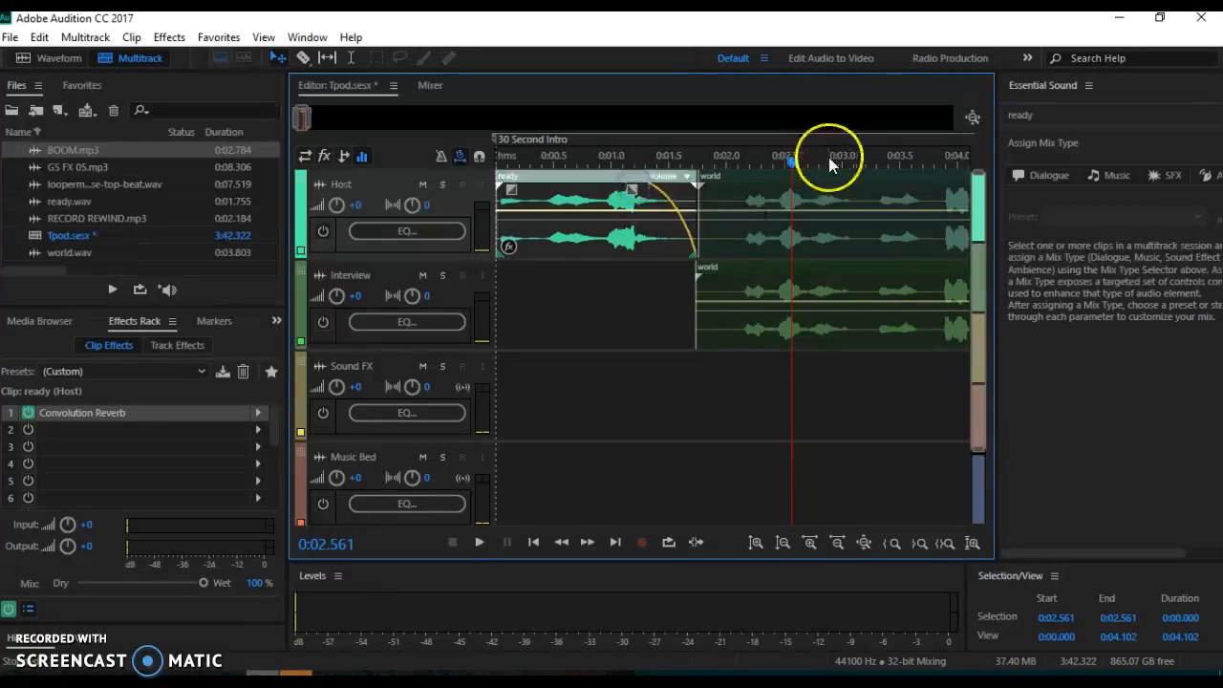
pyautogui.moveTo(798, 160); pyautogui.dragTo(602, 153)
pyautogui.press('space')
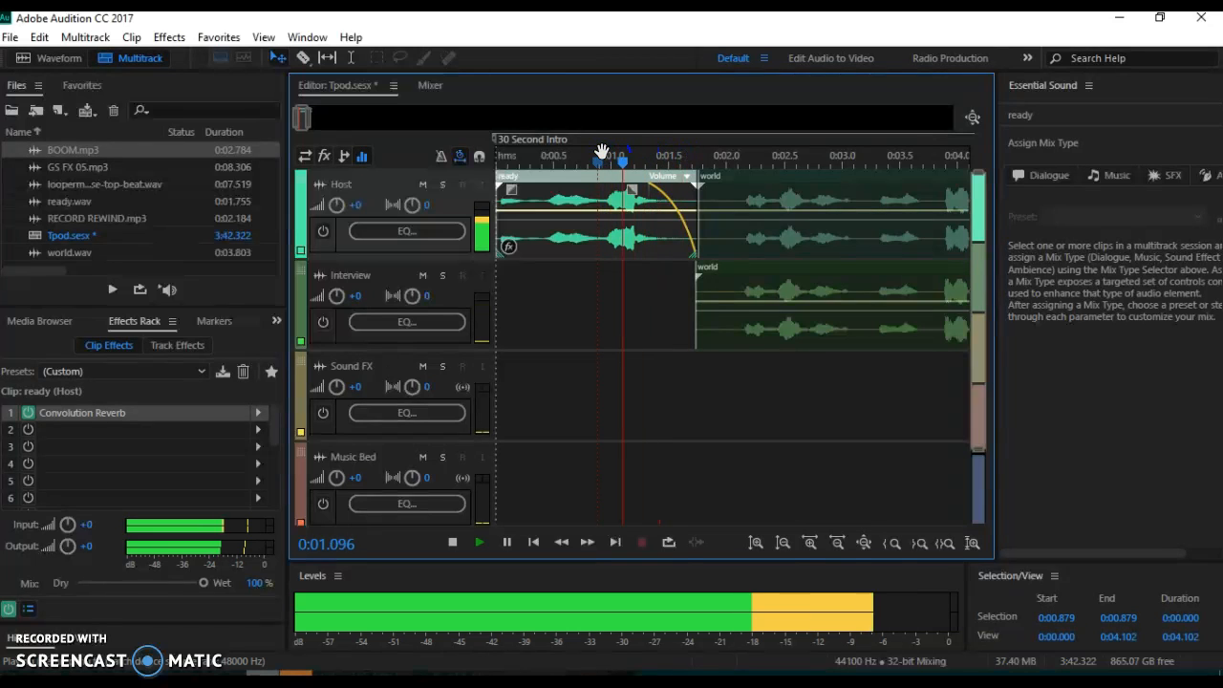
pyautogui.press('space')
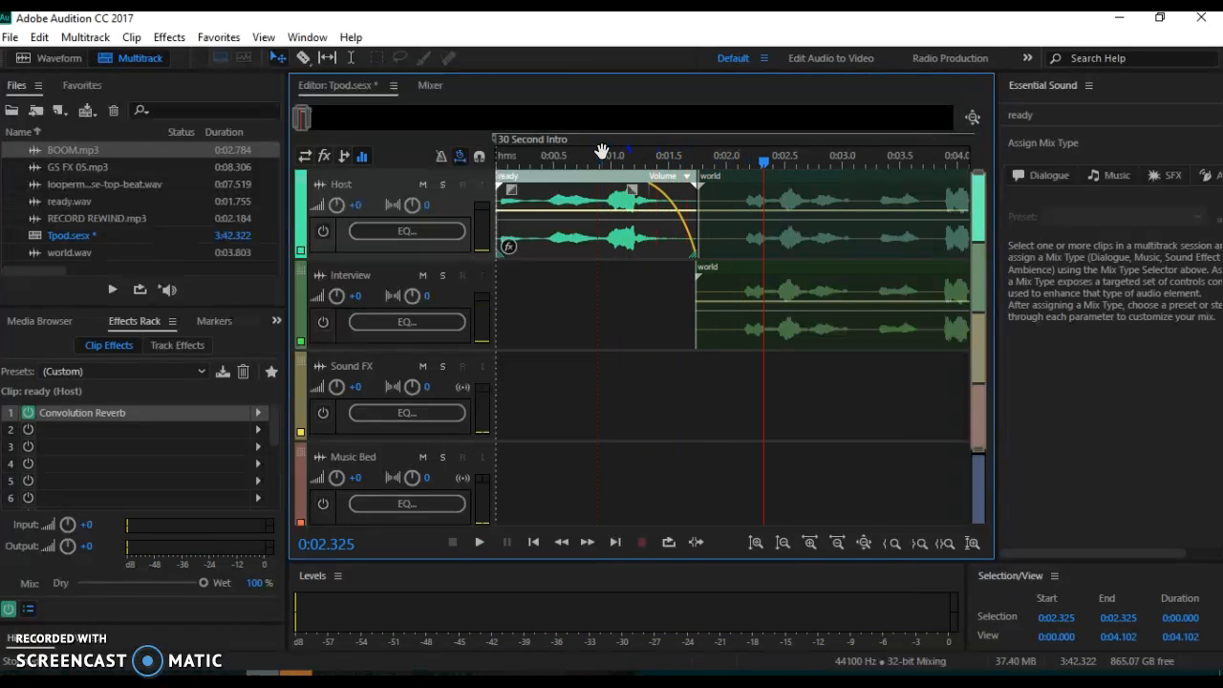
# - Move the playhead to the end of the world clips at 0:05.539
pyautogui.click(763, 167)
pyautogui.moveTo(763, 166); pyautogui.dragTo(637, 162)
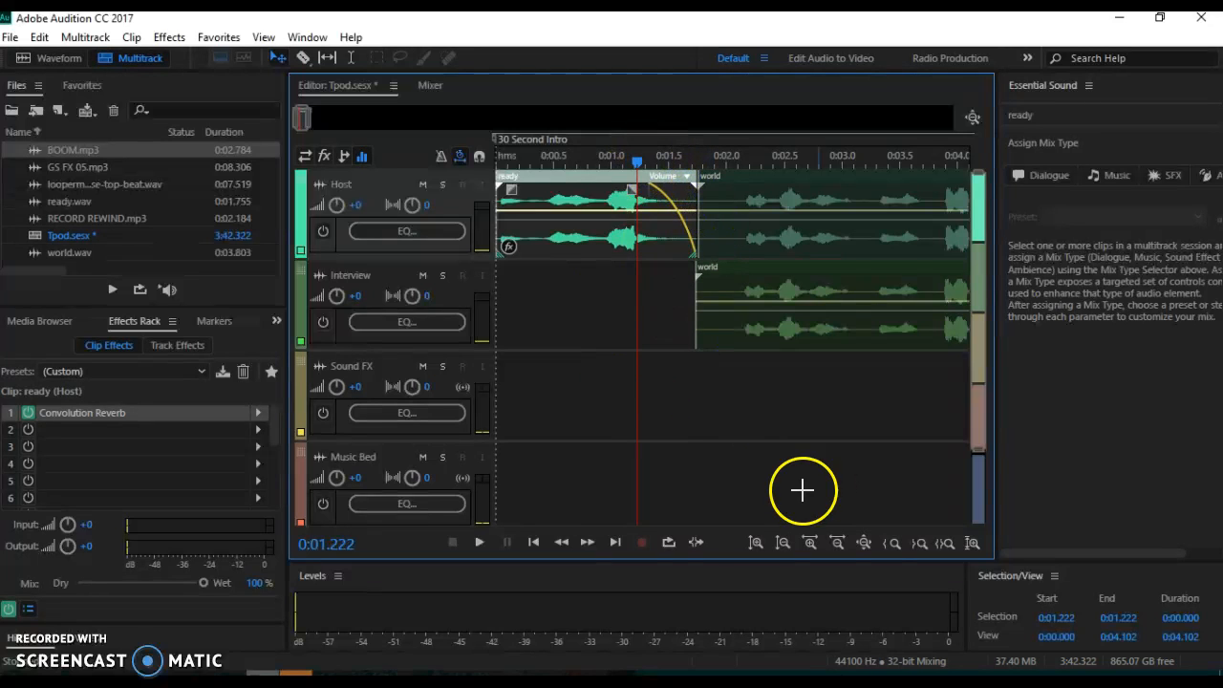
pyautogui.click(615, 542)
pyautogui.click(616, 542)
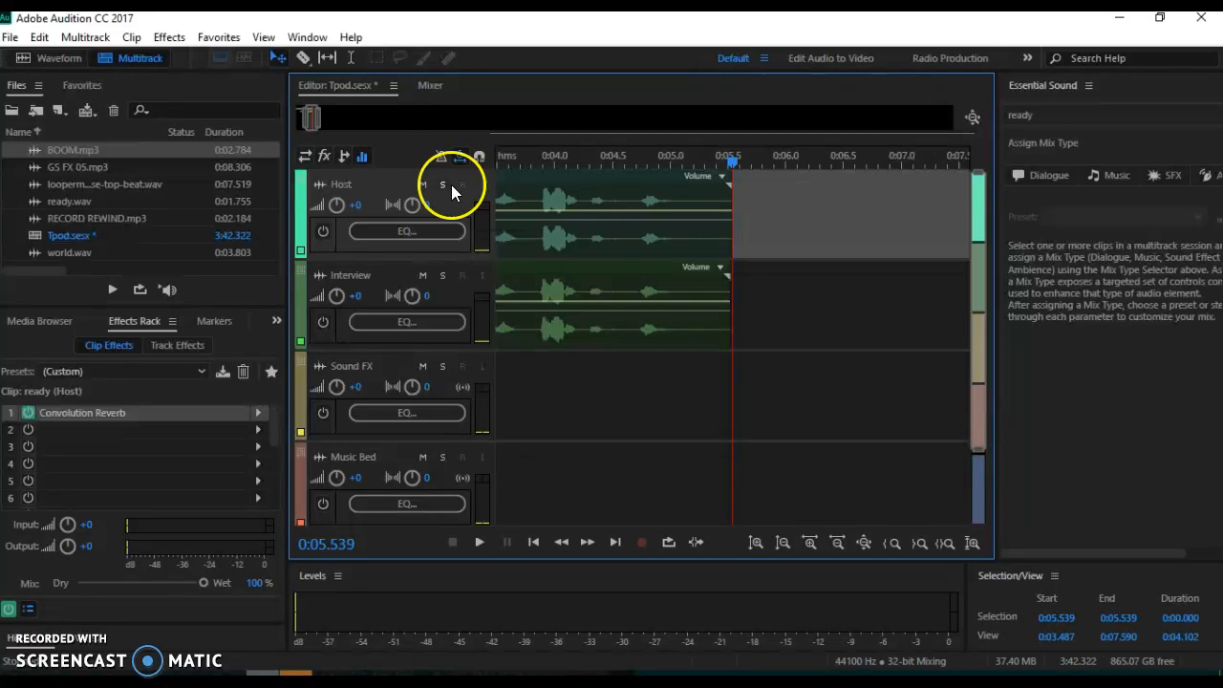
# - Show the track inputs and set the Host track's input to the stereo [01S] Microphone (Realtek High Definition Audio) 1
pyautogui.click(304, 157)
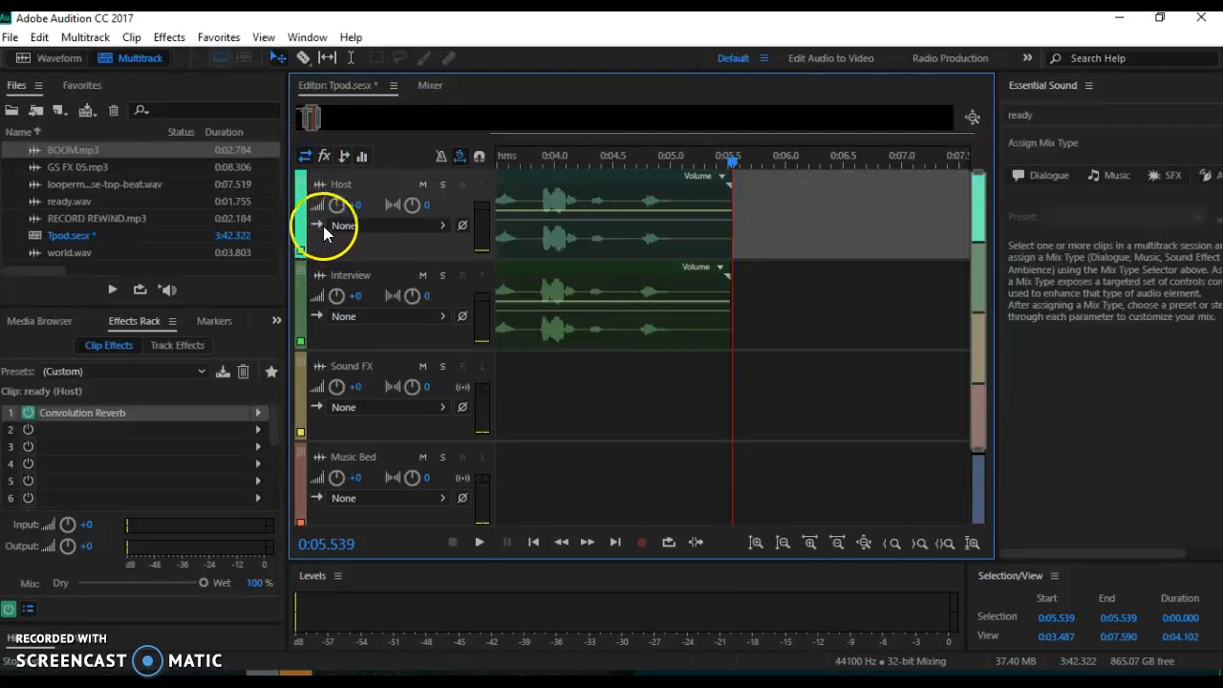
pyautogui.click(443, 226)
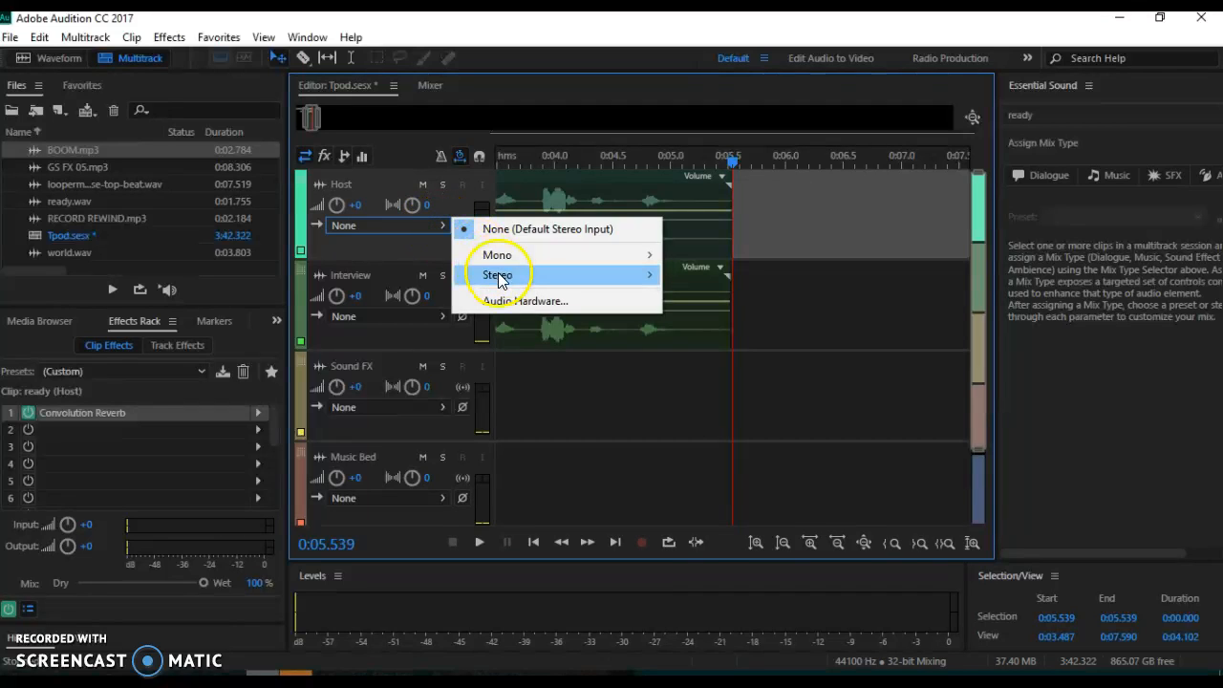
pyautogui.moveTo(495, 279)
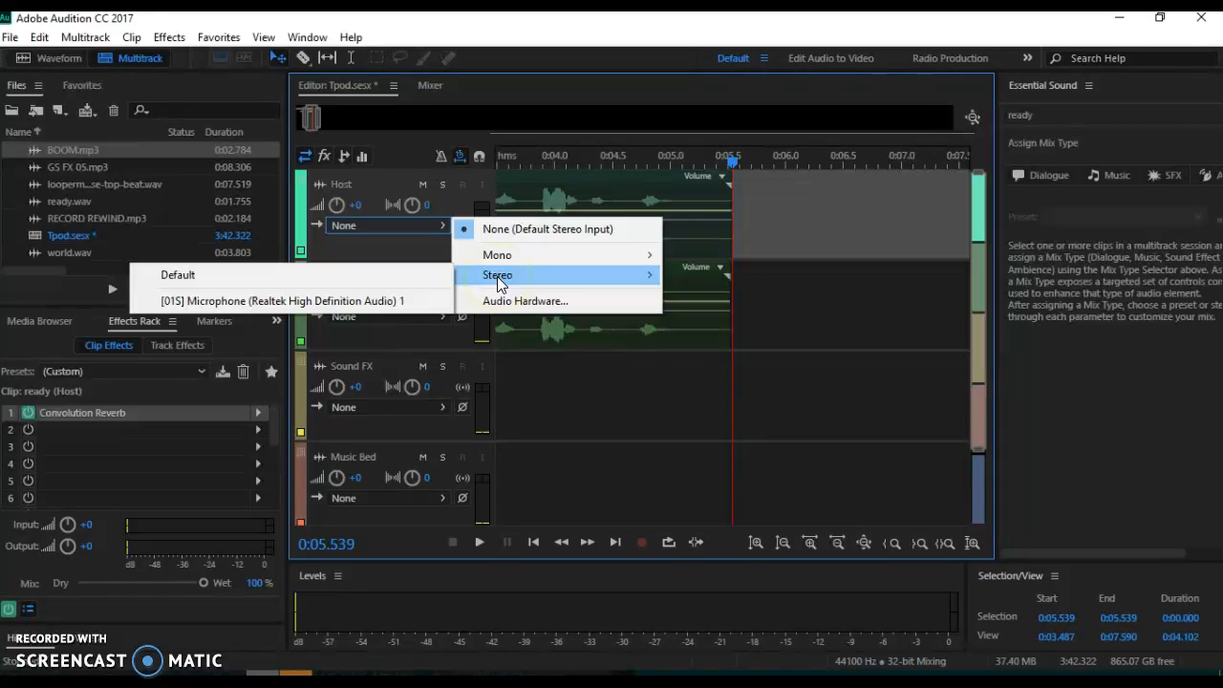
pyautogui.click(348, 300)
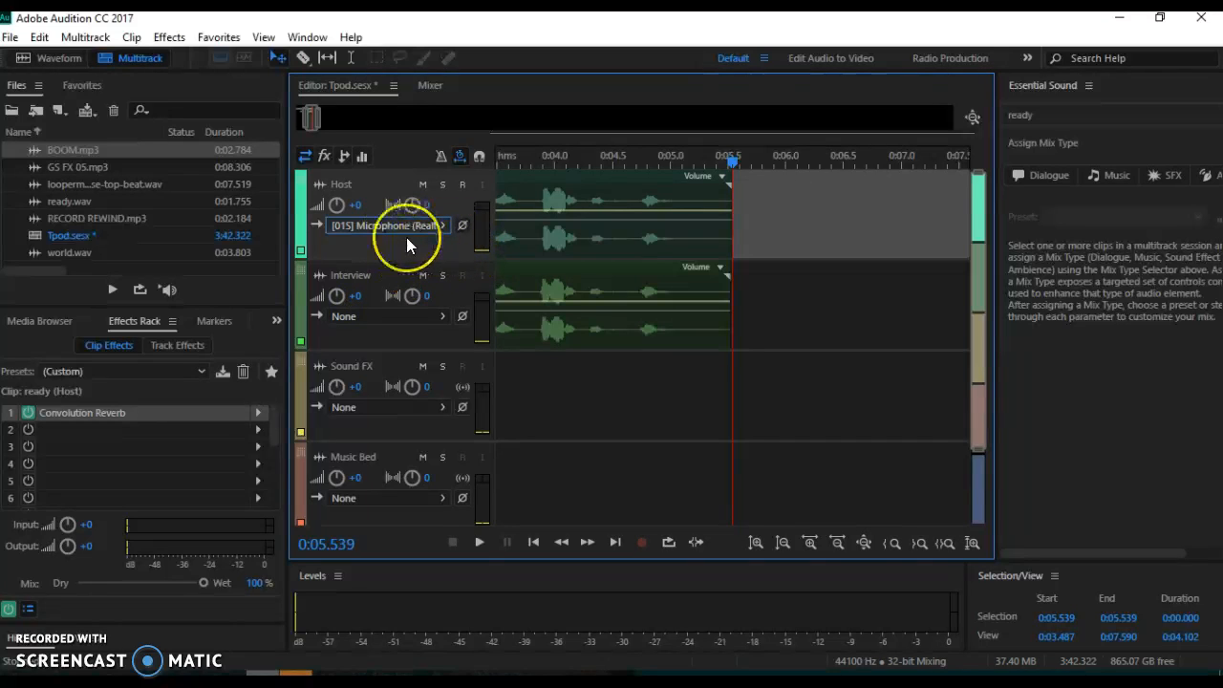
pyautogui.click(380, 240)
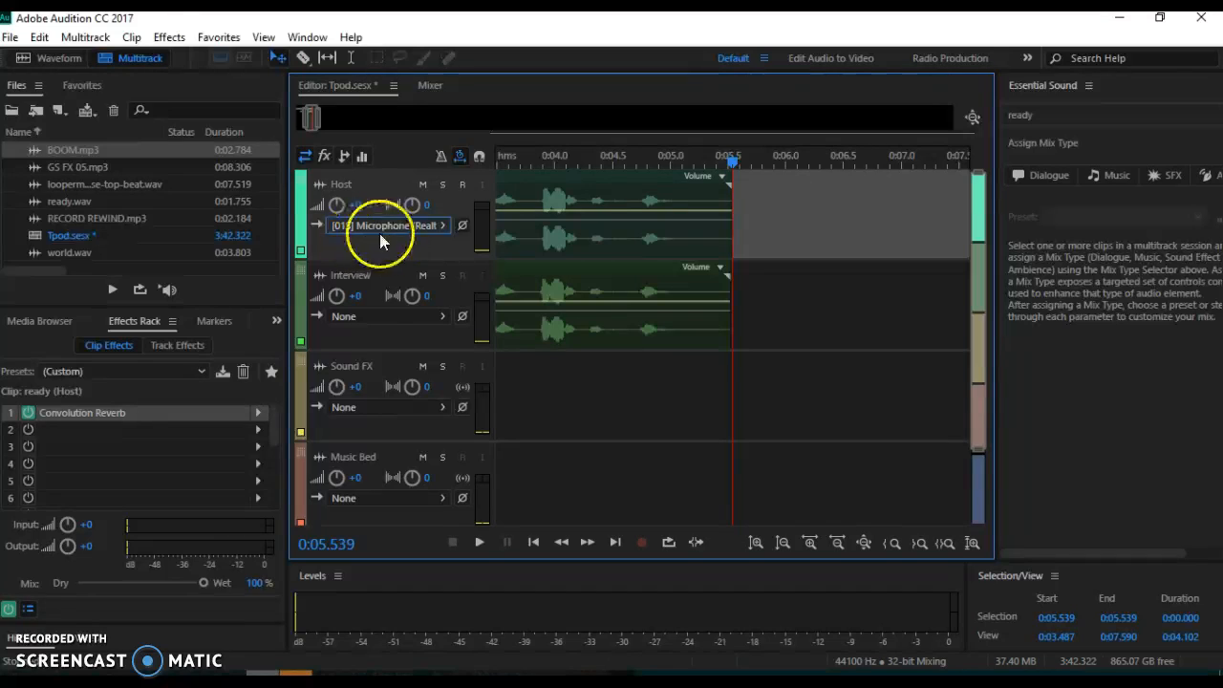
# - Arm the Host track for recording, toggling the arming off and on again to check its input meter
pyautogui.click(464, 187)
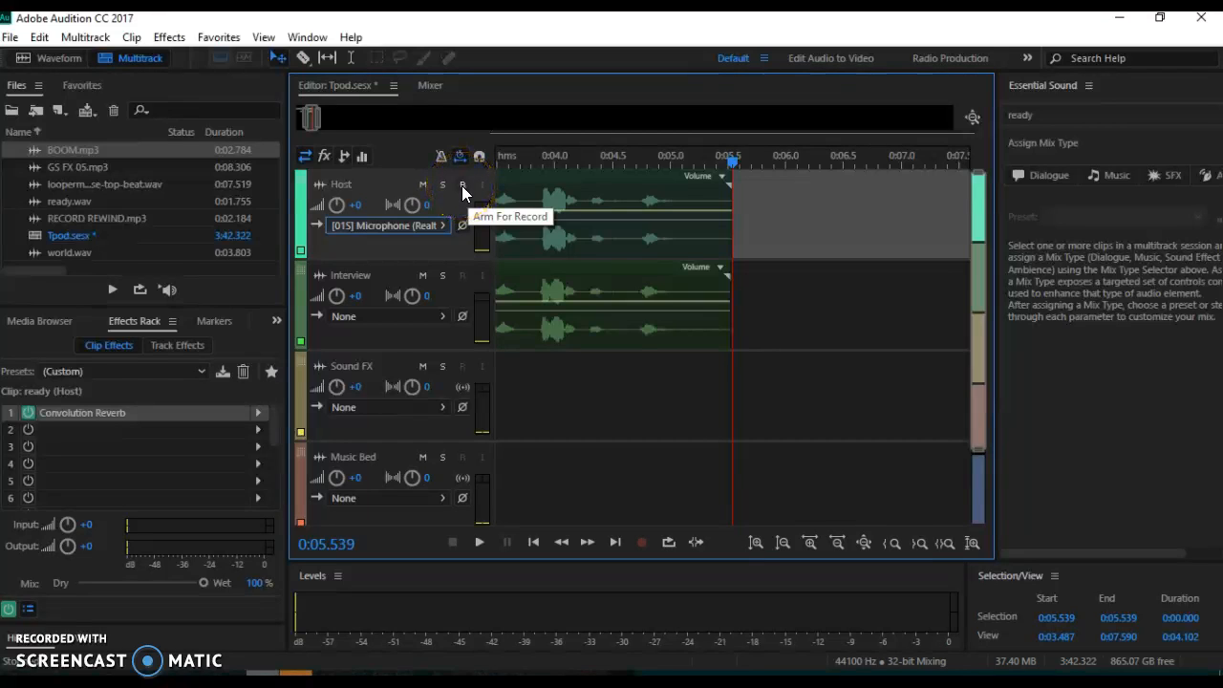
pyautogui.click(461, 186)
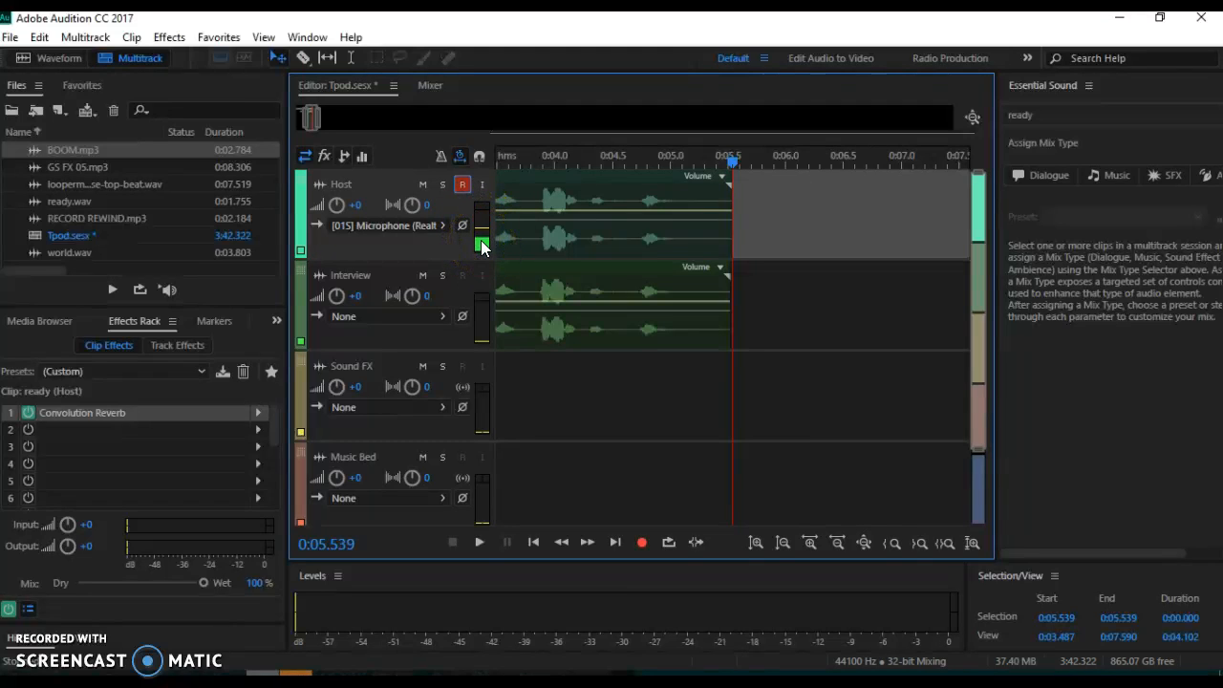
pyautogui.click(460, 186)
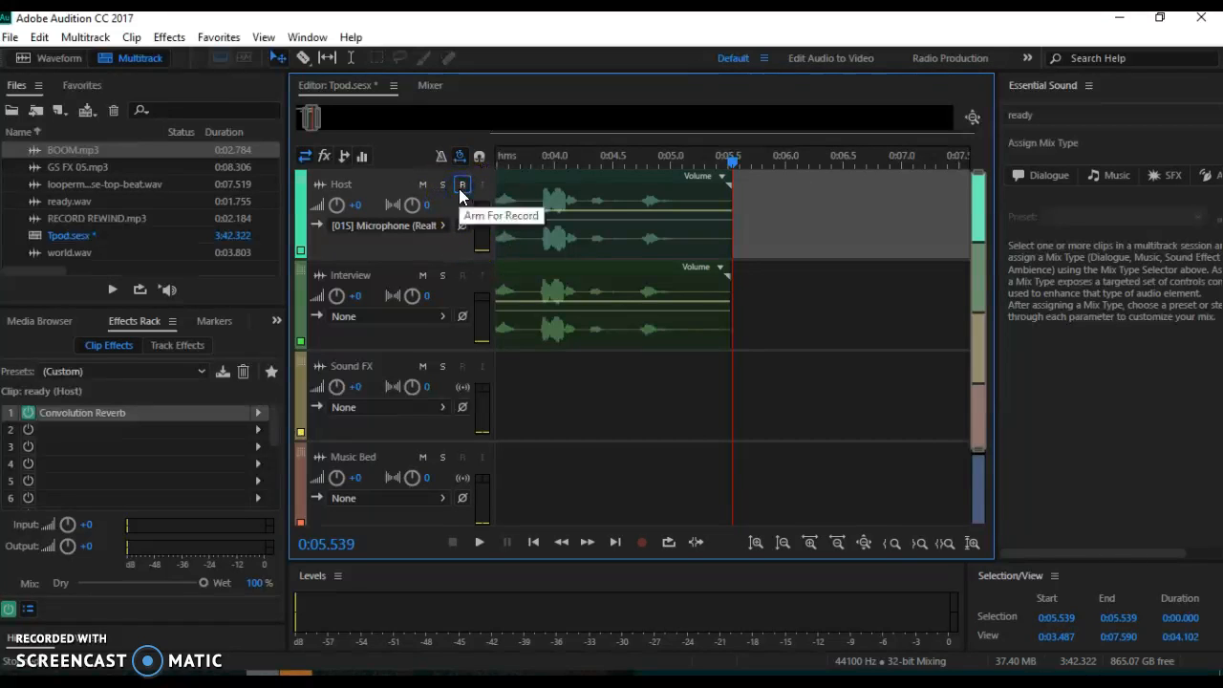
pyautogui.click(460, 188)
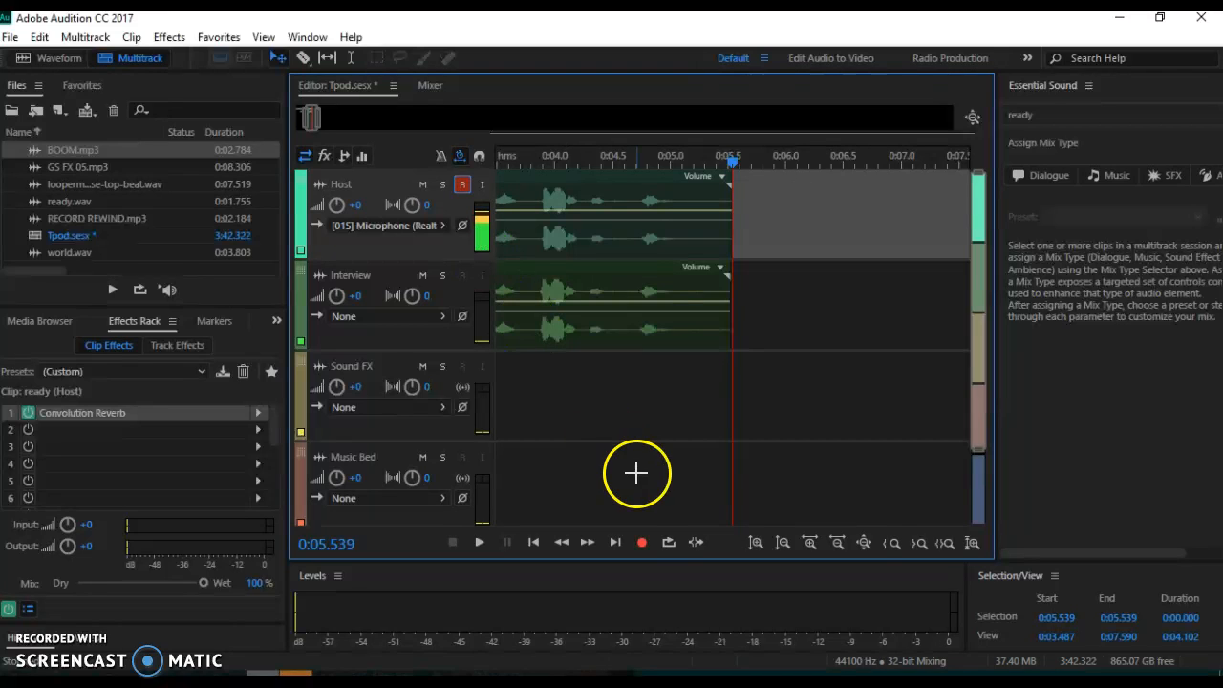
# - Record a short microphone take on the Host track from 0:05.539, and stop the recording and playback
pyautogui.click(641, 542)
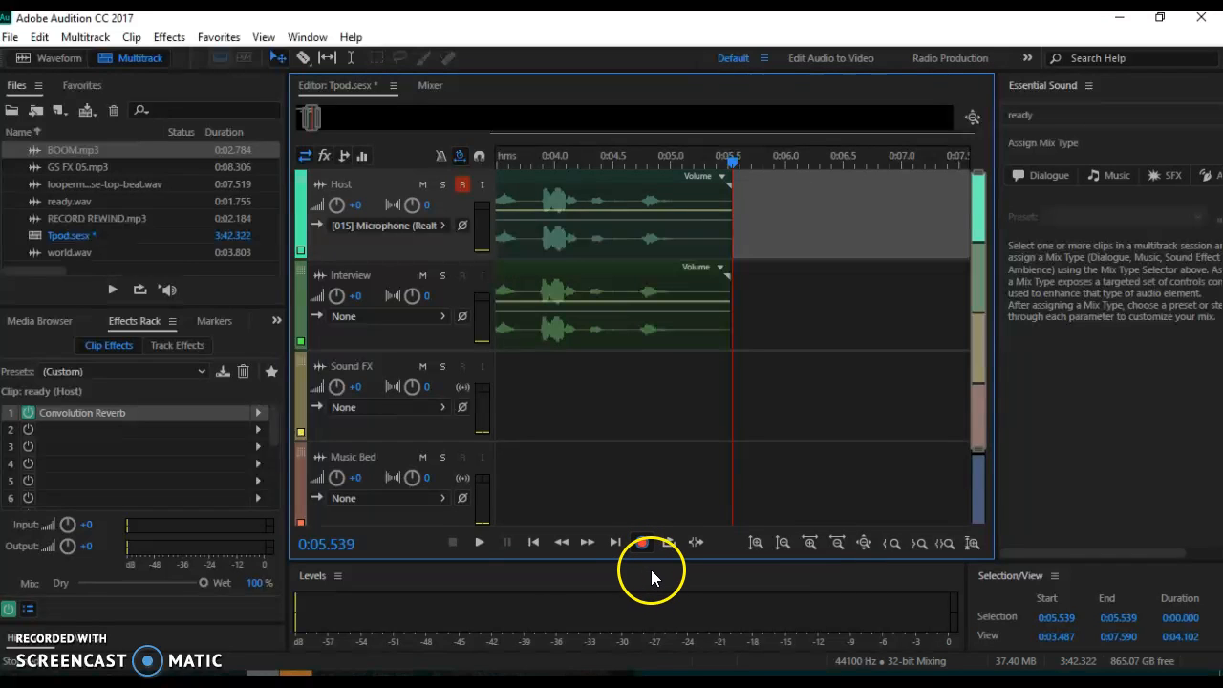
pyautogui.click(643, 542)
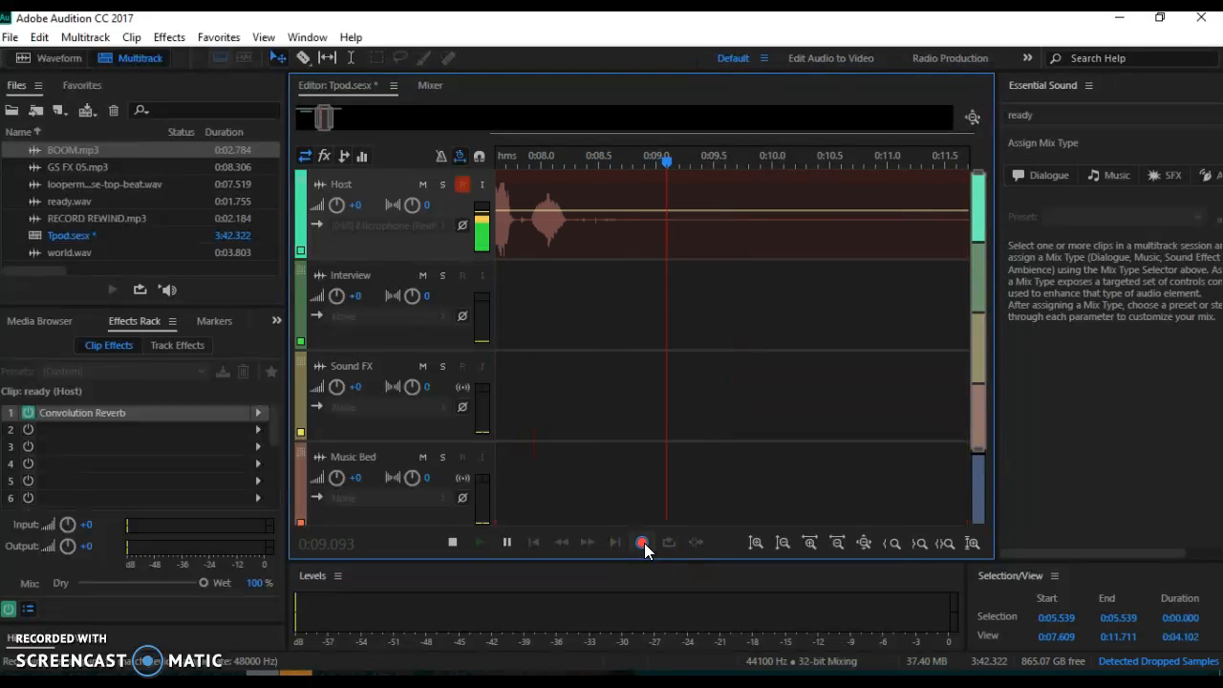
pyautogui.click(644, 543)
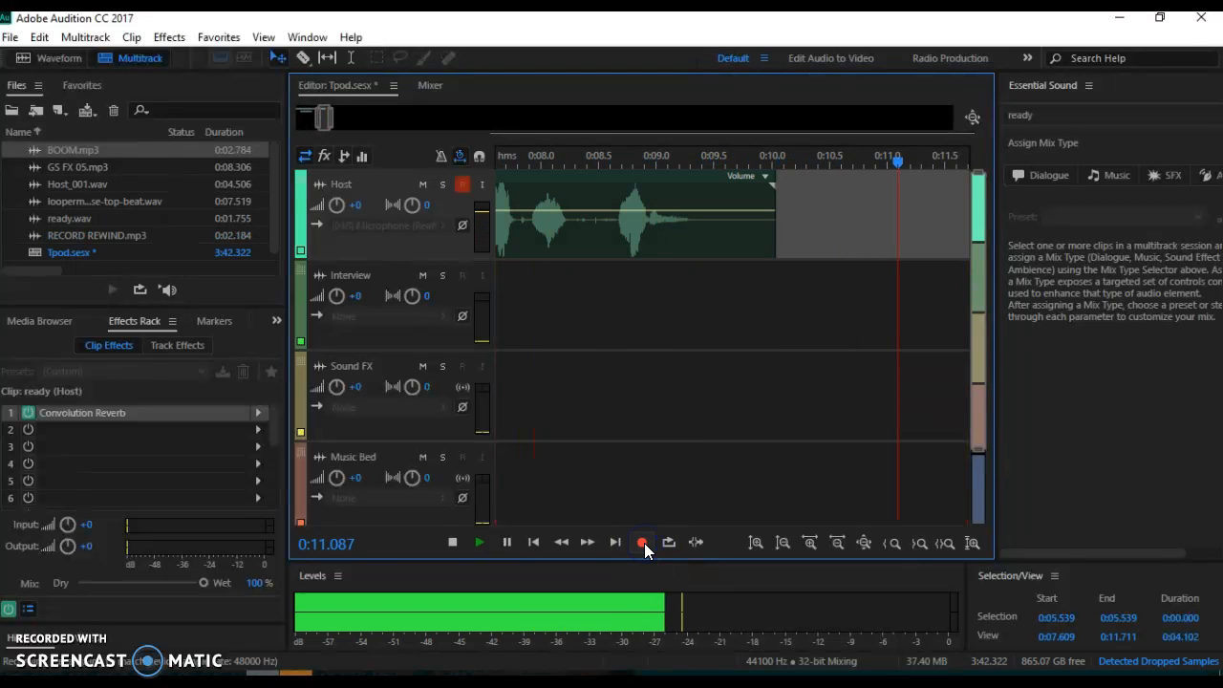
pyautogui.click(453, 543)
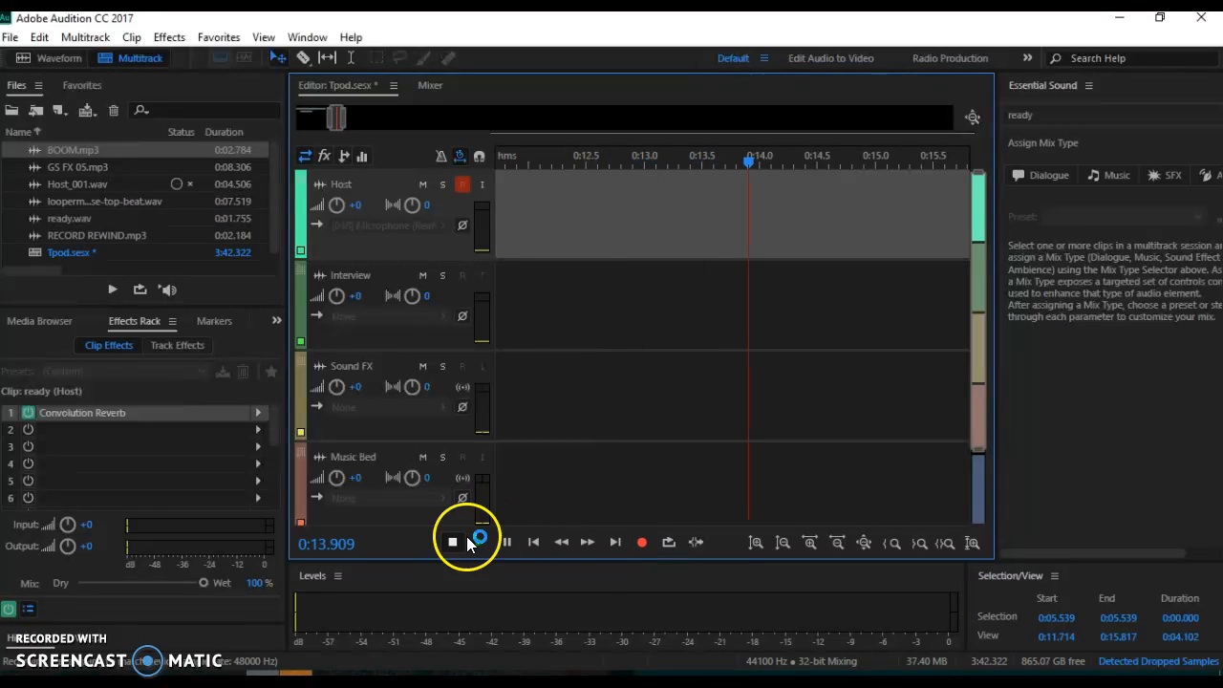
# - Play back the new Host_001 clip from 0:05.836, stop, and return the playhead to 0:08.749
pyautogui.moveTo(749, 165); pyautogui.dragTo(717, 237)
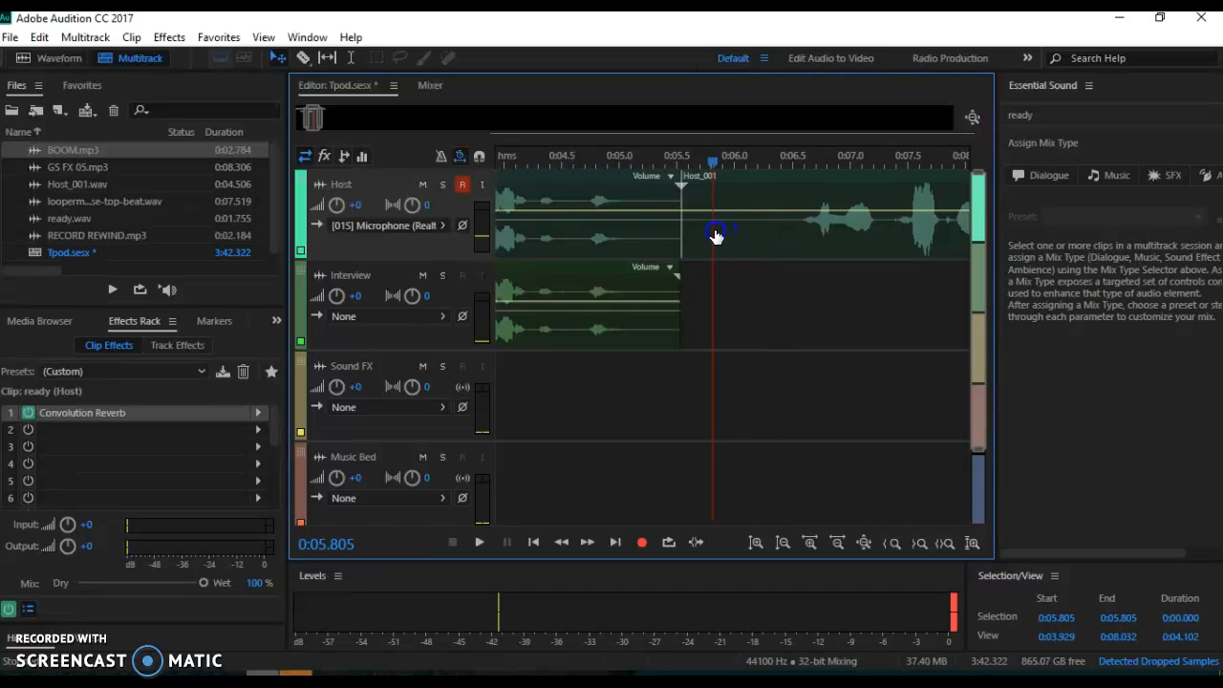
pyautogui.press('space')
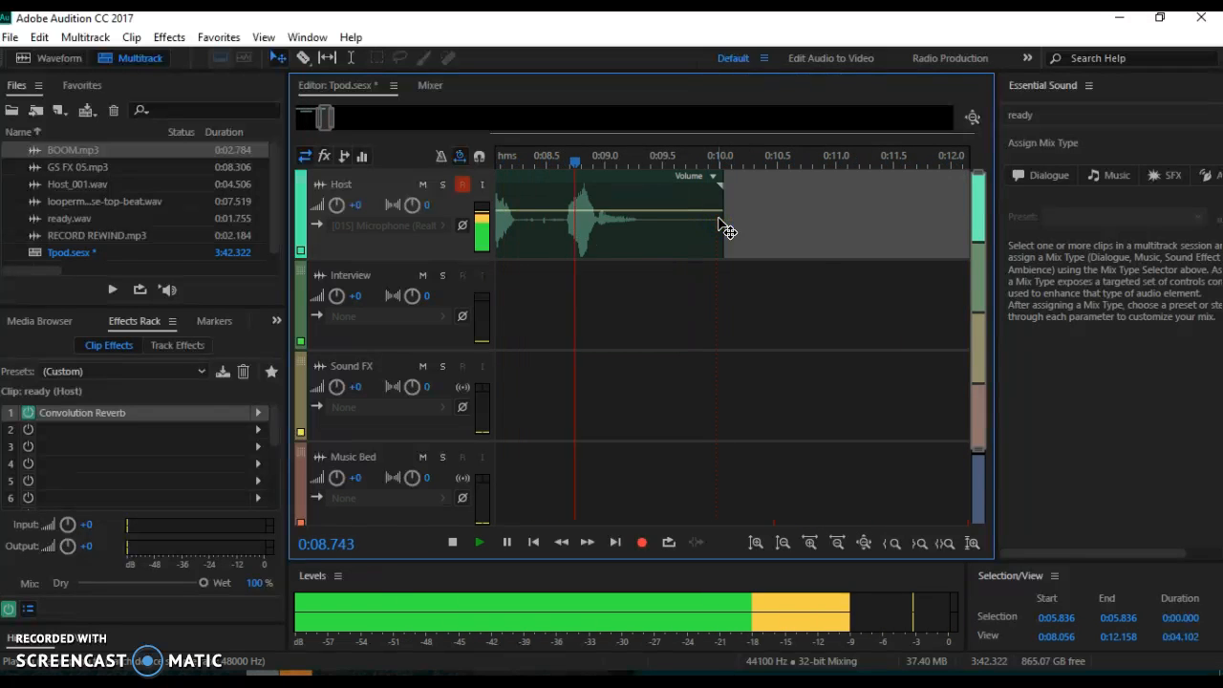
pyautogui.press('space')
pyautogui.click(712, 413)
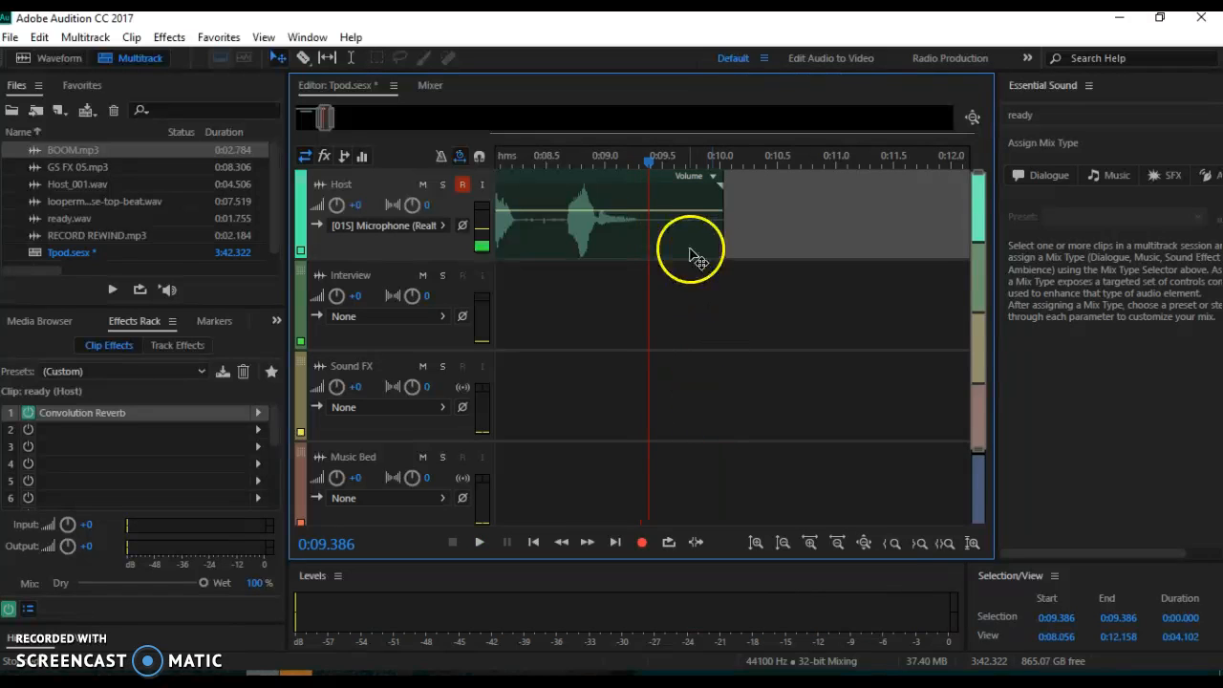
pyautogui.moveTo(650, 156)
pyautogui.mouseDown()
pyautogui.moveTo(477, 156)
pyautogui.moveTo(634, 161)
pyautogui.mouseUp()
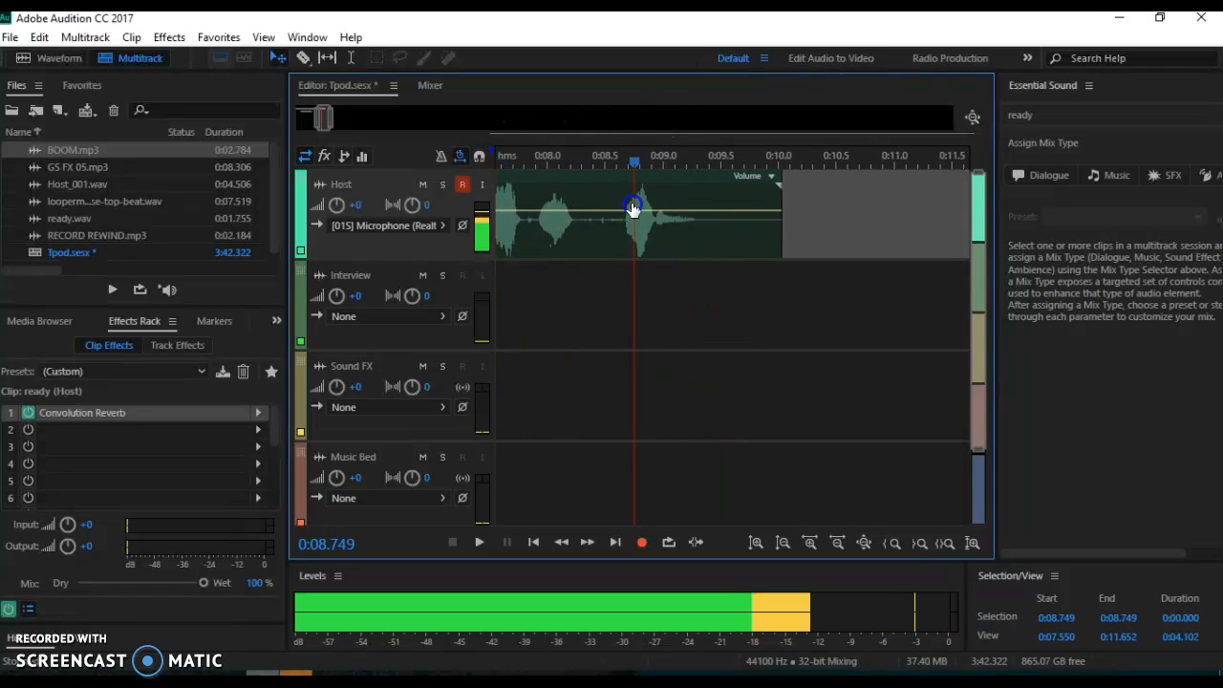
# - Trim the Host_001 clip to the time selection 0:06.470 to 0:09.527, and disarm the Host track for recording
pyautogui.click(835, 544)
pyautogui.click(836, 543)
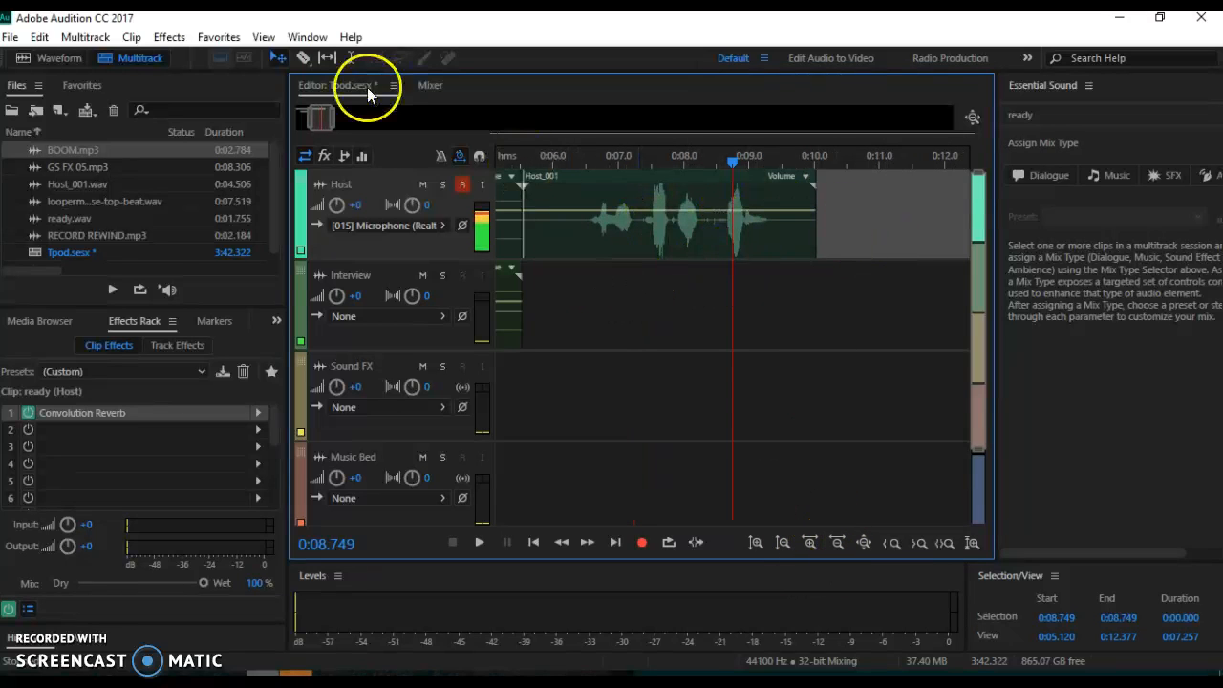
pyautogui.click(348, 57)
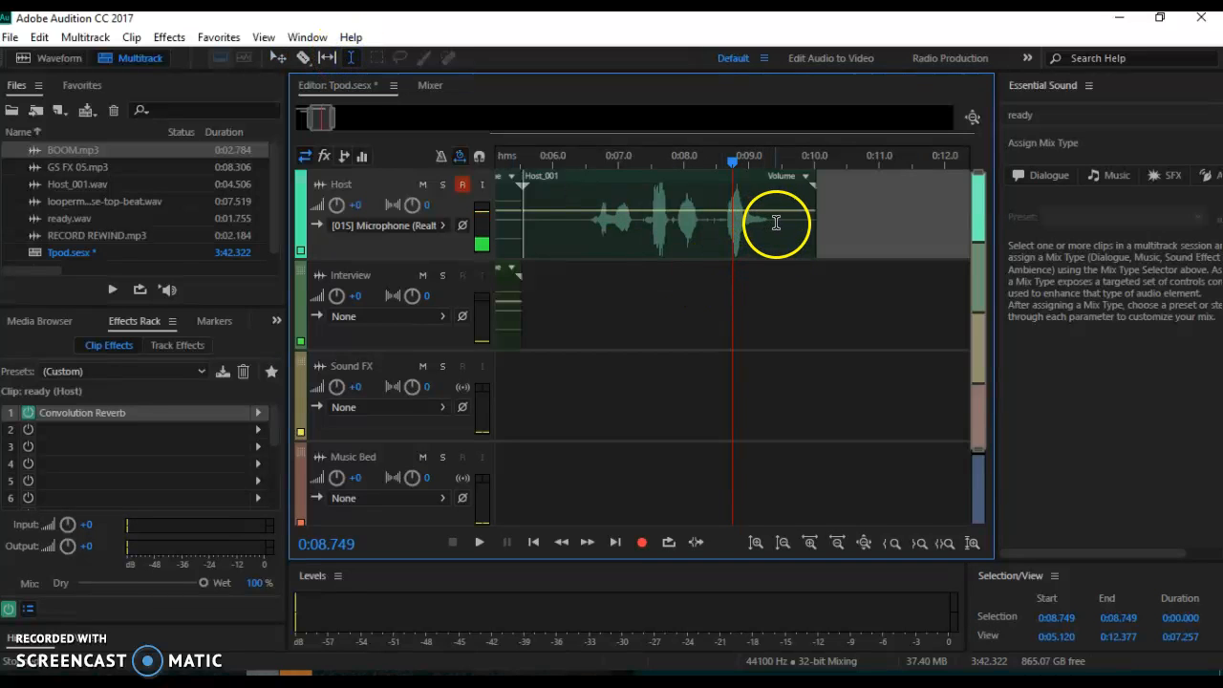
pyautogui.moveTo(782, 220); pyautogui.dragTo(583, 218)
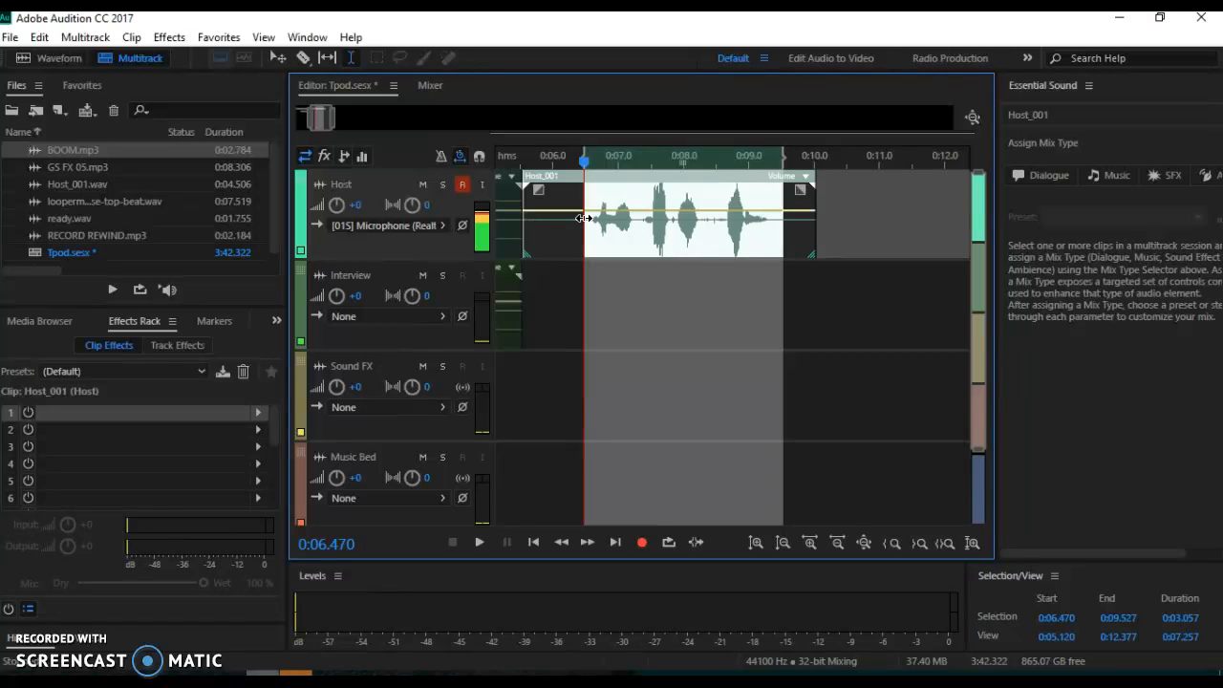
pyautogui.hotkey('alt', 't')
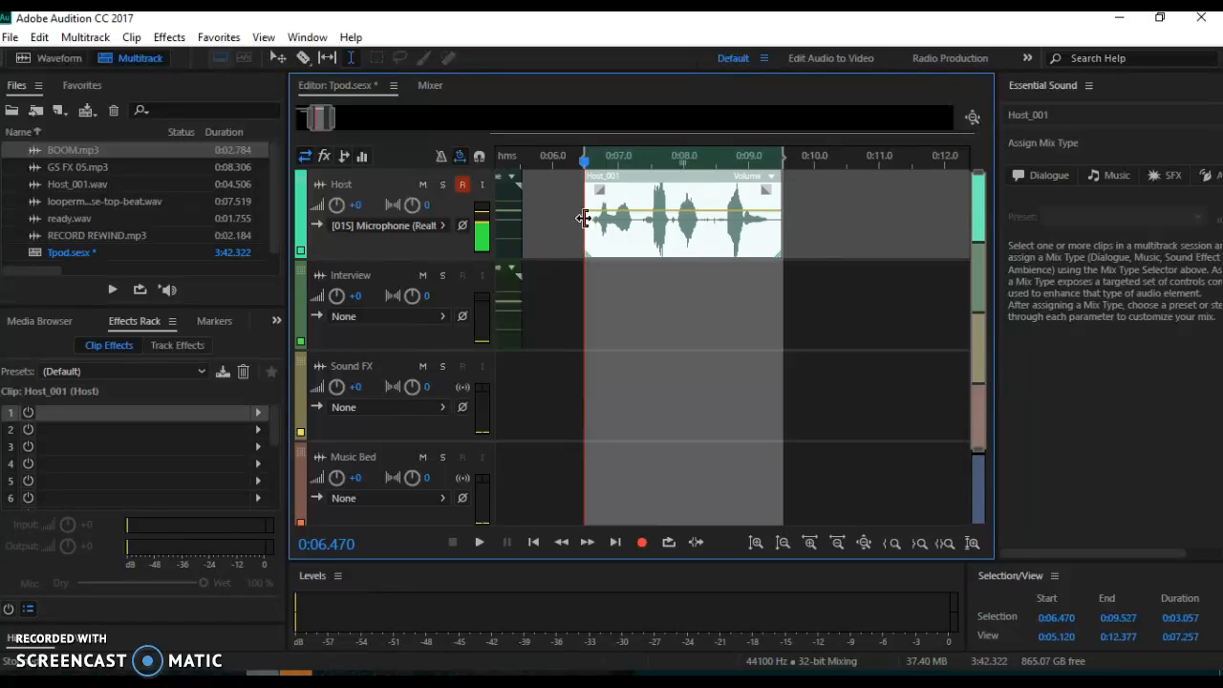
pyautogui.click(655, 177)
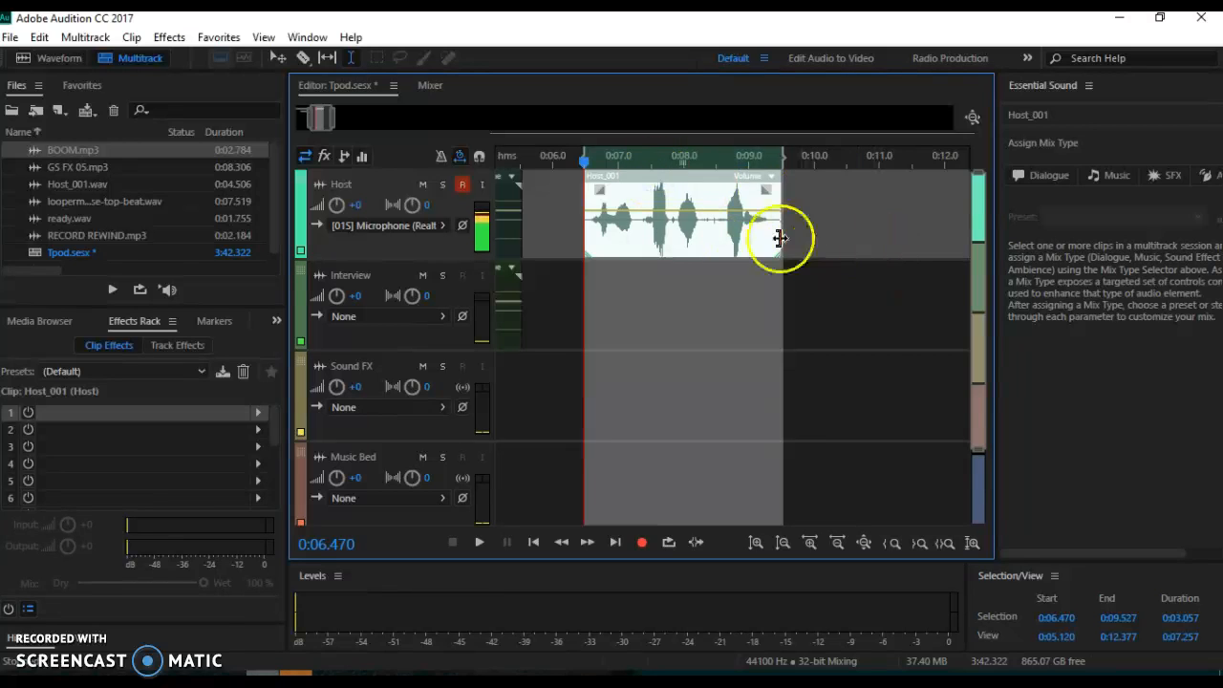
pyautogui.click(462, 185)
pyautogui.click(462, 184)
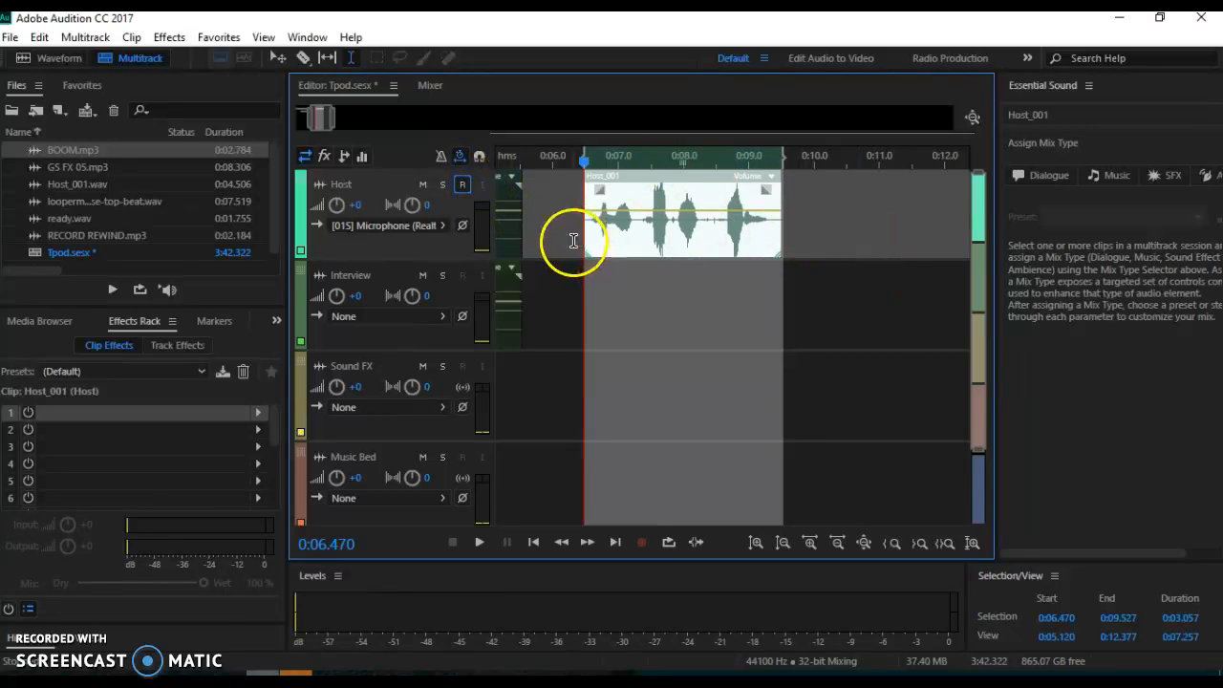
# - Shift the Host_001 clip slightly to start at about 0:06.7, and ripple delete the gap before it
pyautogui.click(573, 240)
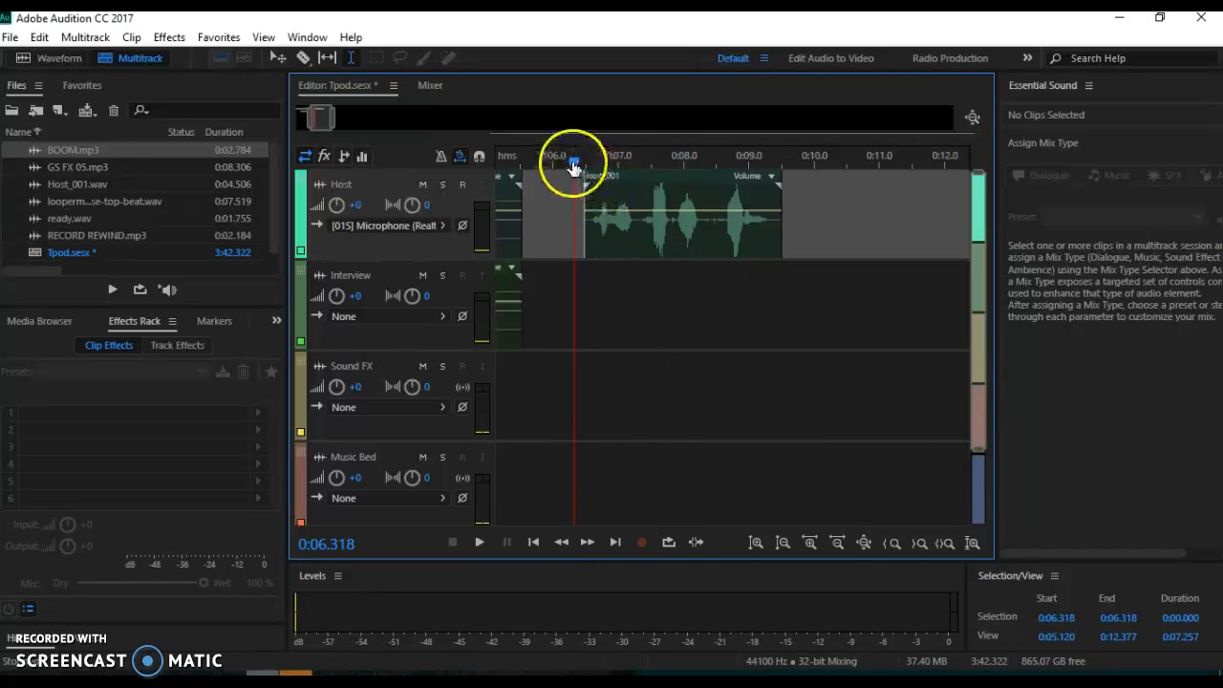
pyautogui.moveTo(641, 182)
pyautogui.mouseDown()
pyautogui.moveTo(579, 183)
pyautogui.moveTo(651, 182)
pyautogui.mouseUp()
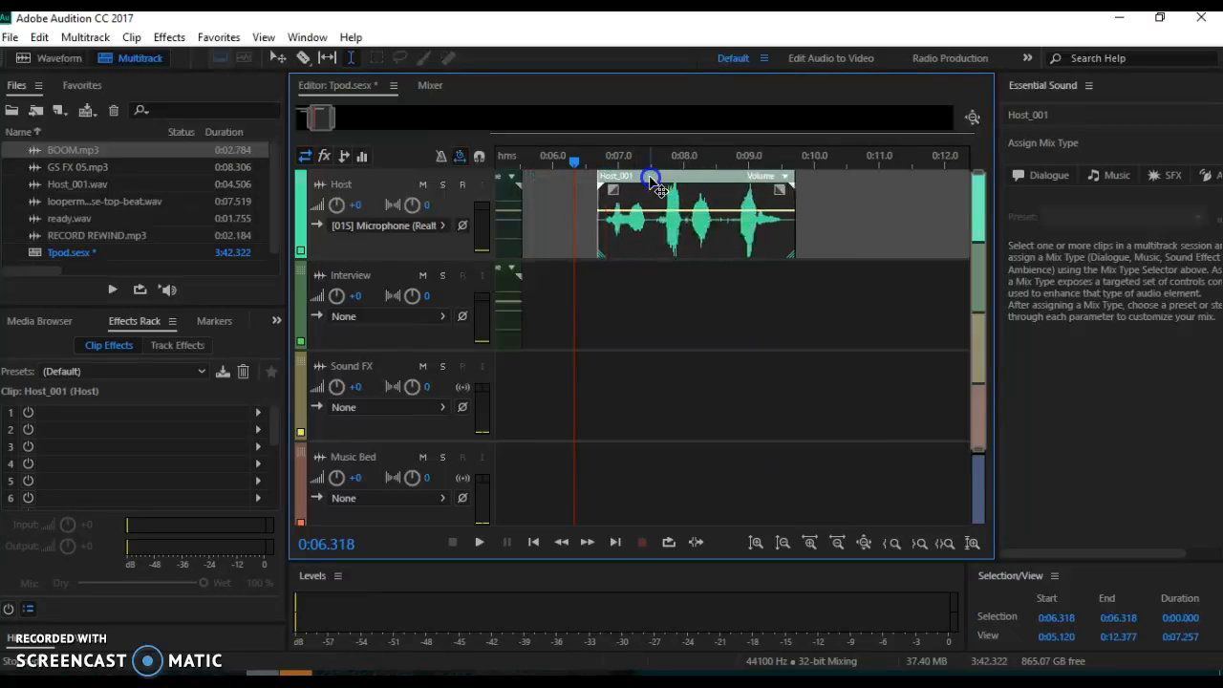
pyautogui.rightClick(543, 209)
pyautogui.moveTo(564, 239)
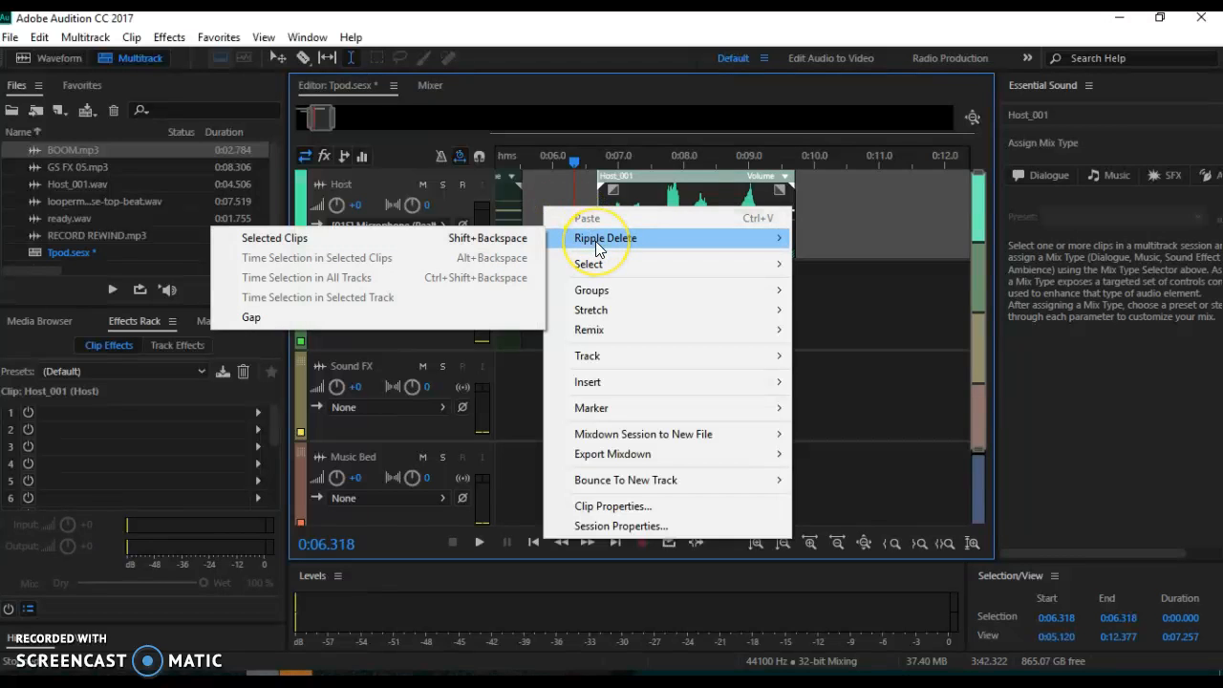
pyautogui.click(483, 323)
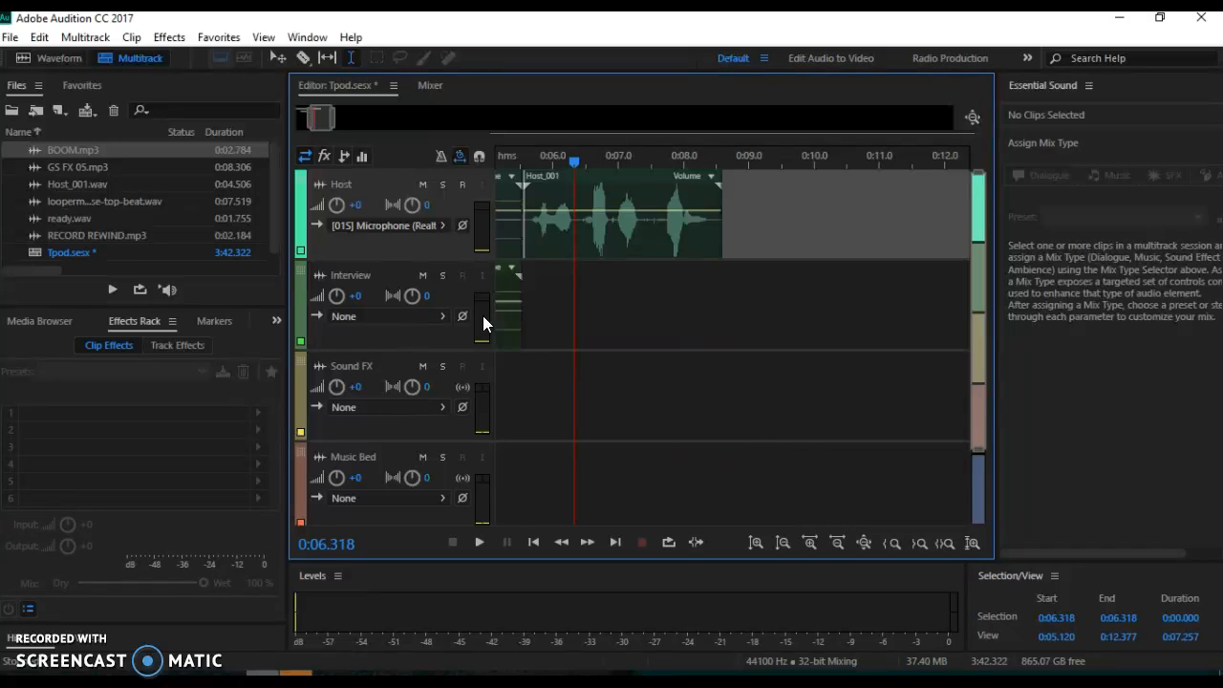
# - Play the Host_001 clip from its start at 0:05.561 and stop after the first phrase
pyautogui.moveTo(576, 168); pyautogui.dragTo(528, 172)
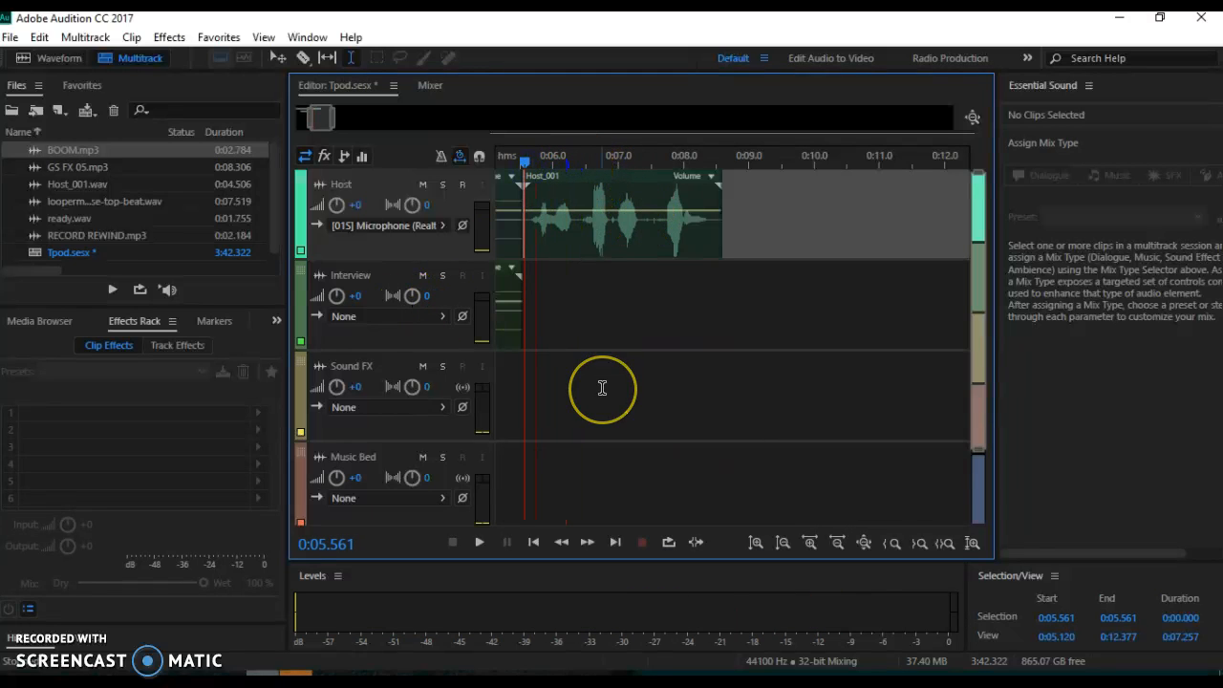
pyautogui.press('space')
pyautogui.press('space')
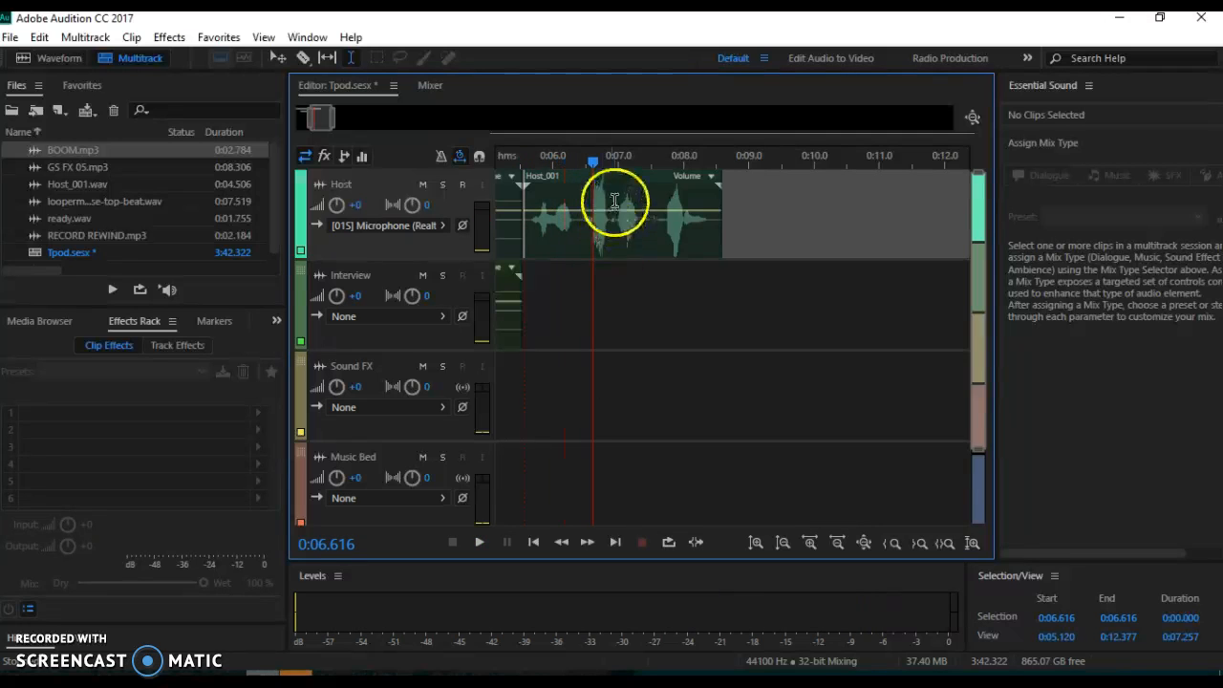
# - Split the Host_001 clip at 0:06.373 with the Razor Selected Clips tool
pyautogui.moveTo(594, 168); pyautogui.dragTo(581, 176)
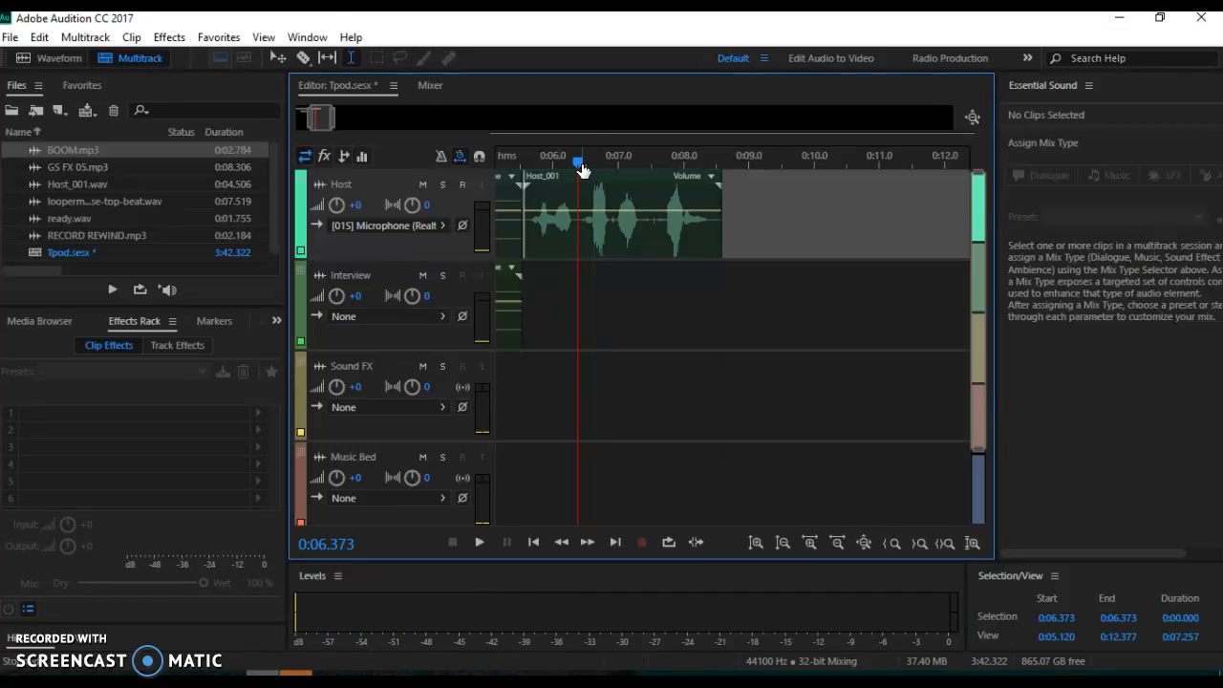
pyautogui.click(307, 57)
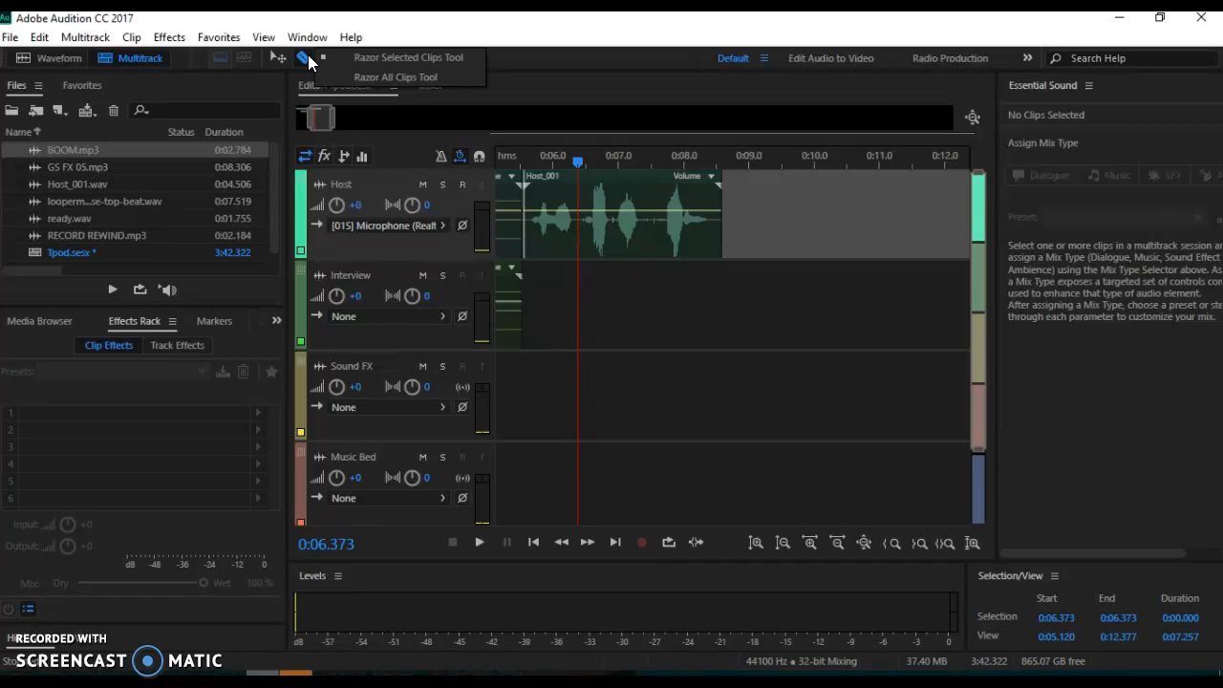
pyautogui.click(406, 55)
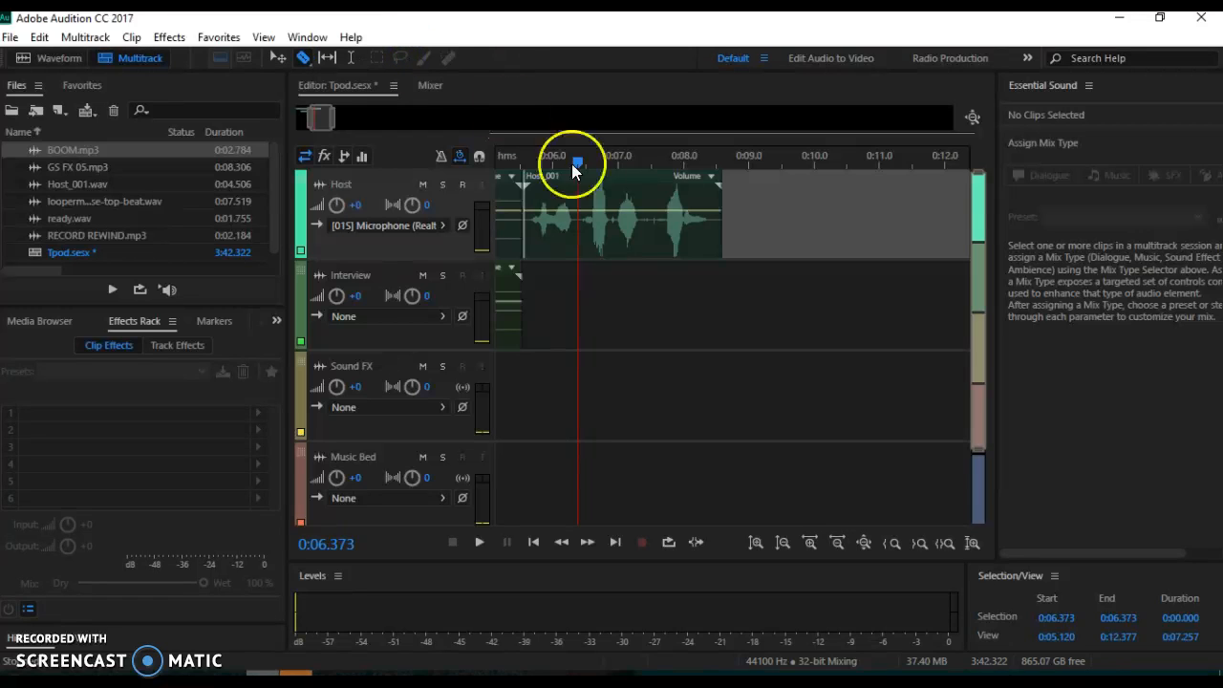
pyautogui.click(577, 224)
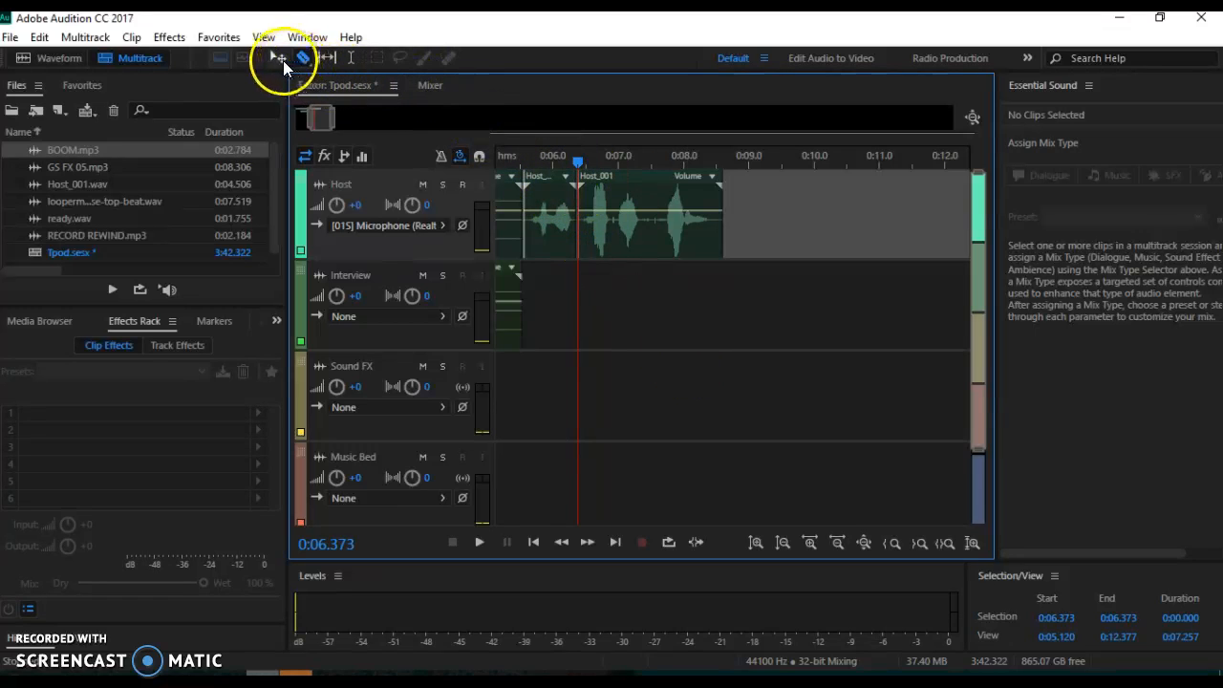
# - Move the second piece of the split Host_001 clip along the Host track to start at about 0:07.8
pyautogui.click(349, 57)
pyautogui.click(277, 58)
pyautogui.moveTo(633, 191); pyautogui.dragTo(733, 193)
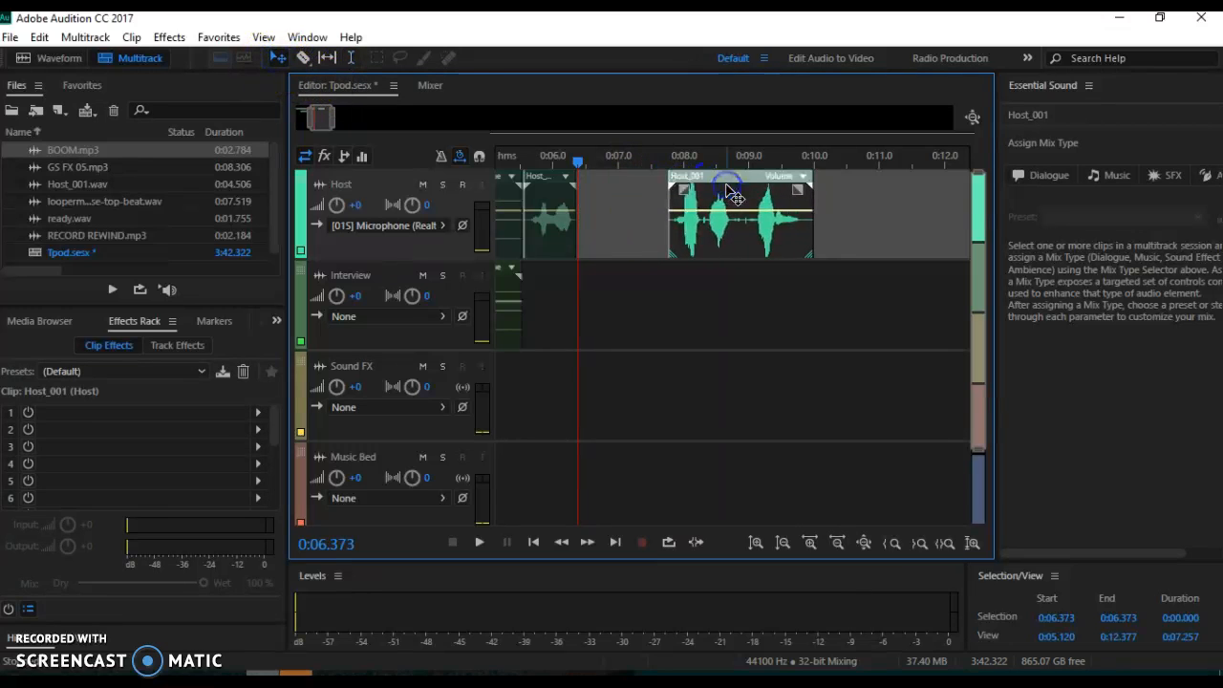
# - Play the first piece of the split Host_001 clip from near its start and stop just past its end
pyautogui.moveTo(574, 159); pyautogui.dragTo(532, 164)
pyautogui.press('space')
pyautogui.press('space')
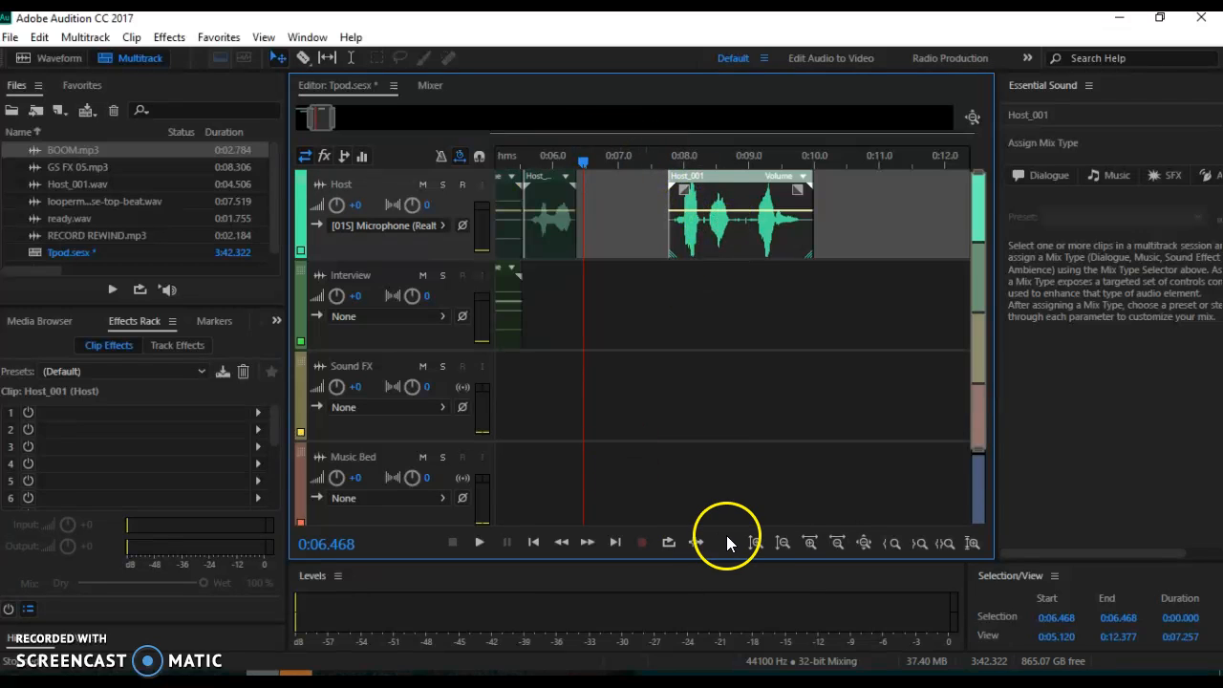
# - Examine the second Host_001 piece up close and play its opening from 0:07.708
pyautogui.click(809, 544)
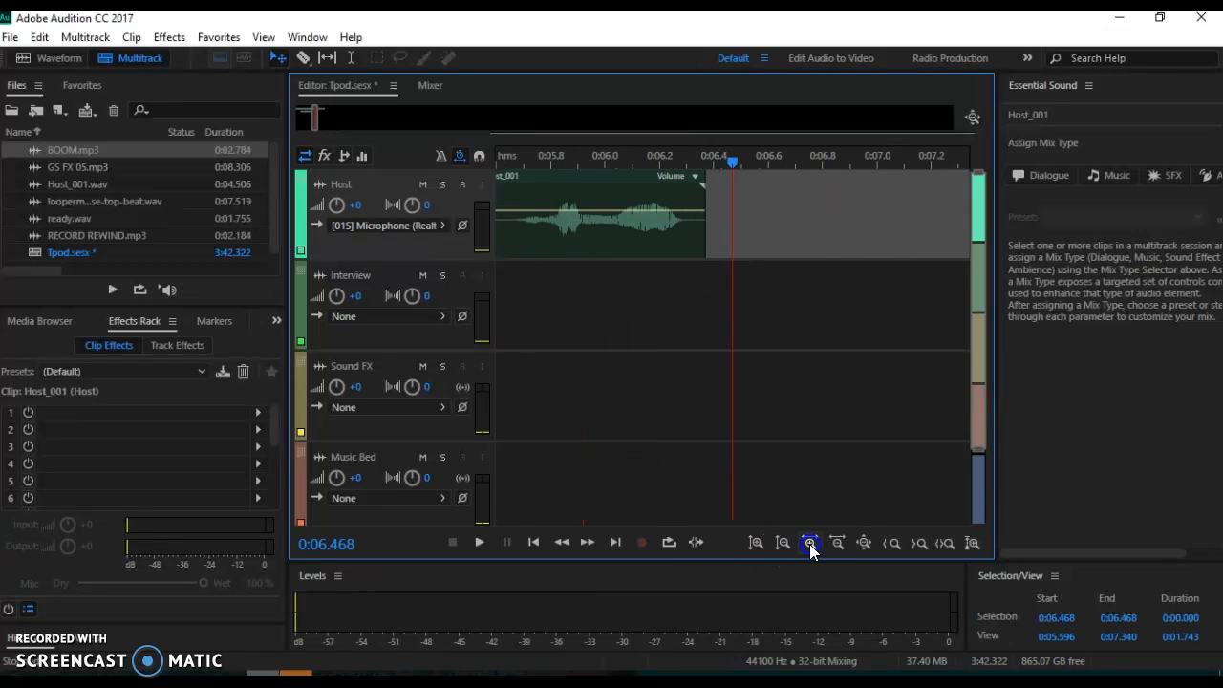
pyautogui.moveTo(314, 117); pyautogui.dragTo(318, 125)
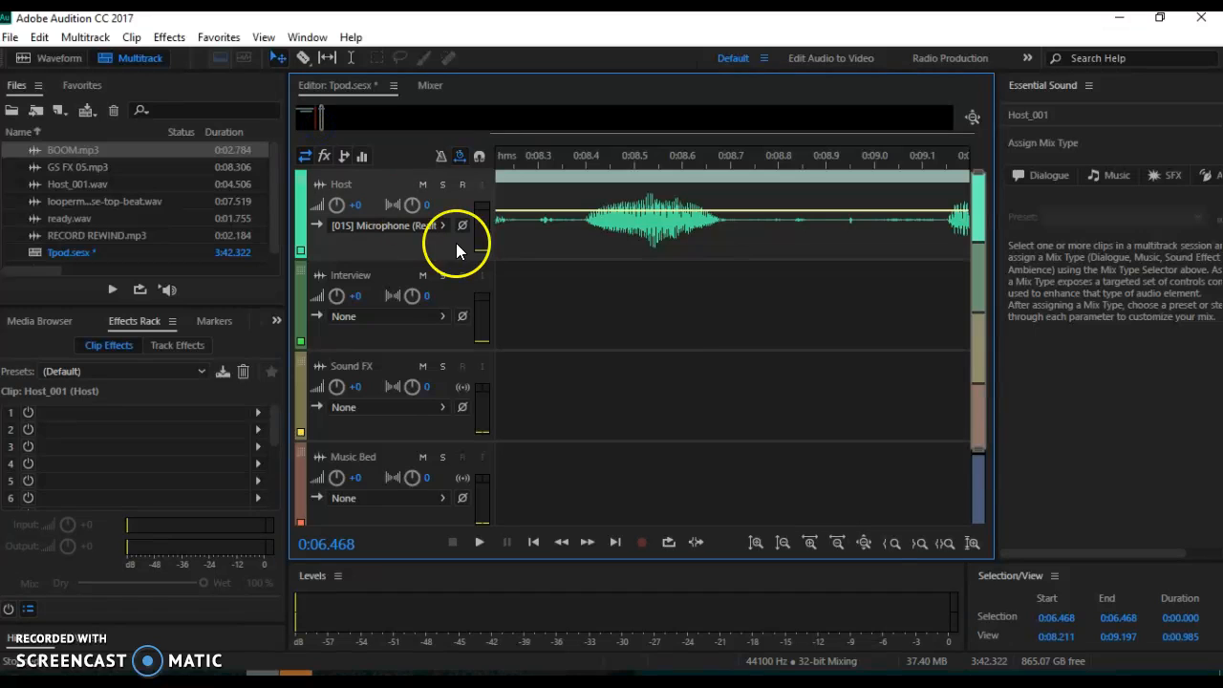
pyautogui.click(838, 541)
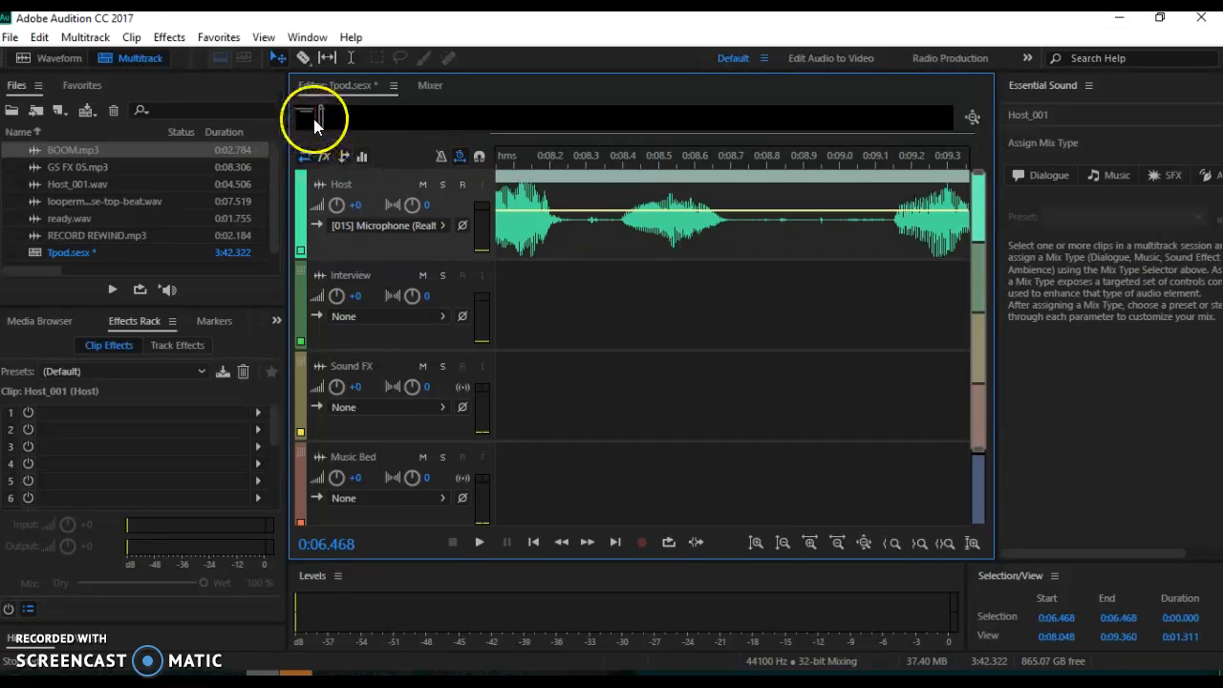
pyautogui.moveTo(317, 120); pyautogui.dragTo(311, 122)
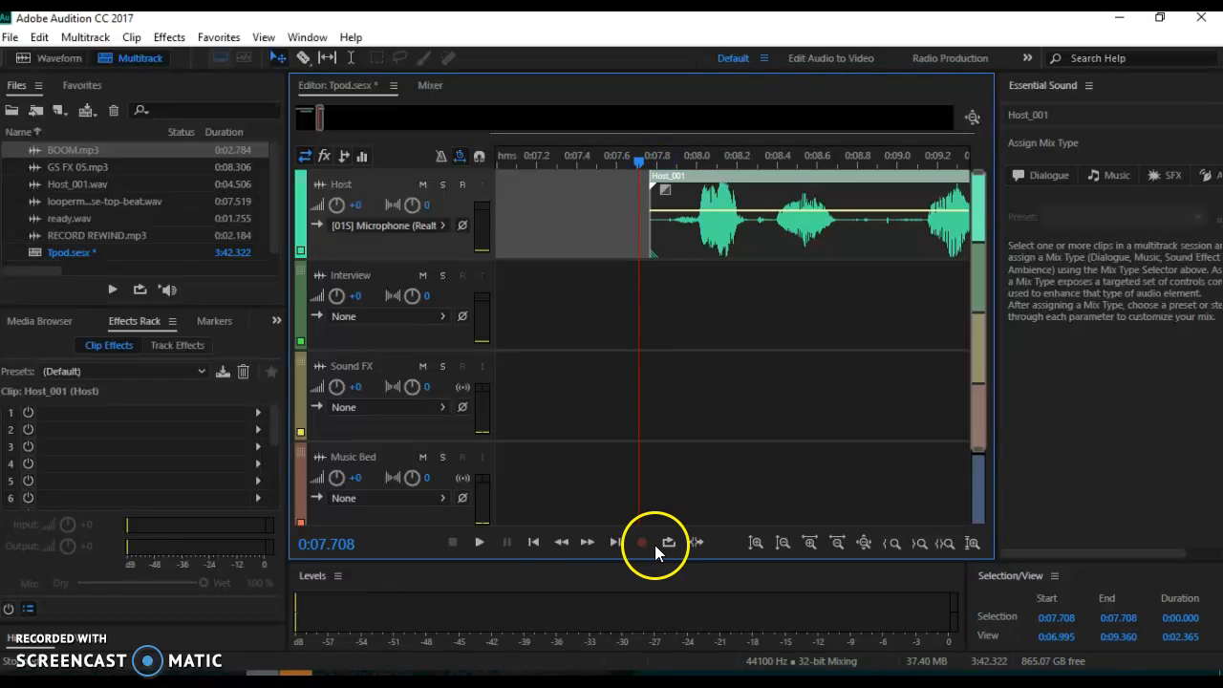
pyautogui.click(481, 542)
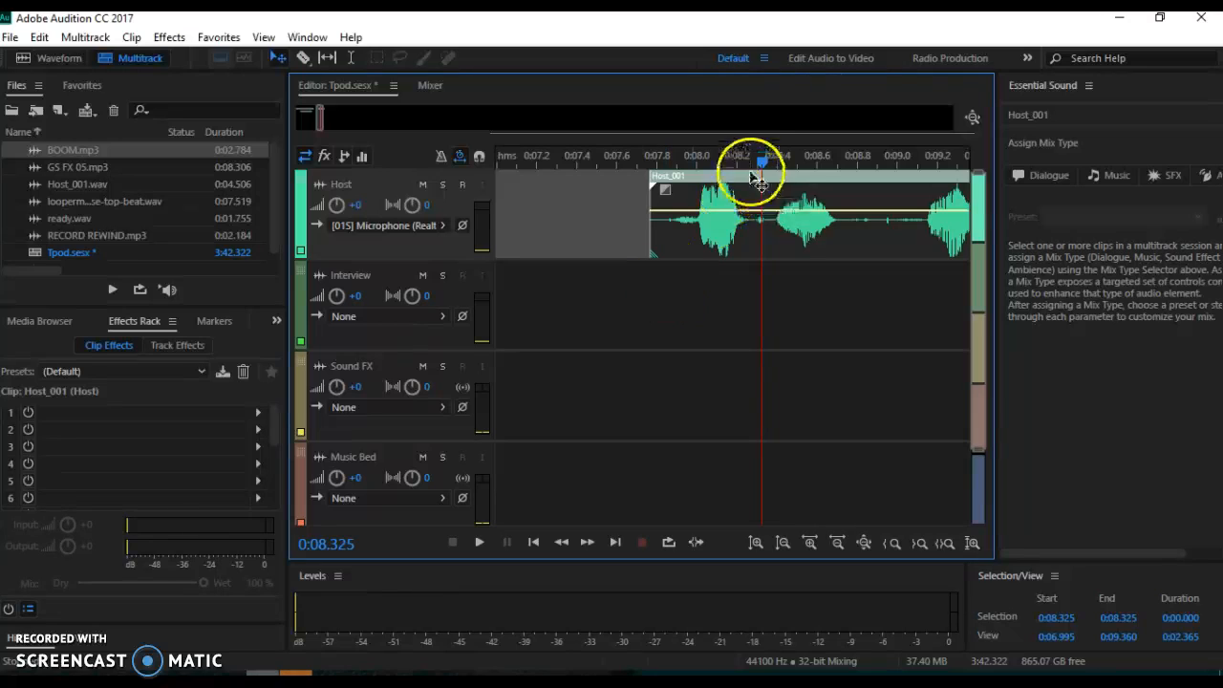
# - Remove the opening of the second Host_001 piece by deleting the time selection 0:07.717 to 0:07.883
pyautogui.moveTo(765, 167); pyautogui.dragTo(694, 210)
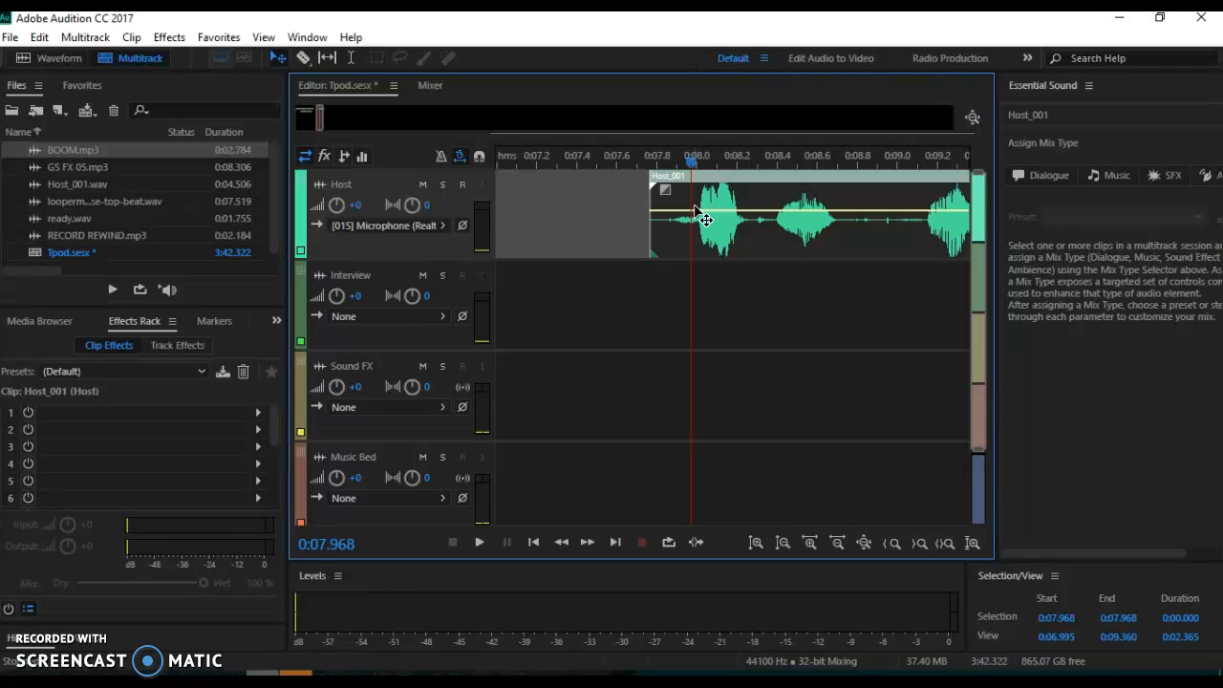
pyautogui.click(359, 60)
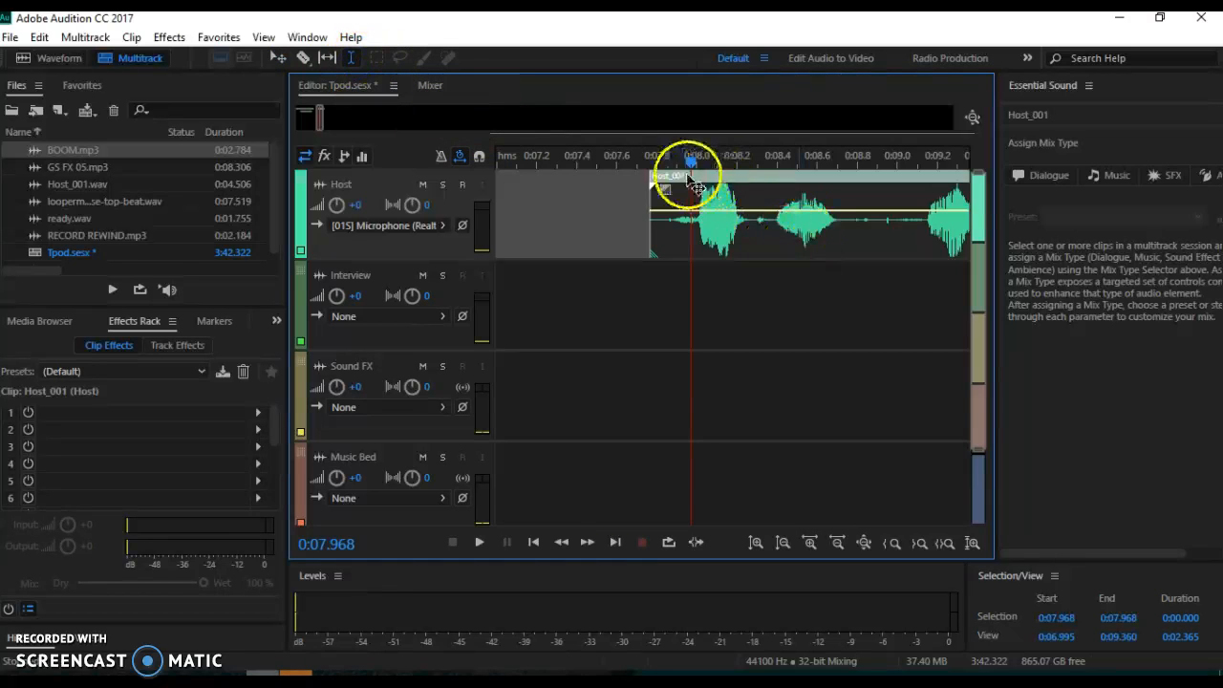
pyautogui.moveTo(690, 170); pyautogui.dragTo(663, 175)
pyautogui.click(679, 222)
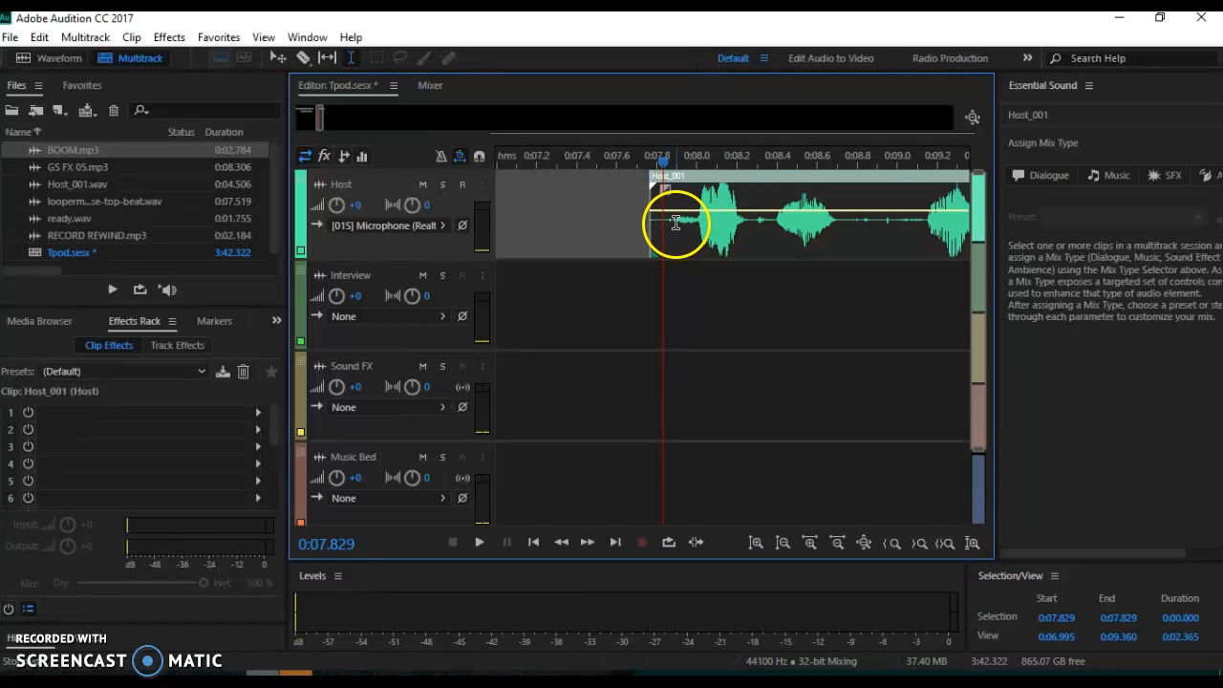
pyautogui.moveTo(674, 223); pyautogui.dragTo(640, 226)
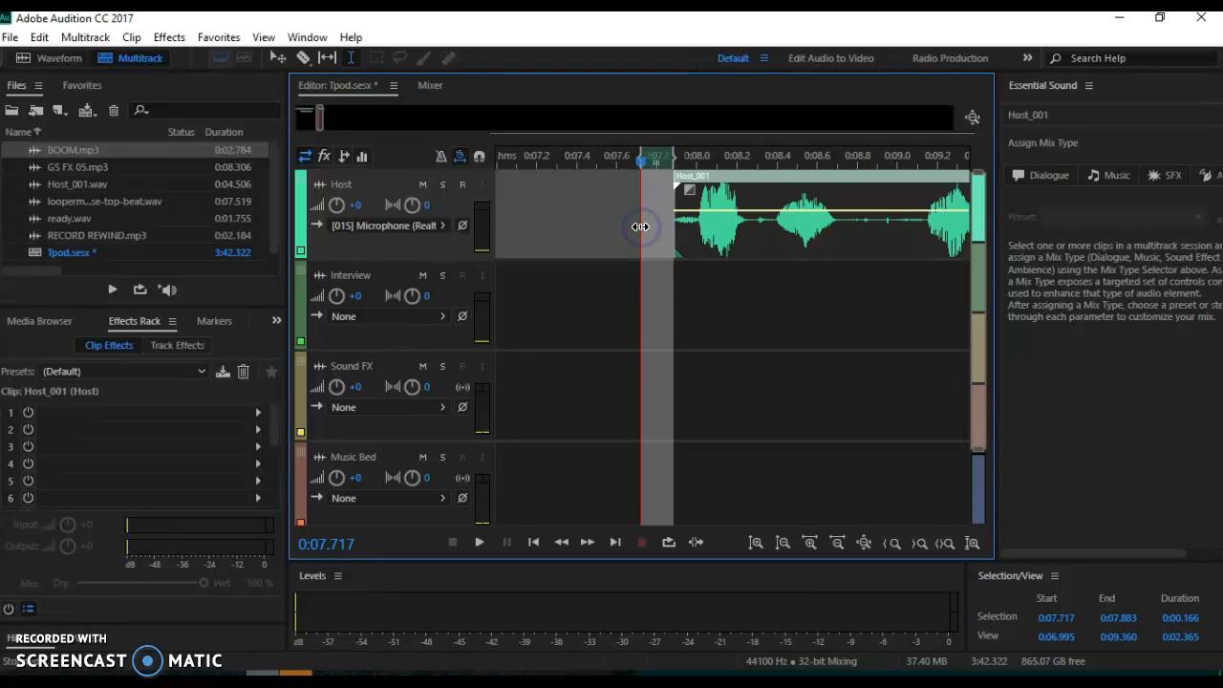
# - Scrub to 0:08.143 in the second Host_001 piece and try to split it around the time selection 0:07.883 to 0:08.143
pyautogui.click(705, 169)
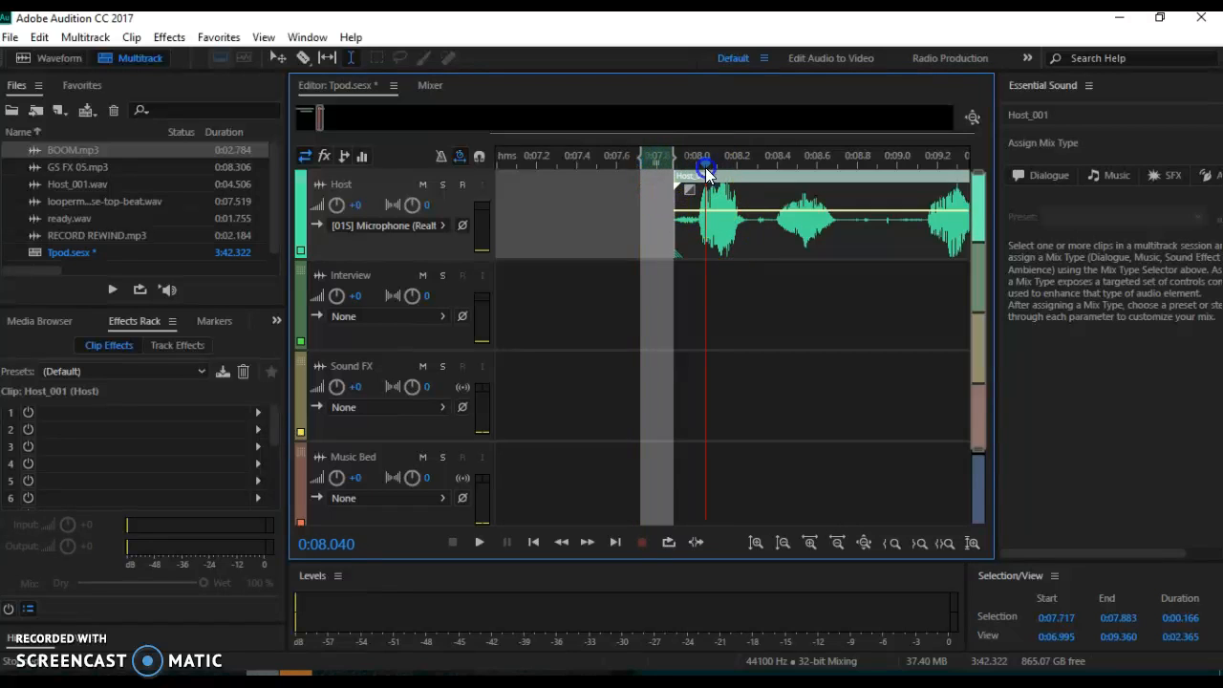
pyautogui.moveTo(704, 162)
pyautogui.mouseDown()
pyautogui.moveTo(682, 164)
pyautogui.moveTo(724, 170)
pyautogui.mouseUp()
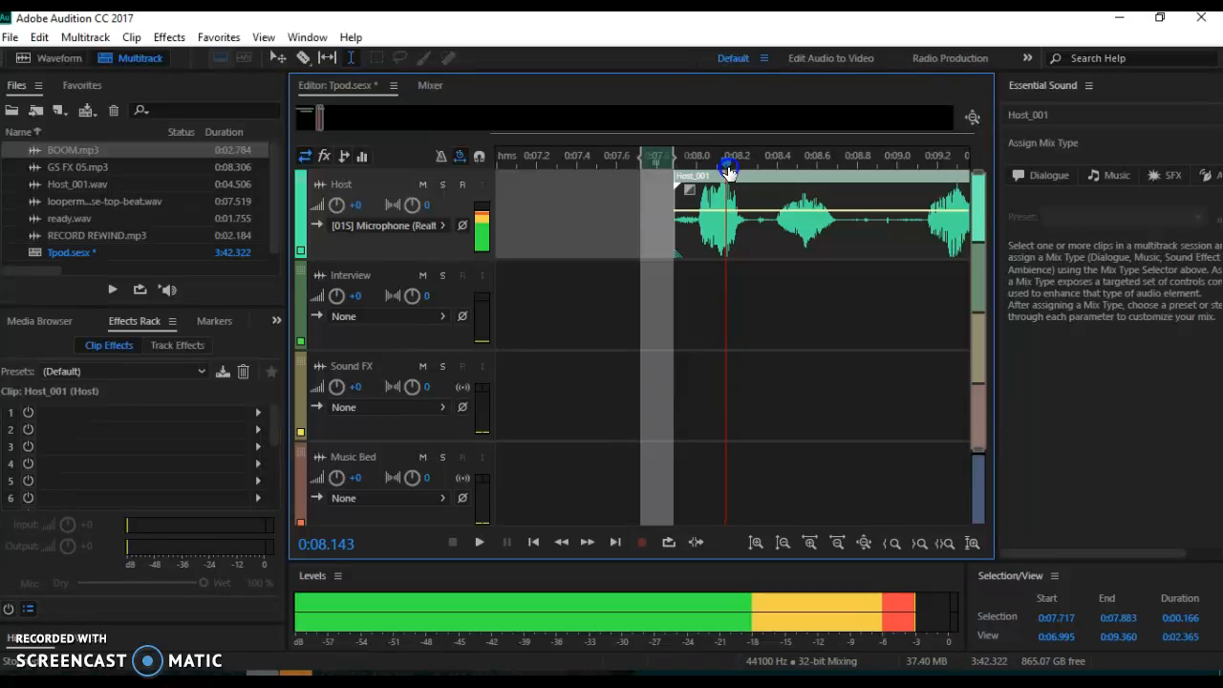
pyautogui.click(724, 215)
pyautogui.moveTo(726, 215); pyautogui.dragTo(673, 219)
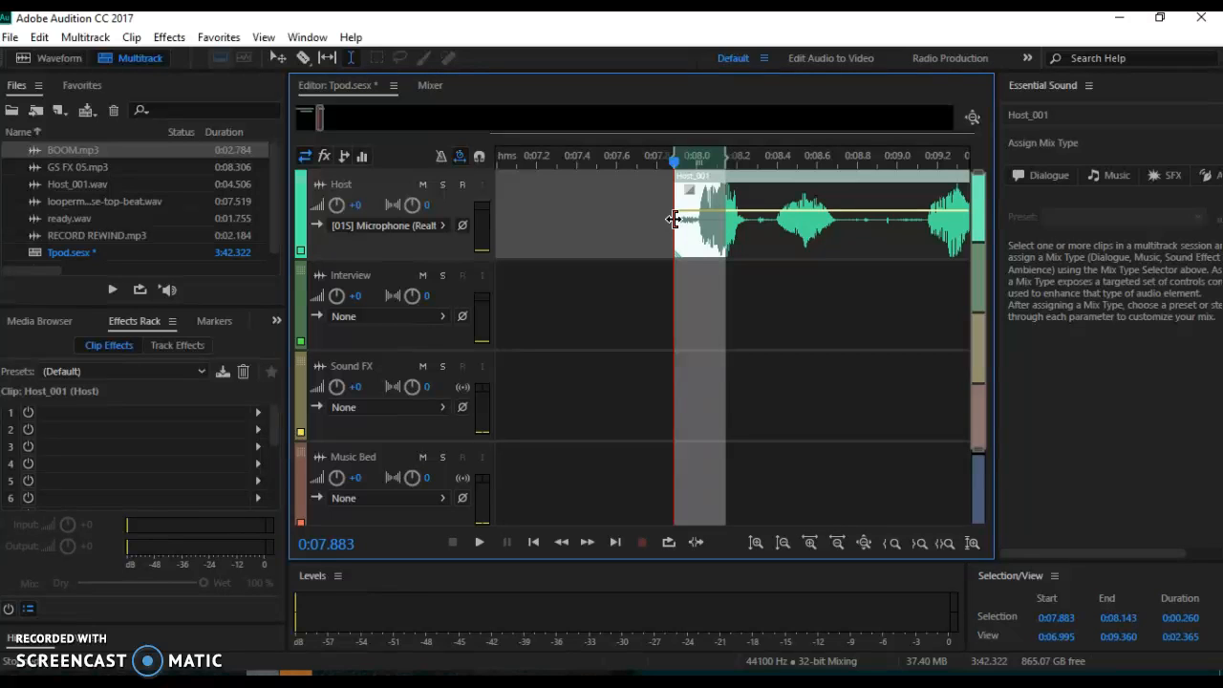
pyautogui.click(662, 192)
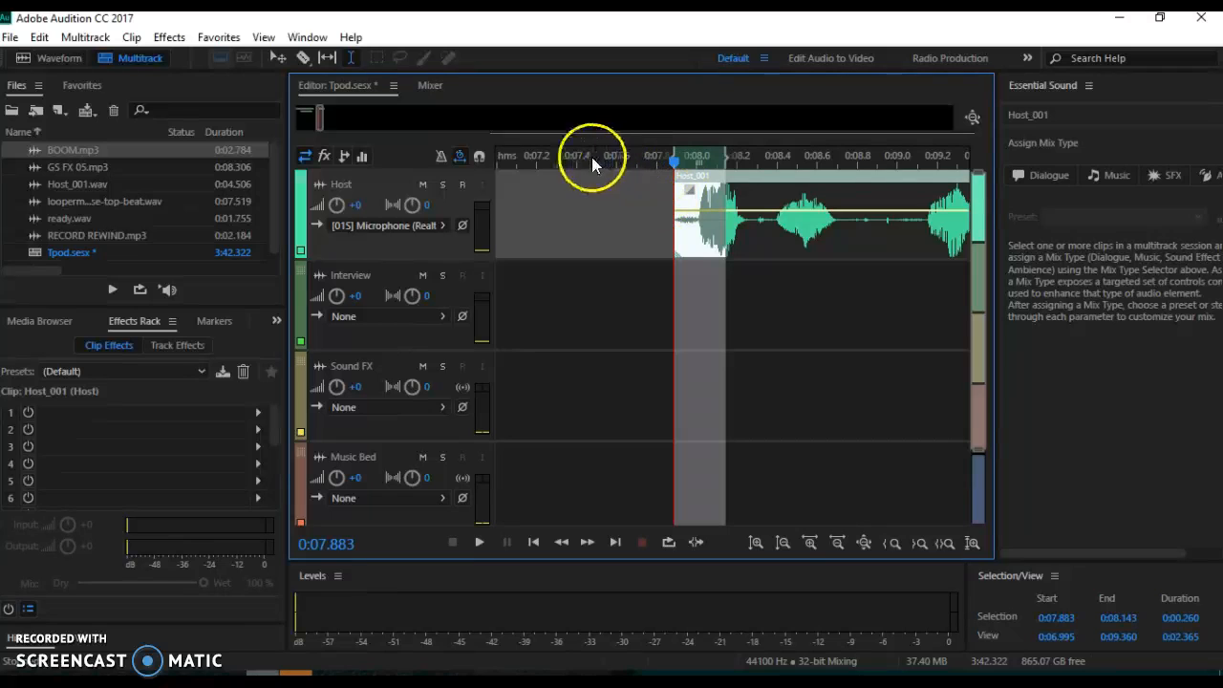
pyautogui.hotkey('ctrl', 'k')
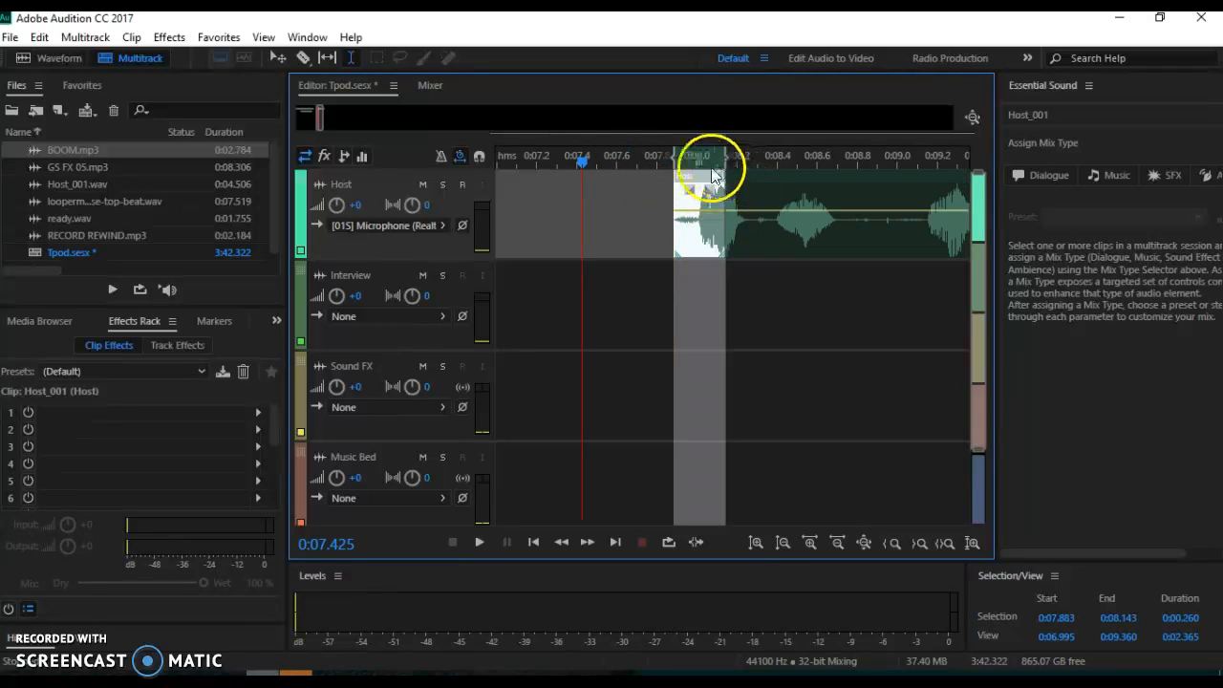
pyautogui.click(664, 207)
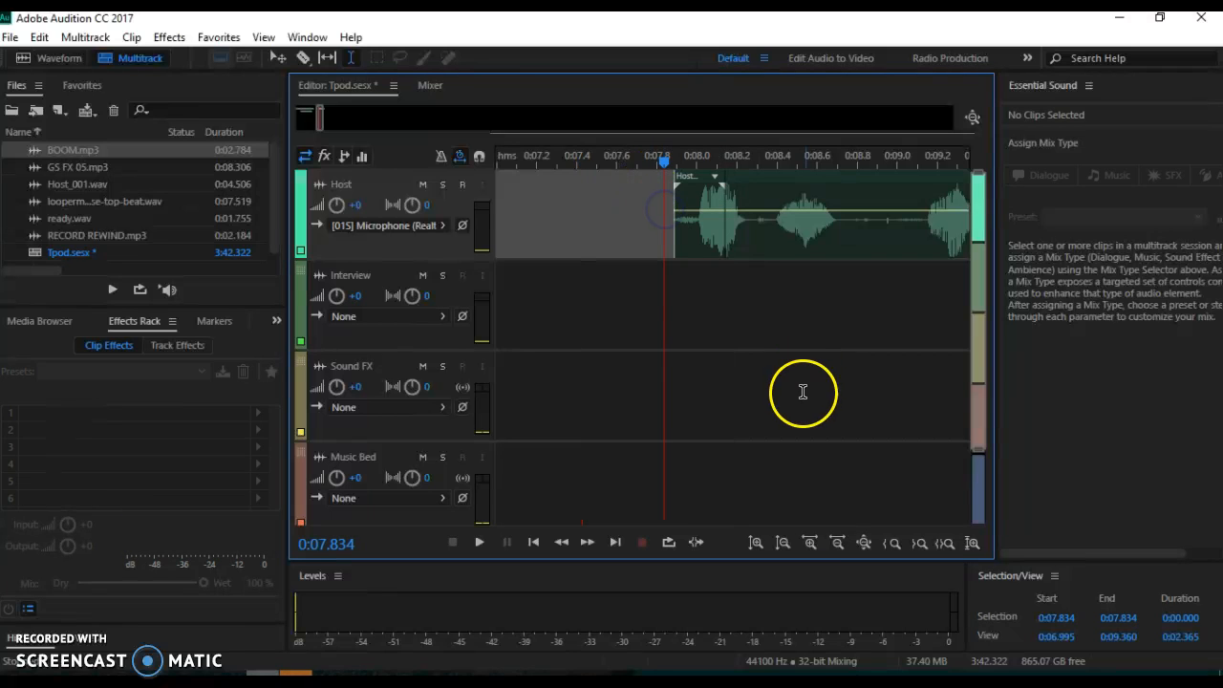
# - Undo the split of the second Host_001 piece and the time selection made for it
pyautogui.hotkey('ctrl', 'z')
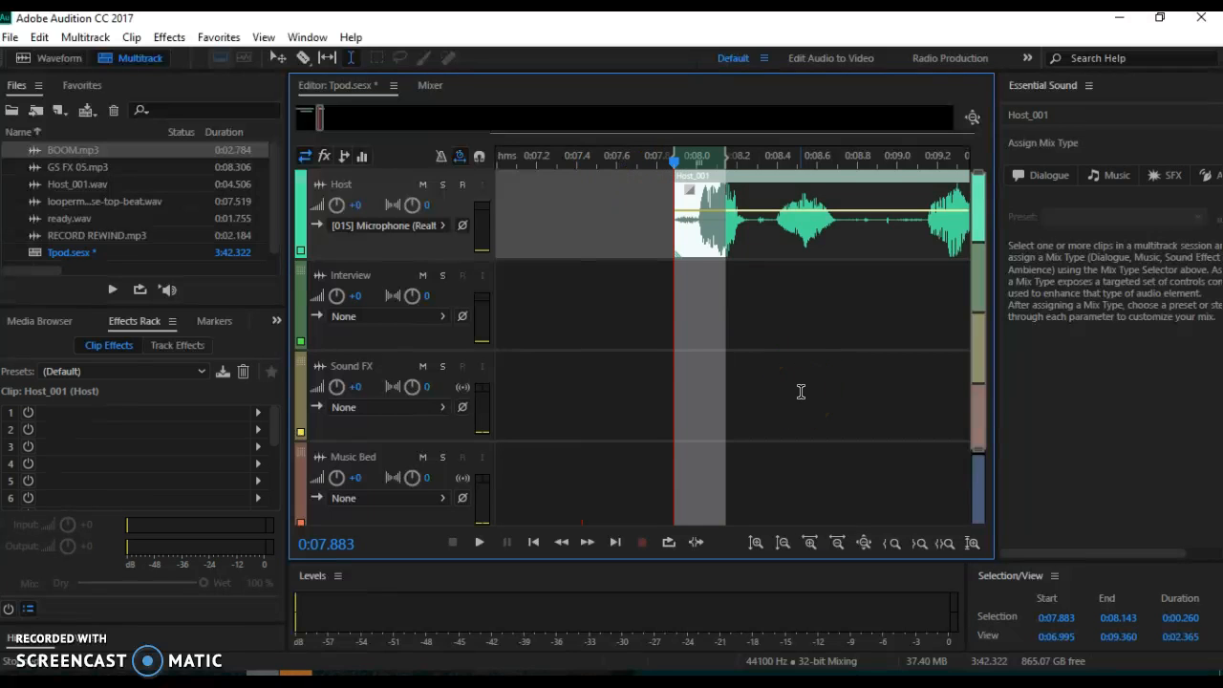
pyautogui.hotkey('ctrl', 'z')
pyautogui.press('Delete')
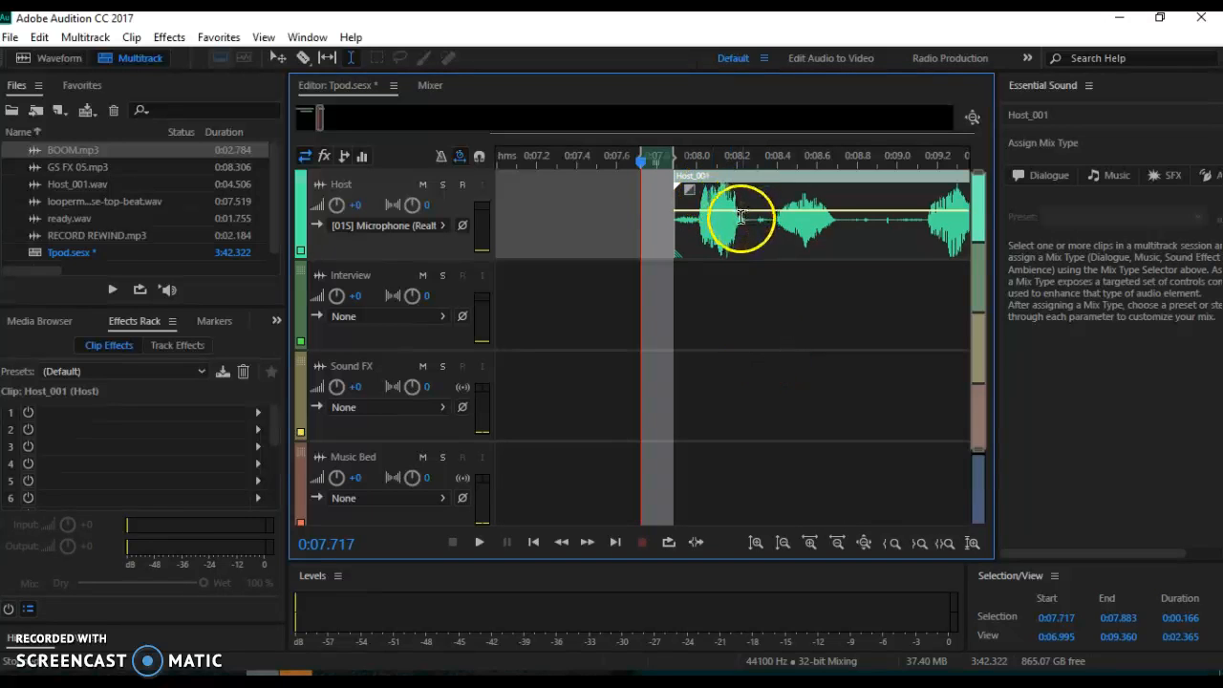
# - Copy the range 0:07.888 to 0:08.125 of the second Host_001 piece and paste it on the Host track at 0:07.255
pyautogui.moveTo(722, 213); pyautogui.dragTo(674, 224)
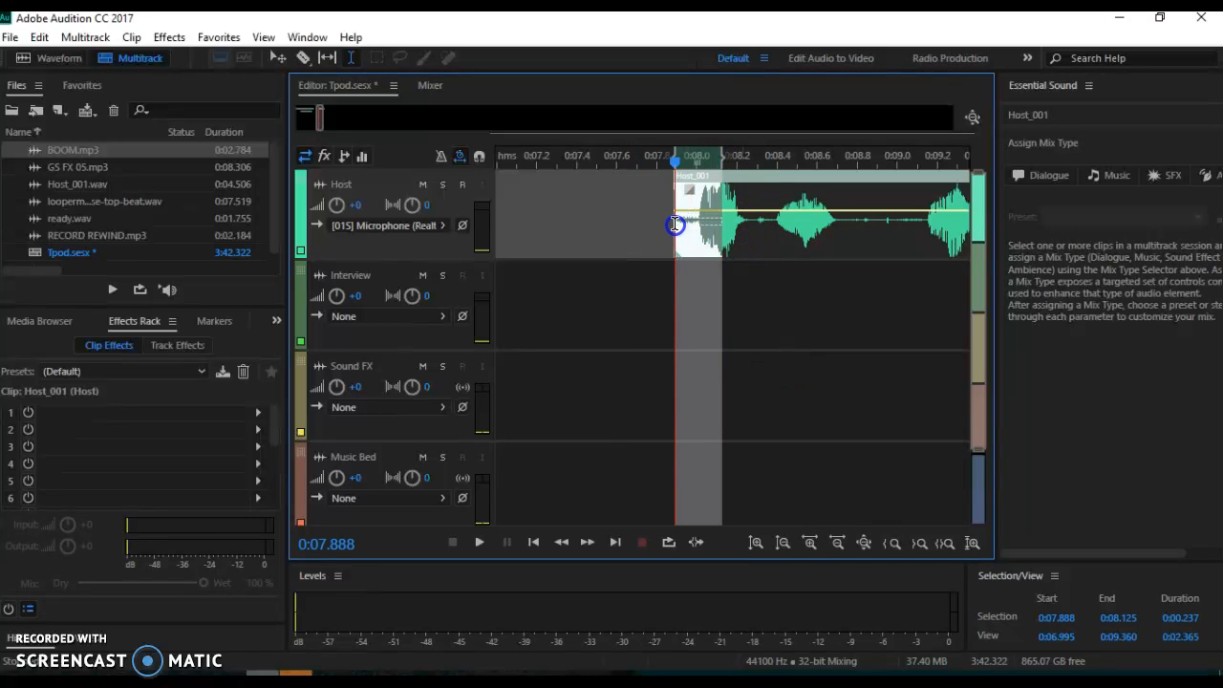
pyautogui.click(591, 184)
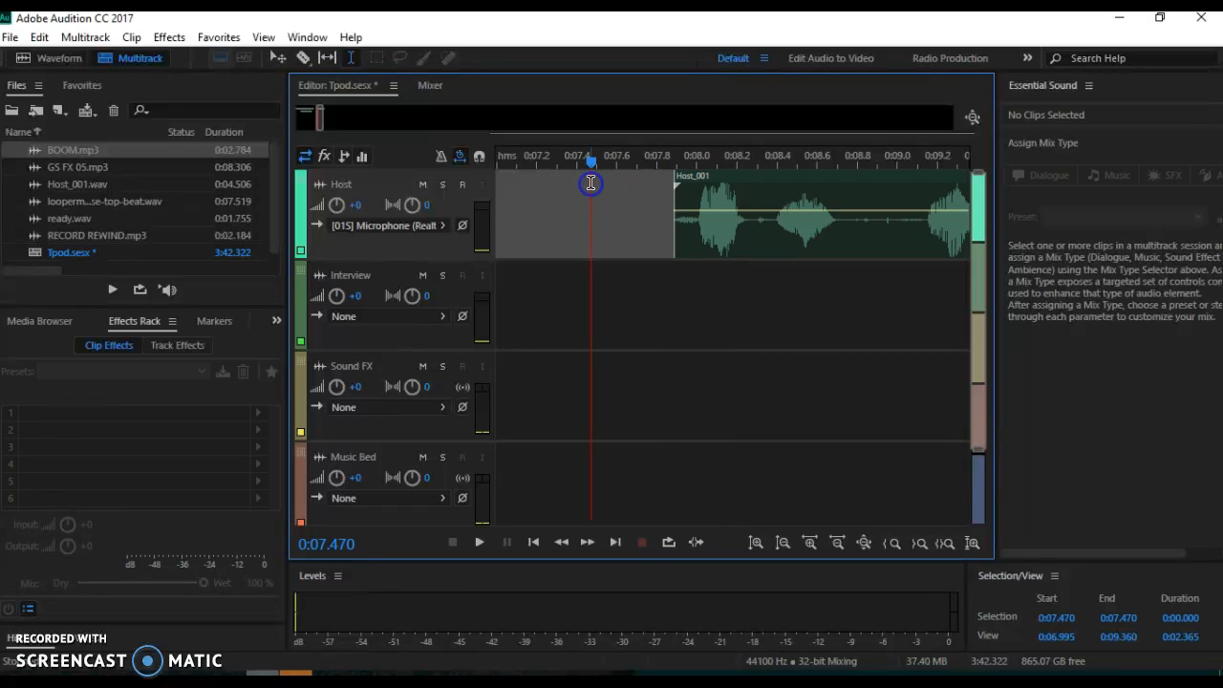
pyautogui.click(547, 178)
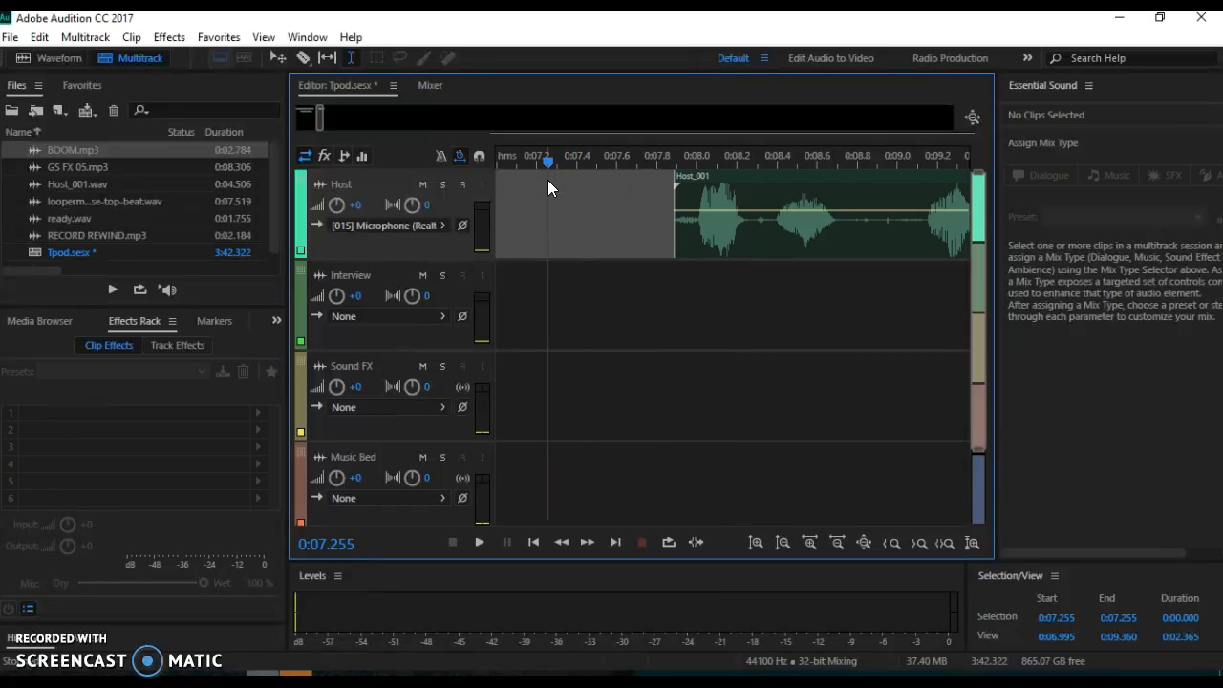
pyautogui.hotkey('ctrl', 'v')
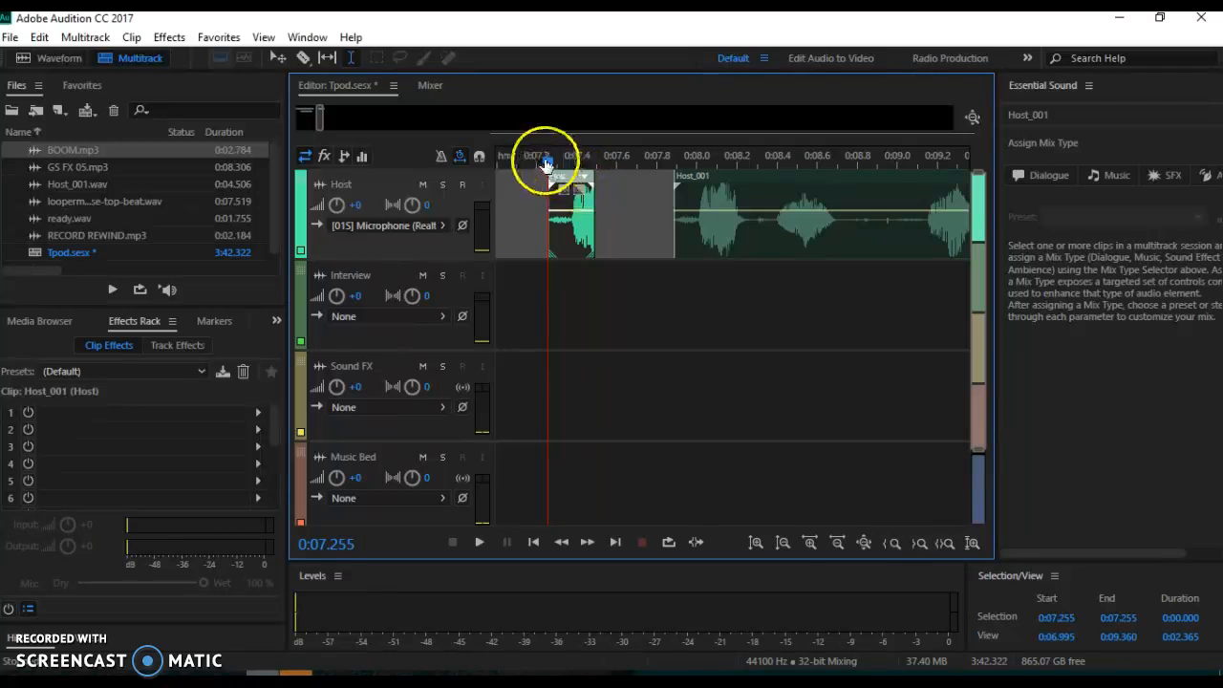
# - Play the Host track from 0:07.201 through the pasted fragment and the long Host_001 piece
pyautogui.moveTo(545, 164); pyautogui.dragTo(537, 165)
pyautogui.press('space')
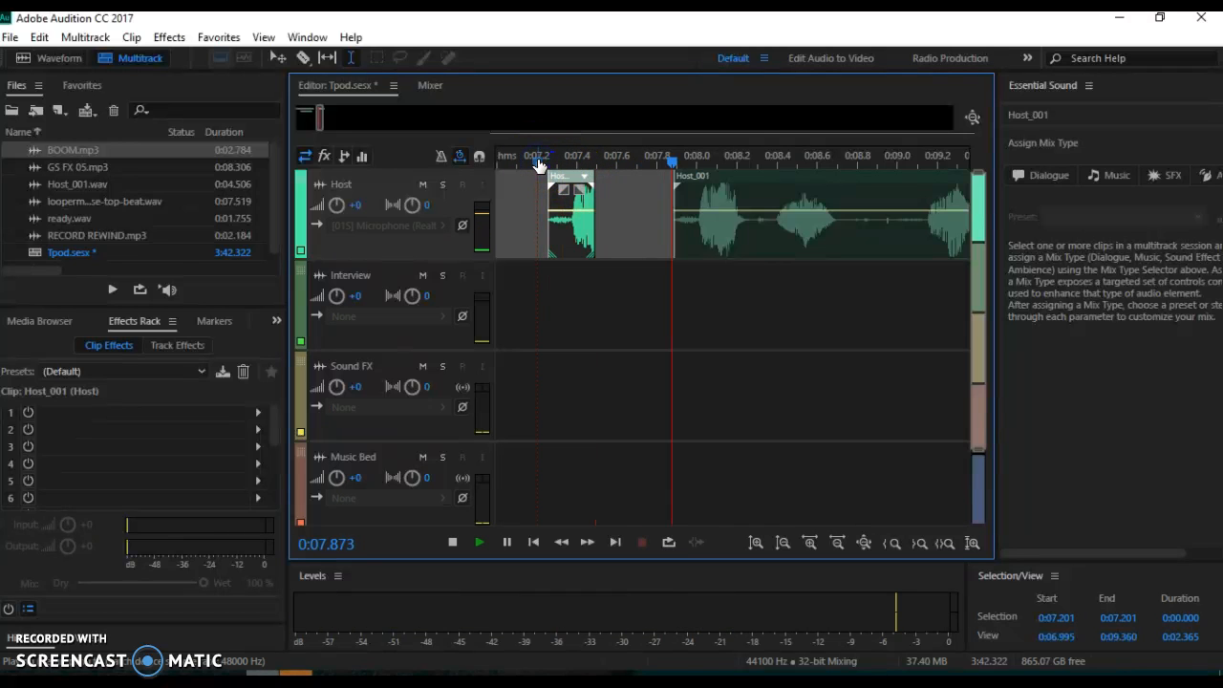
pyautogui.click(775, 160)
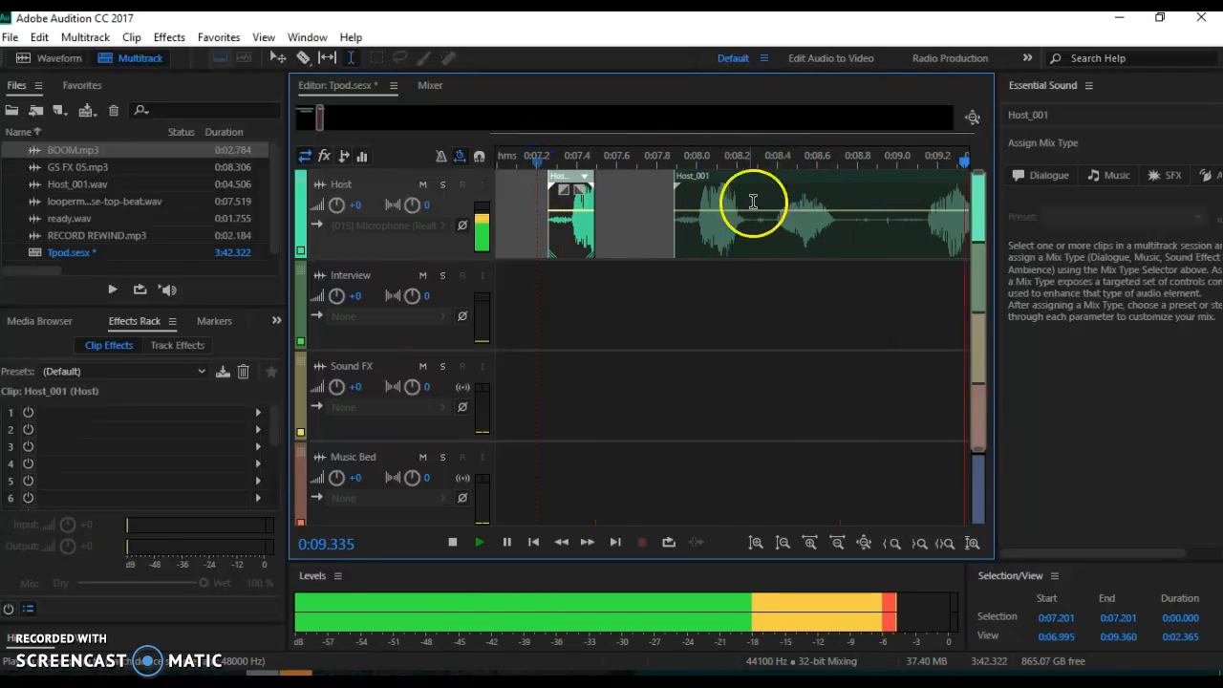
pyautogui.press('space')
# - Move the pasted Host_001 fragment to start at about 0:06.92 and place a second copy directly after it
pyautogui.moveTo(682, 450); pyautogui.dragTo(562, 508)
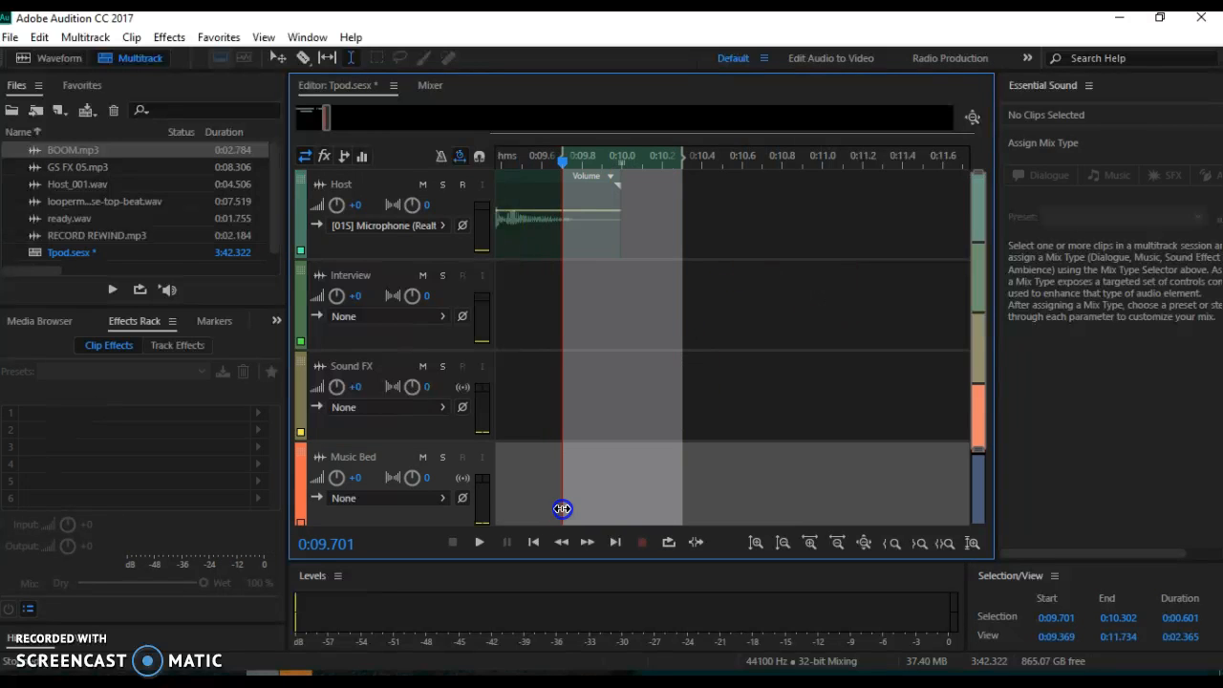
pyautogui.click(540, 540)
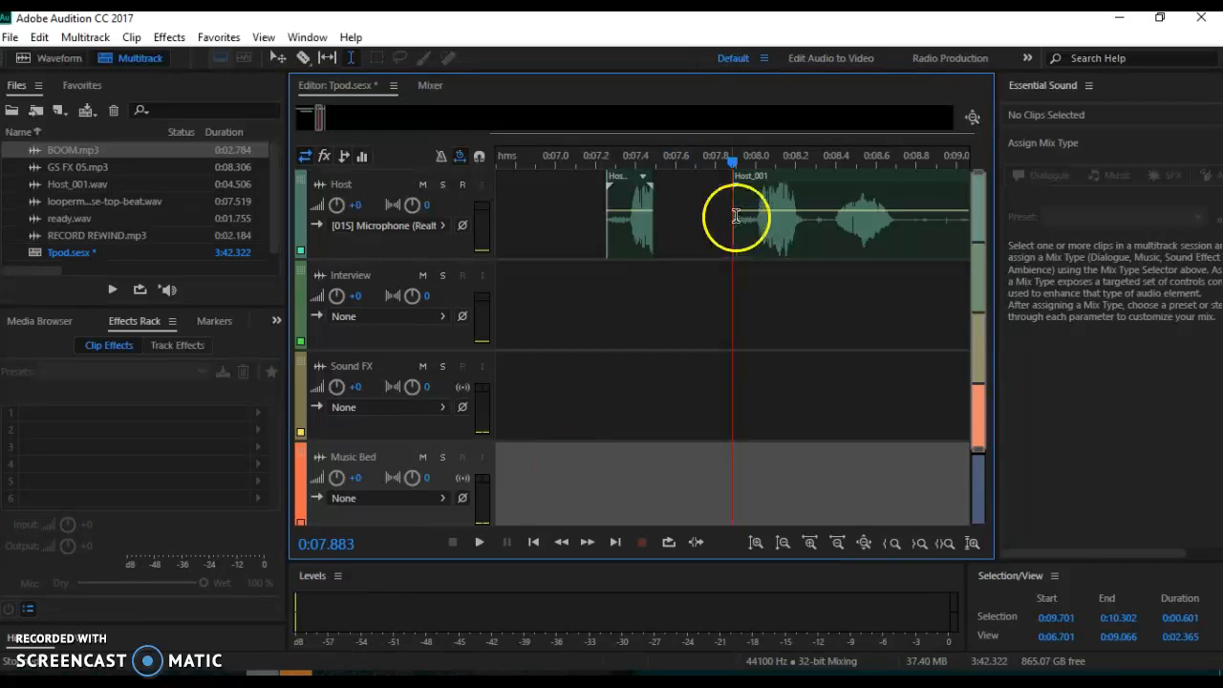
pyautogui.click(673, 127)
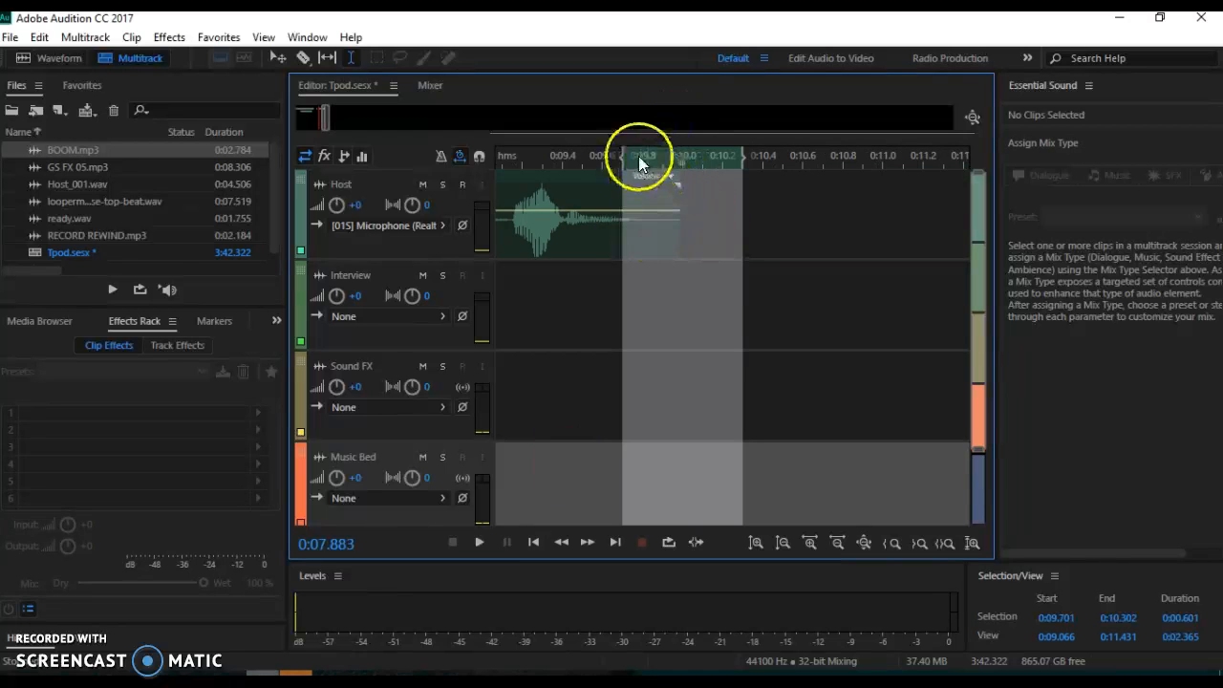
pyautogui.click(589, 194)
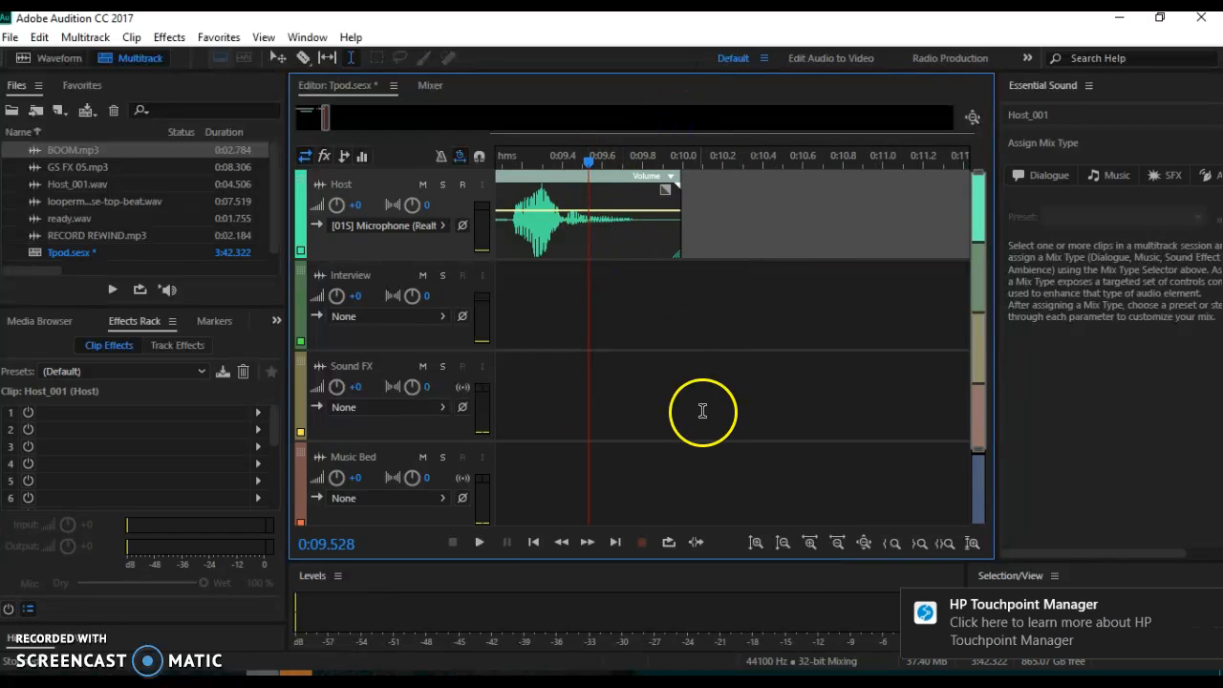
pyautogui.click(532, 542)
pyautogui.click(620, 180)
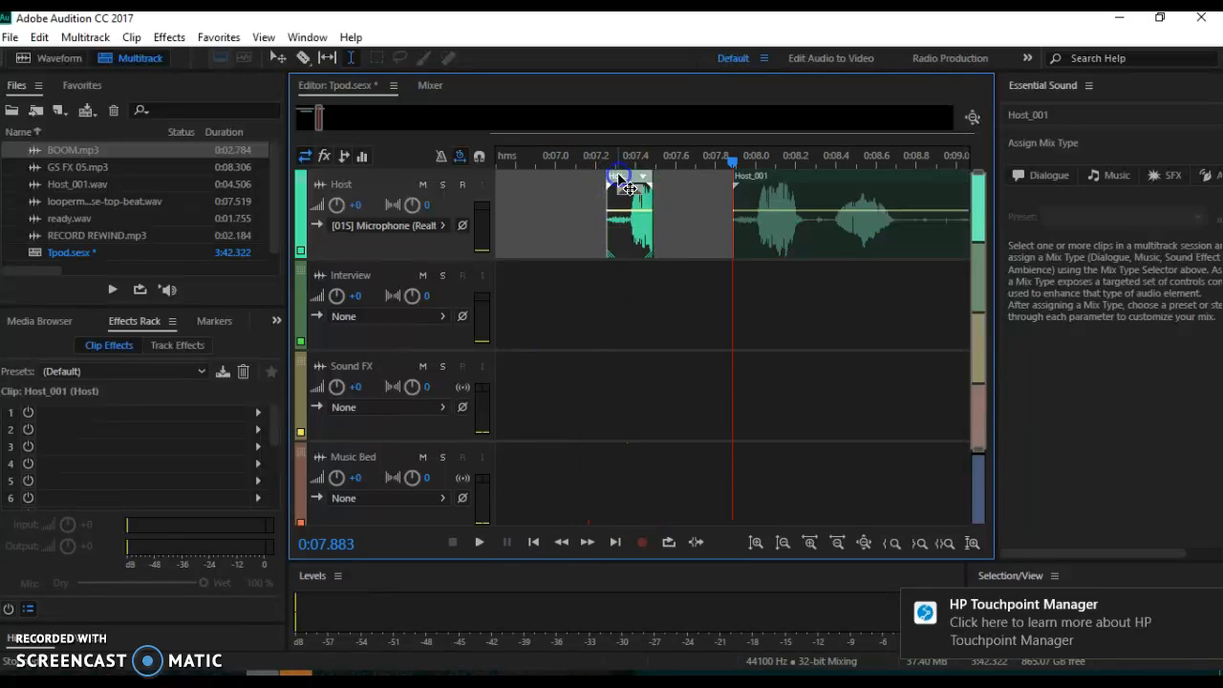
pyautogui.moveTo(628, 187); pyautogui.dragTo(571, 188)
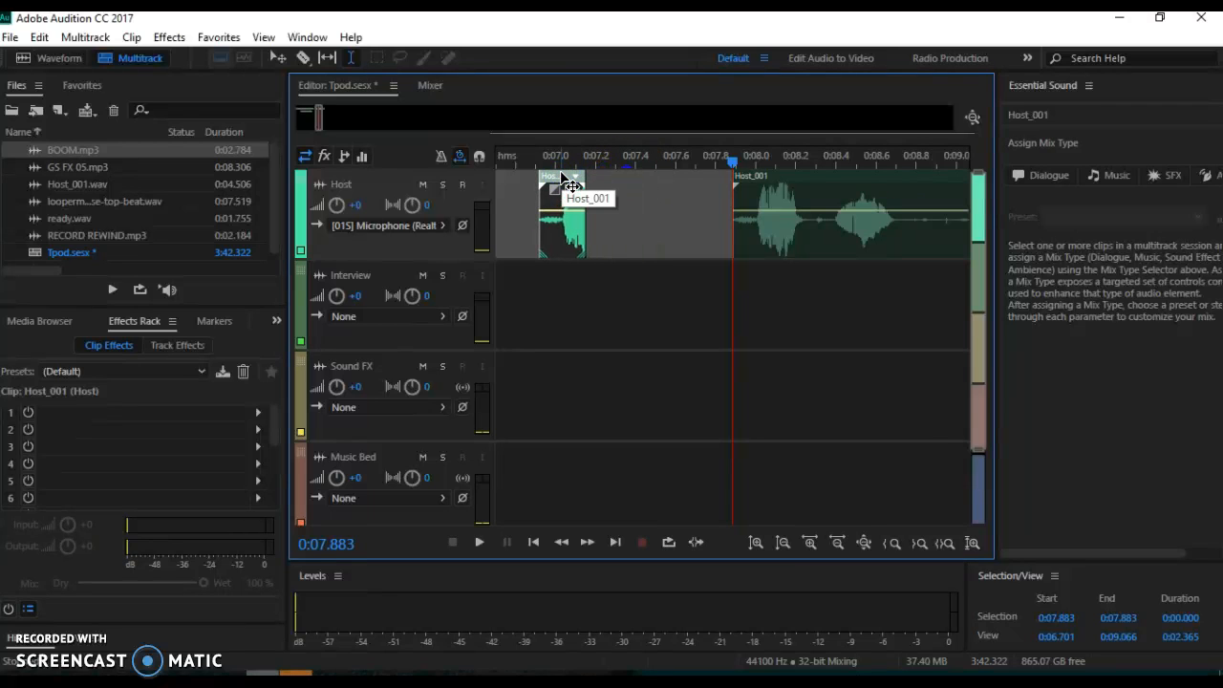
pyautogui.moveTo(543, 177); pyautogui.dragTo(596, 185)
# - Play the two repeated Host_001 fragments from 0:06.876 into the start of the long piece
pyautogui.moveTo(729, 168); pyautogui.dragTo(531, 150)
pyautogui.press('space')
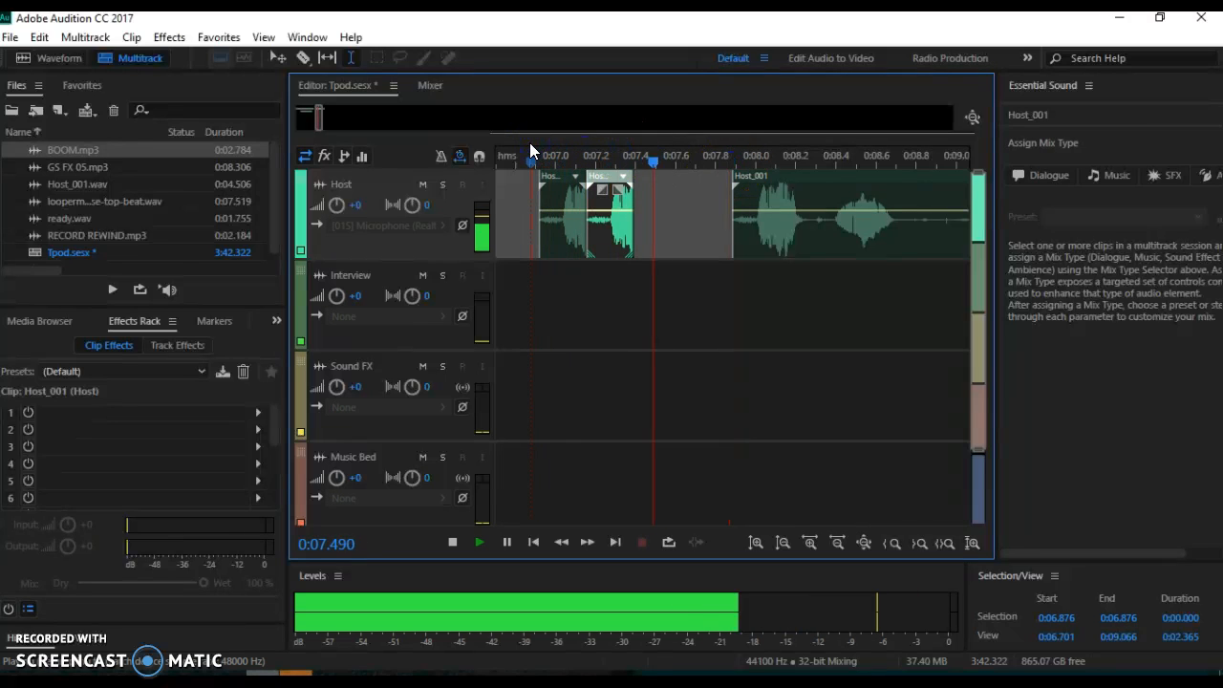
pyautogui.press('space')
# - Place a third copy of the Host_001 fragment directly after the second, starting at about 0:07.39
pyautogui.click(630, 181)
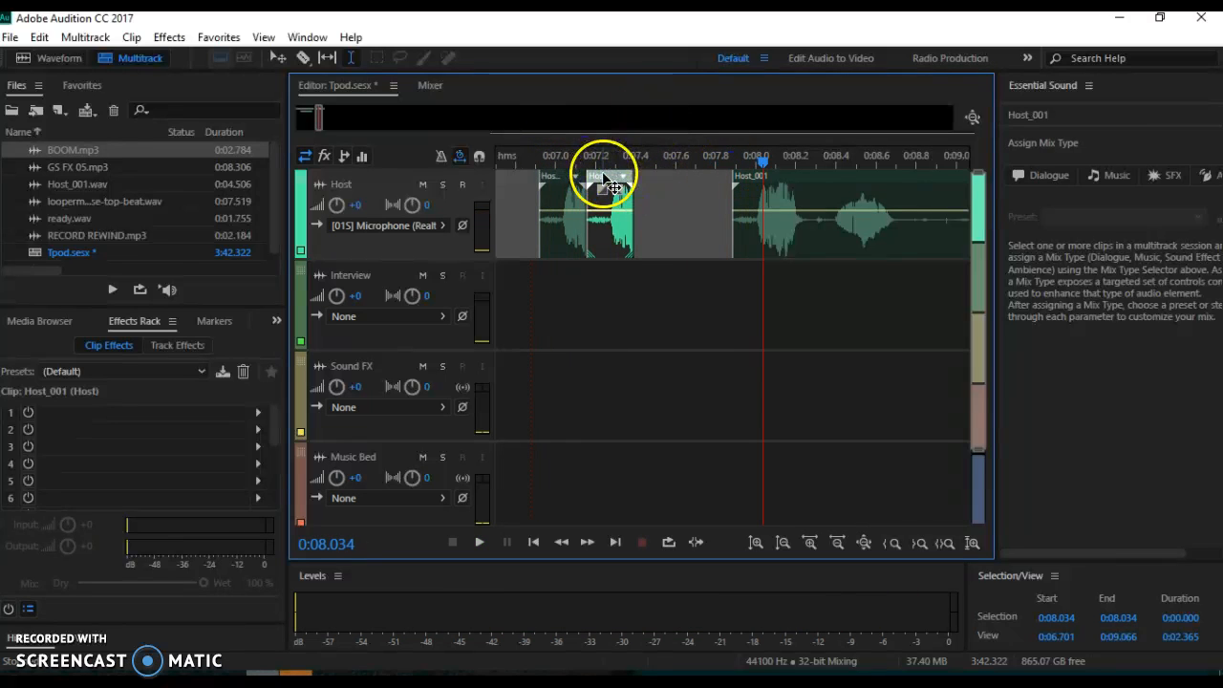
pyautogui.click(606, 184)
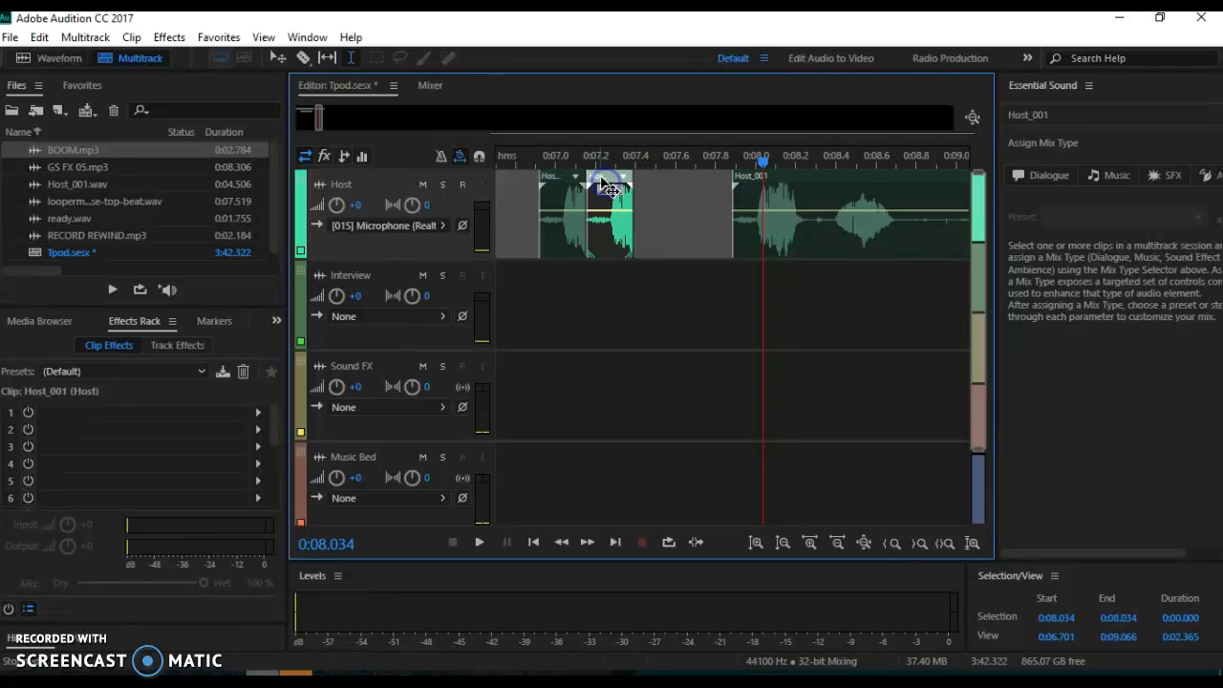
pyautogui.moveTo(601, 179); pyautogui.dragTo(646, 184)
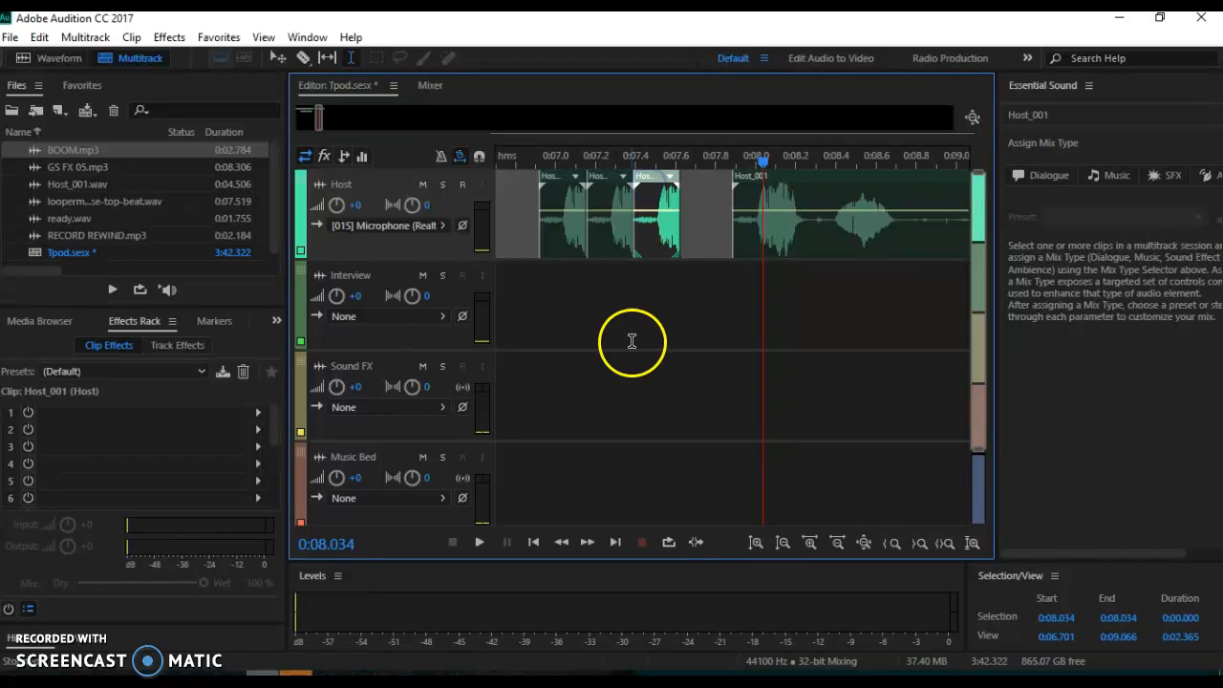
# - Ripple delete the gap between the third fragment and the long Host_001 piece on the Host track
pyautogui.click(632, 341)
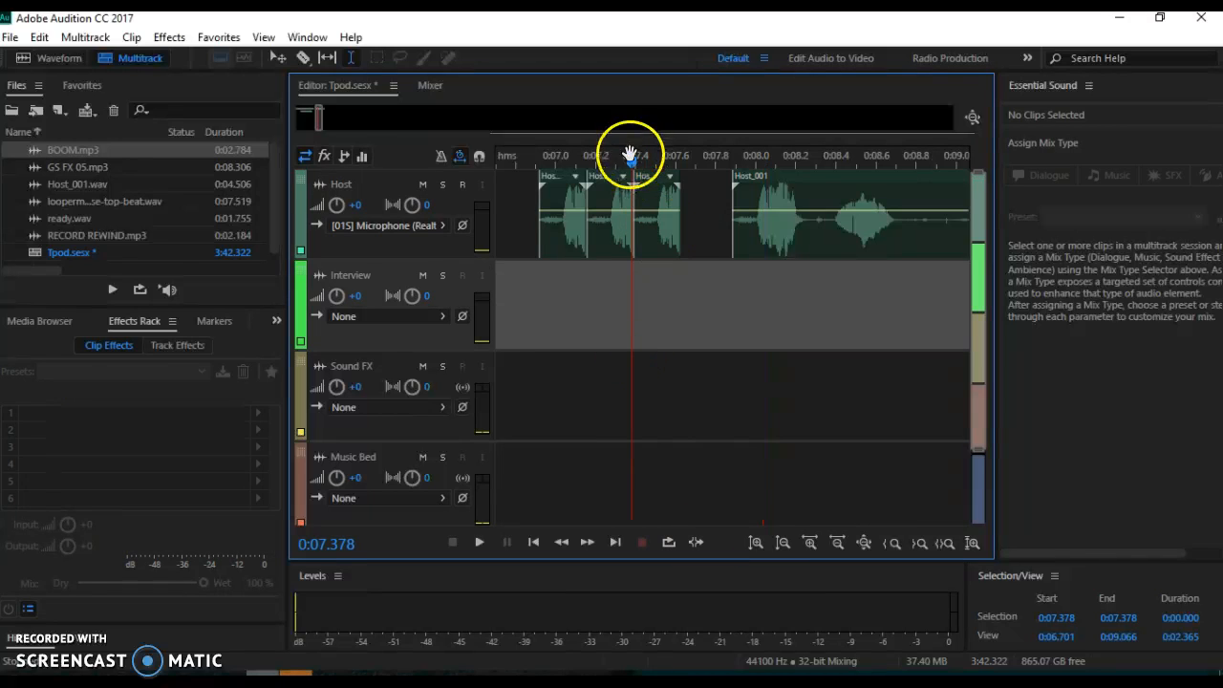
pyautogui.moveTo(630, 159); pyautogui.dragTo(536, 161)
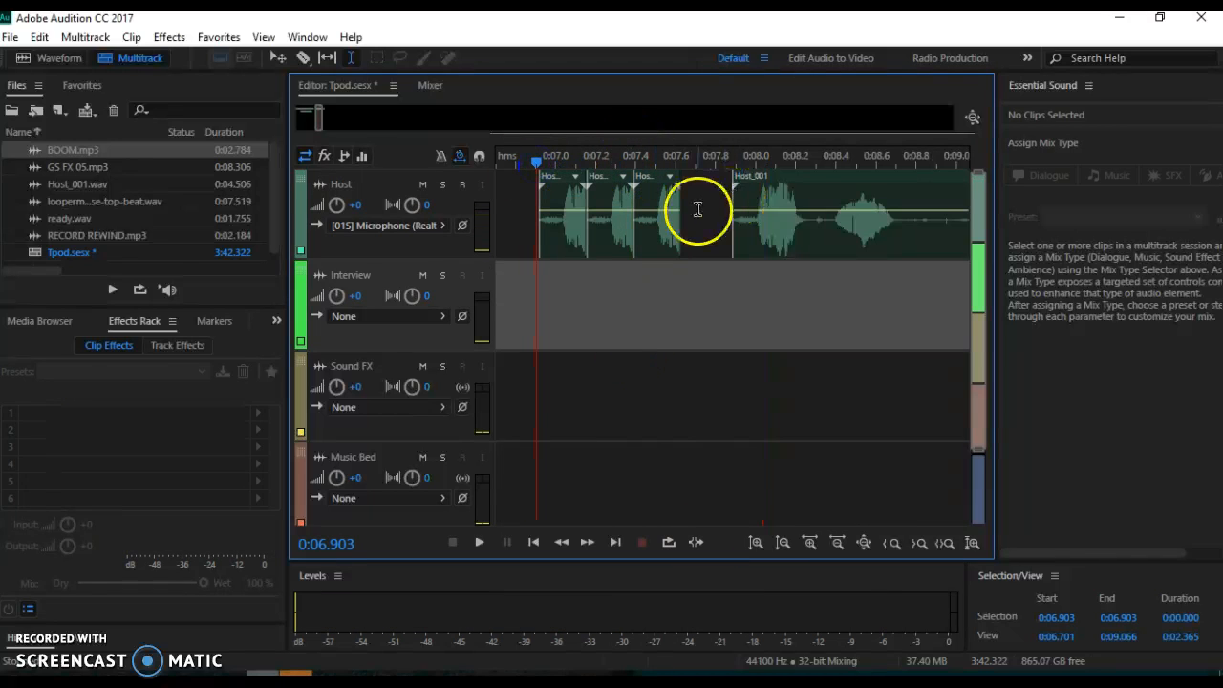
pyautogui.rightClick(697, 209)
pyautogui.moveTo(715, 241)
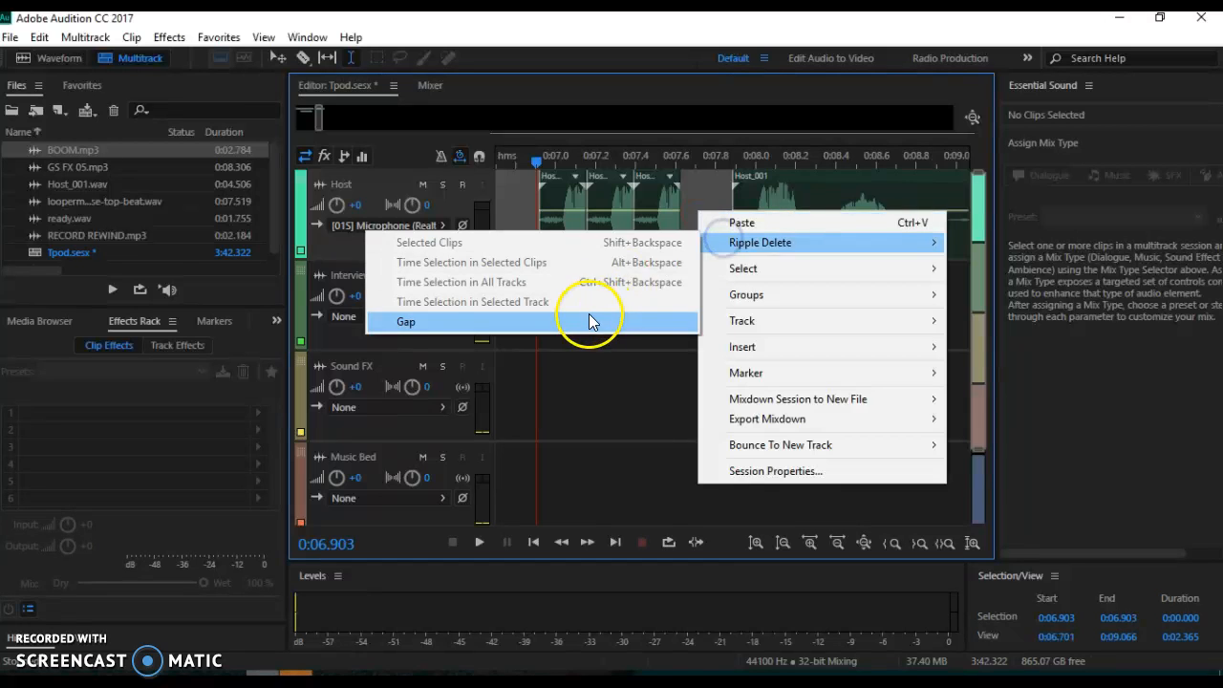
pyautogui.click(589, 321)
# - Play the joined Host_001 fragments and the long piece from 0:06.763 to about 0:09.33
pyautogui.moveTo(535, 167); pyautogui.dragTo(511, 165)
pyautogui.press('space')
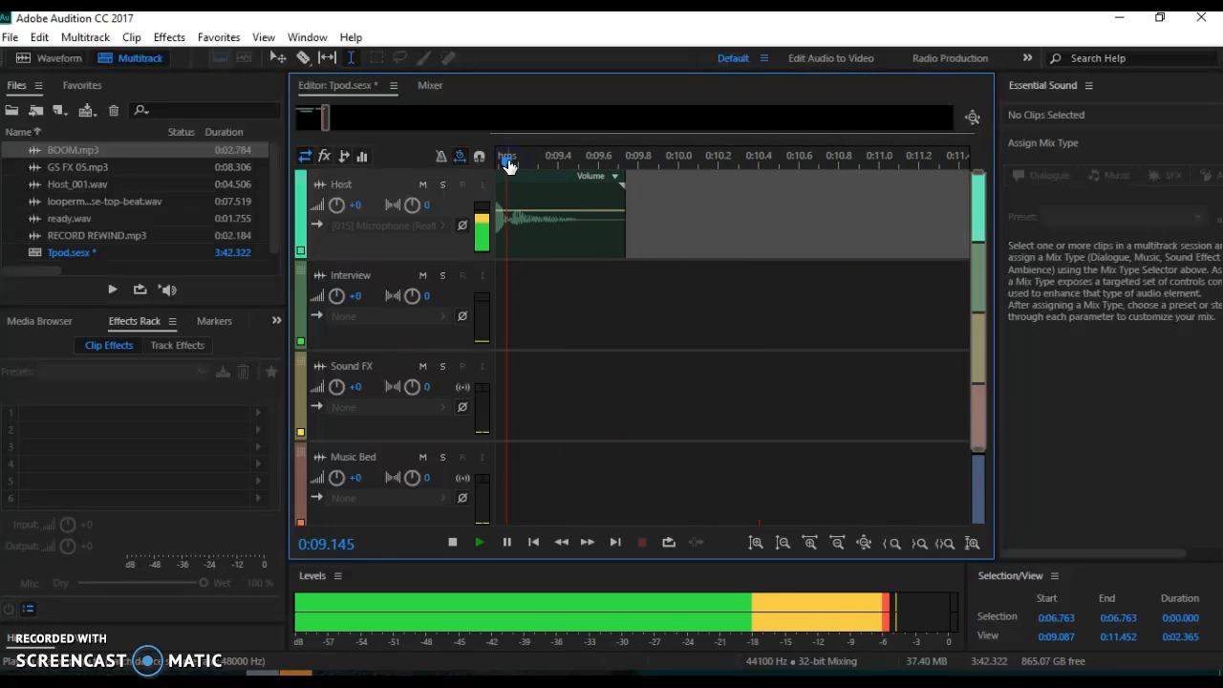
pyautogui.press('space')
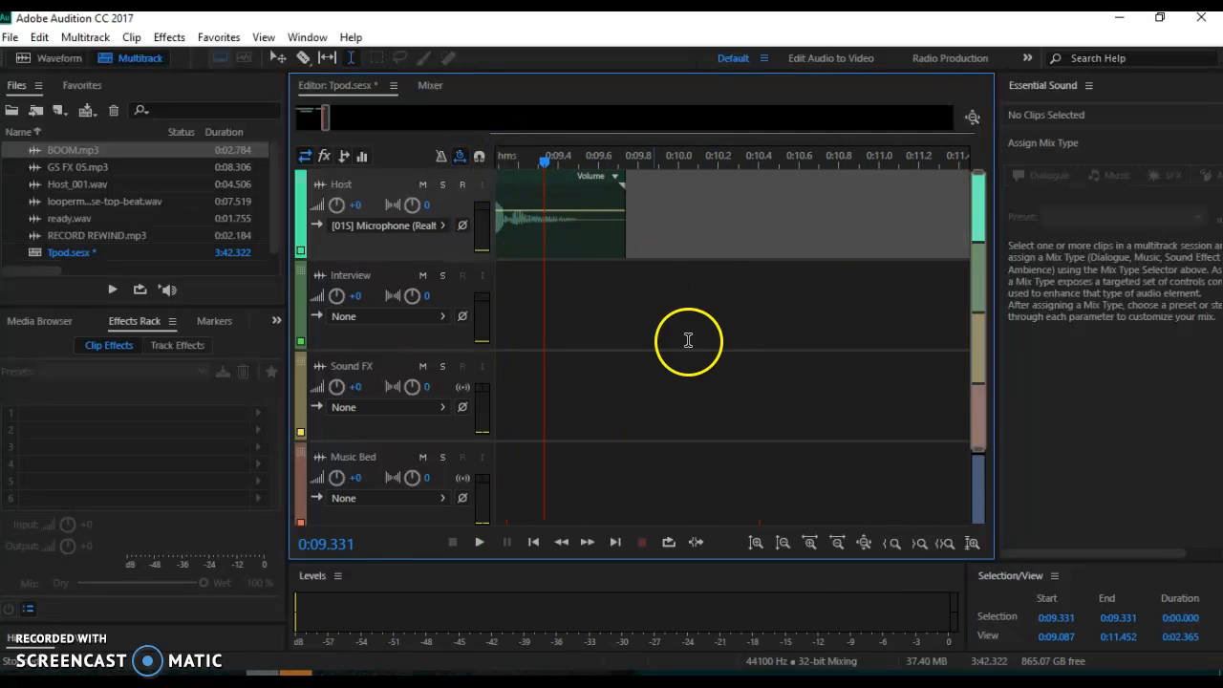
# - Delete the quiet openings of the three Host_001 fragments and the long piece, including 0:06.911–0:07.027, 0:07.171–0:07.265 and 0:07.633–0:07.736
pyautogui.moveTo(544, 166); pyautogui.dragTo(659, 178)
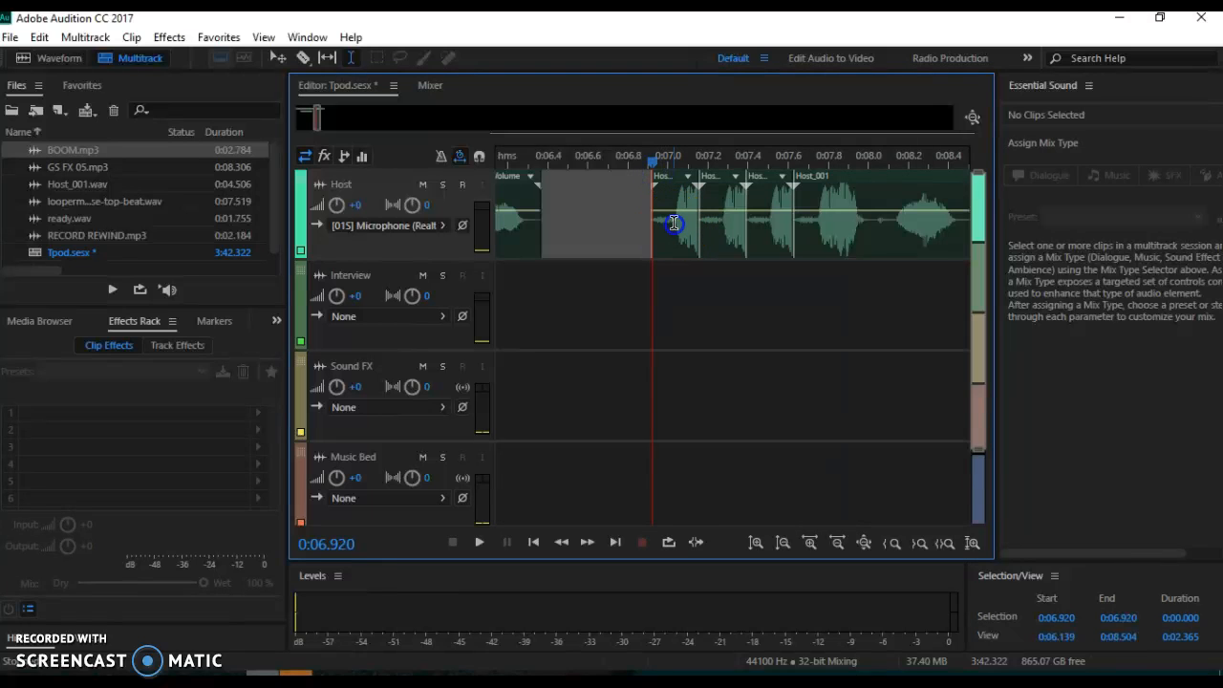
pyautogui.moveTo(674, 224); pyautogui.dragTo(649, 226)
pyautogui.press('Delete')
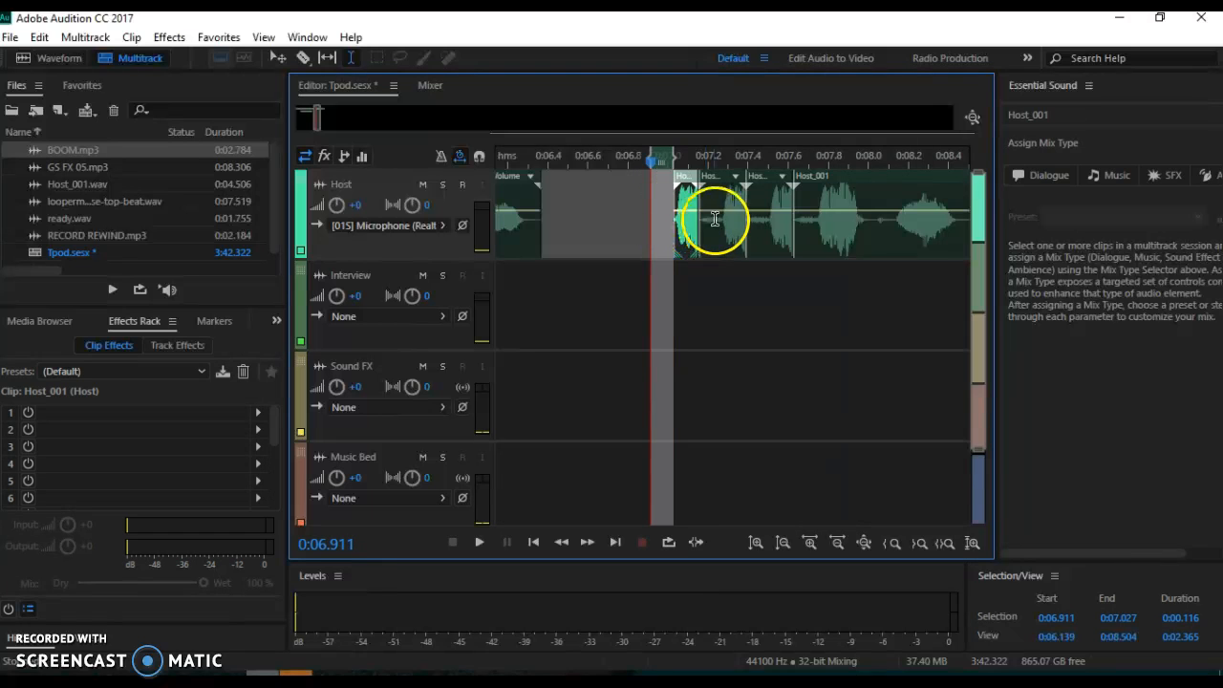
pyautogui.moveTo(721, 222); pyautogui.dragTo(702, 226)
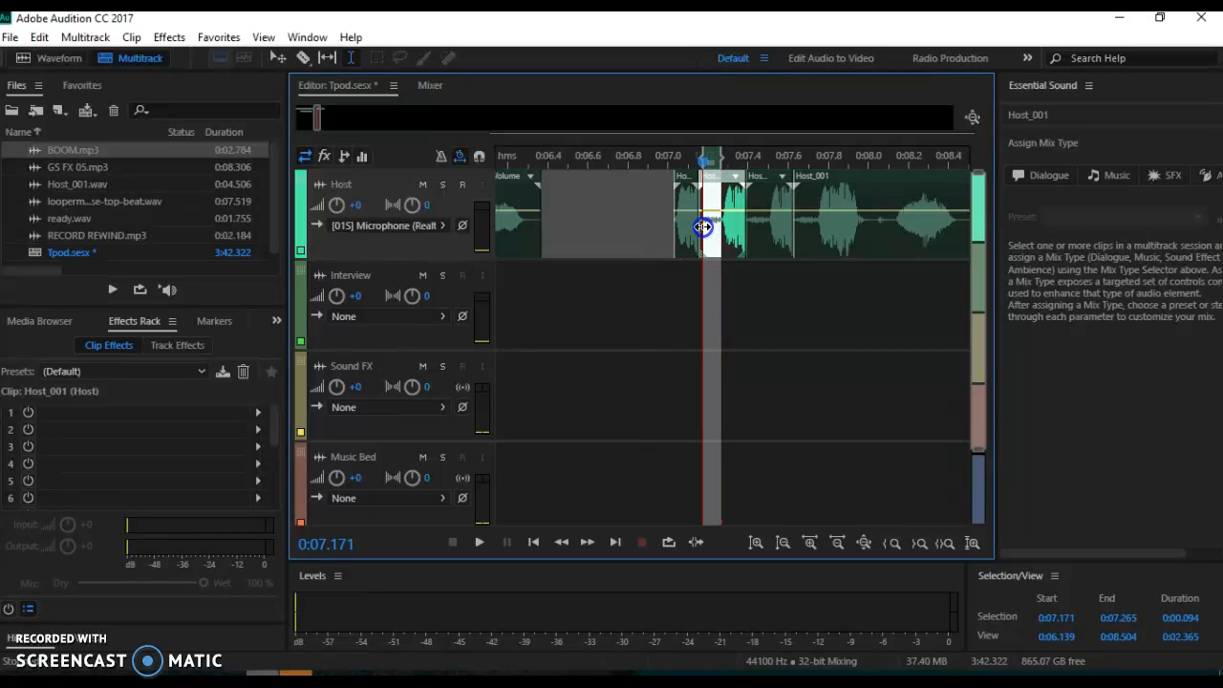
pyautogui.press('Delete')
pyautogui.moveTo(766, 224); pyautogui.dragTo(799, 219)
pyautogui.click(818, 219)
# - Ripple delete the three small gaps between the Host_001 fragments and before the long Host_001 piece on the Host track
pyautogui.click(707, 212)
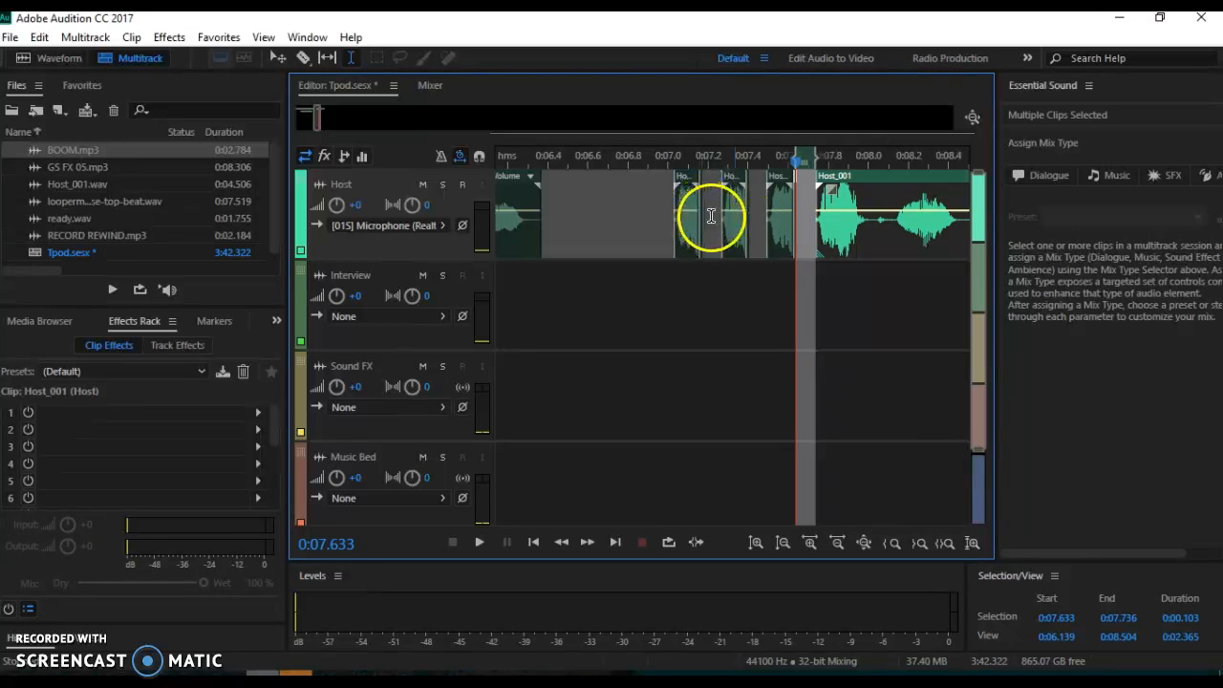
pyautogui.rightClick(711, 222)
pyautogui.click(732, 249)
pyautogui.click(622, 333)
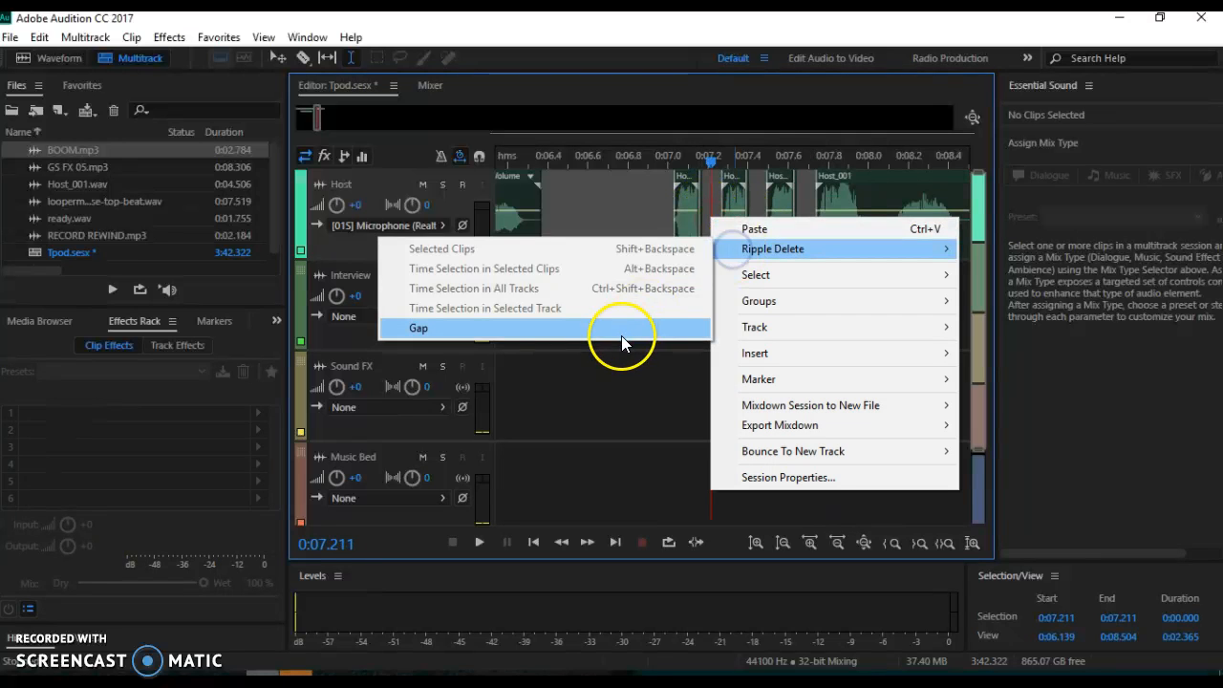
pyautogui.click(732, 219)
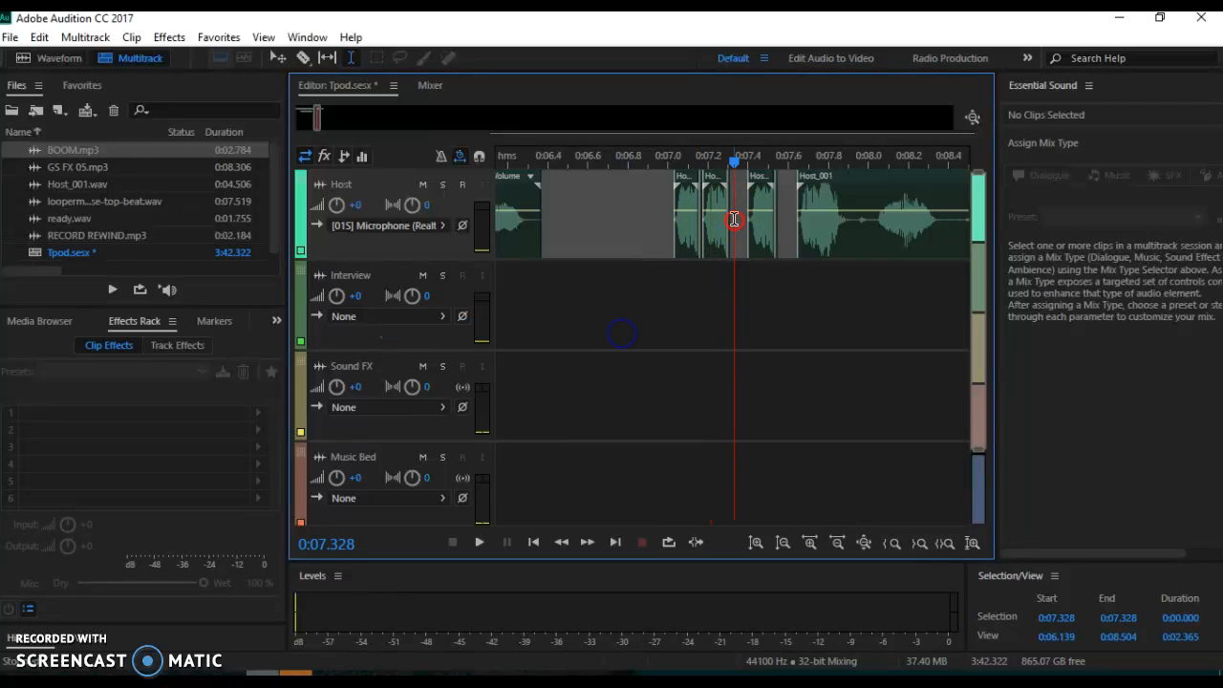
pyautogui.rightClick(733, 223)
pyautogui.click(745, 259)
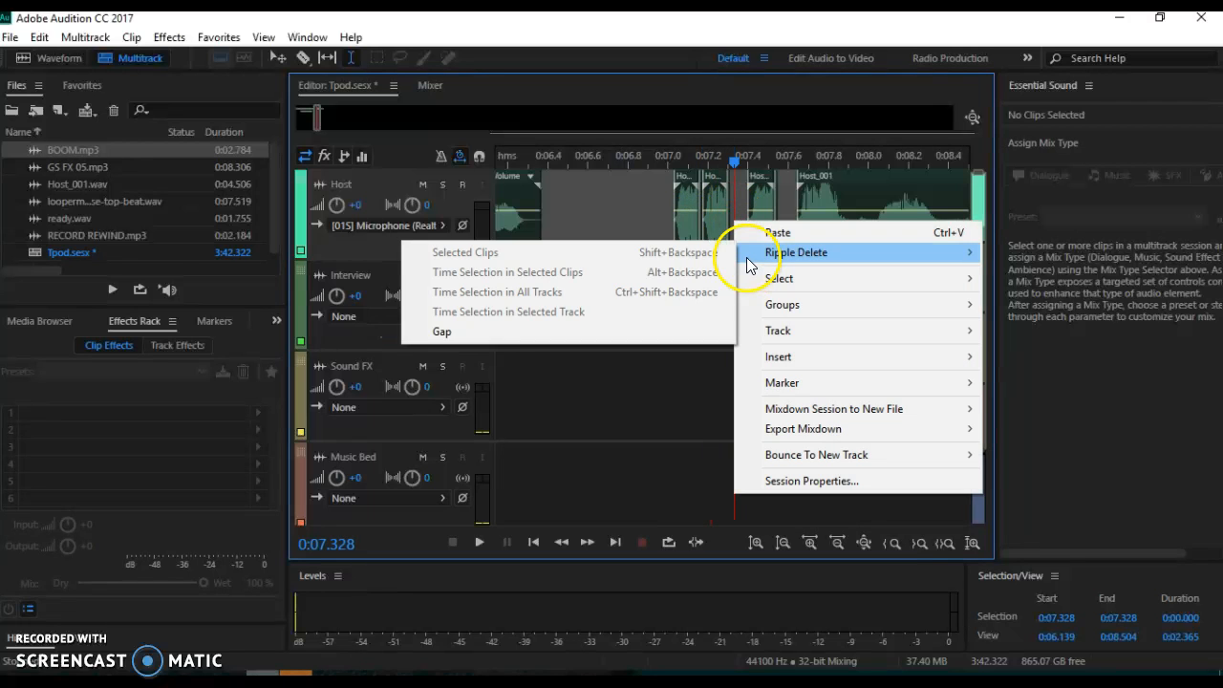
pyautogui.click(655, 331)
pyautogui.rightClick(769, 189)
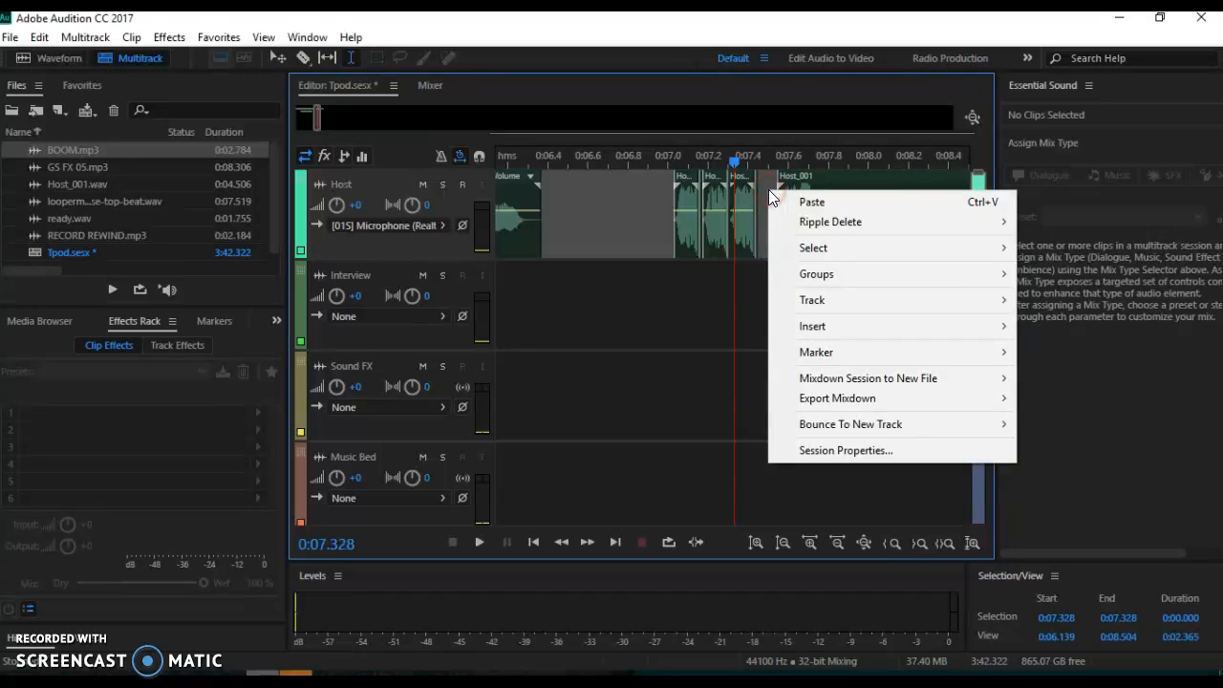
pyautogui.moveTo(803, 222)
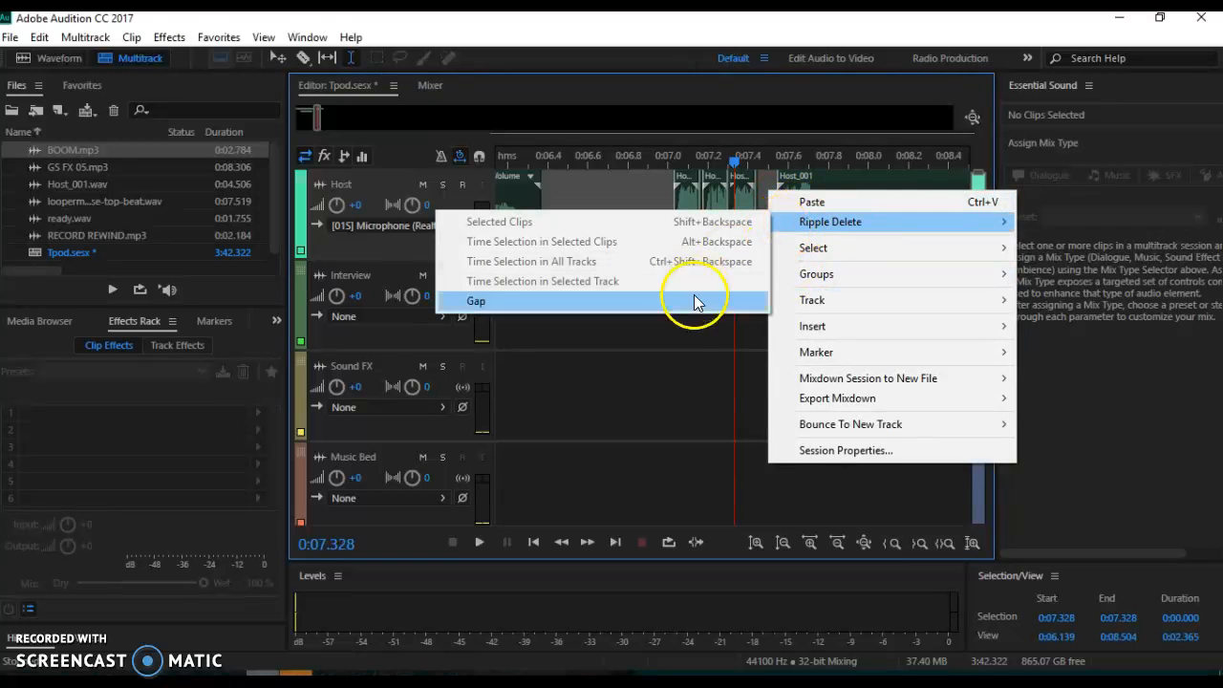
pyautogui.click(689, 300)
# - Play the tightened stutter on the Host track from 0:06.911 to about 0:08.225
pyautogui.moveTo(732, 163); pyautogui.dragTo(652, 163)
pyautogui.press('space')
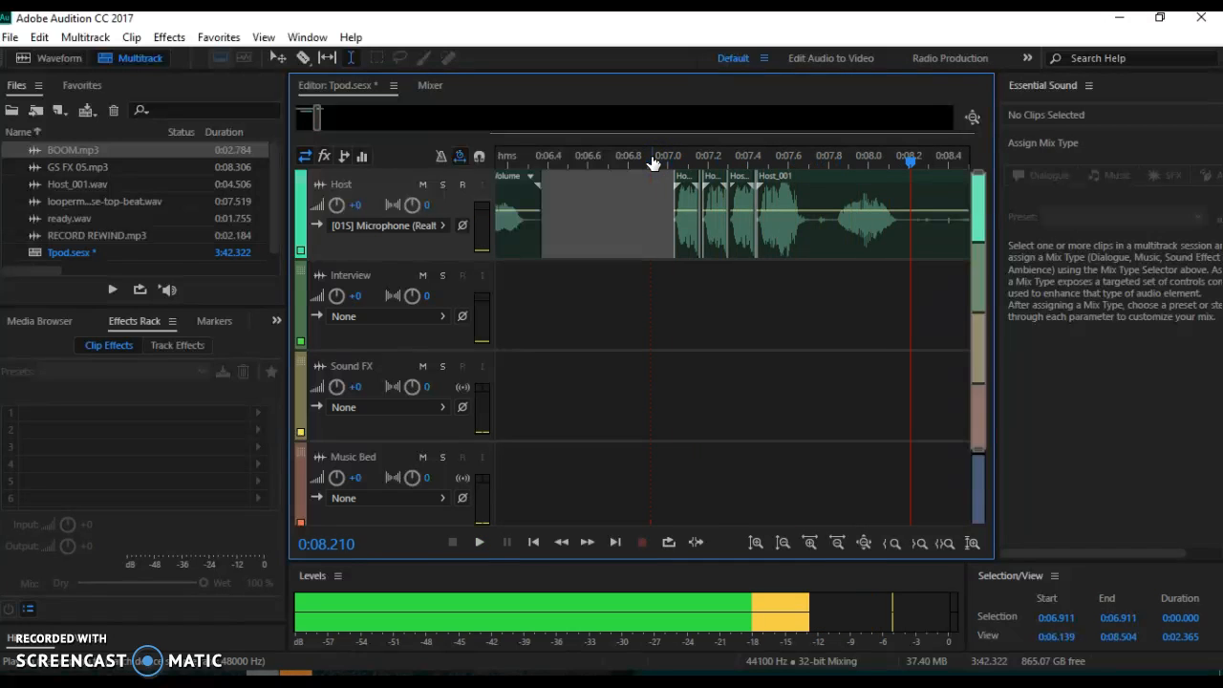
pyautogui.press('space')
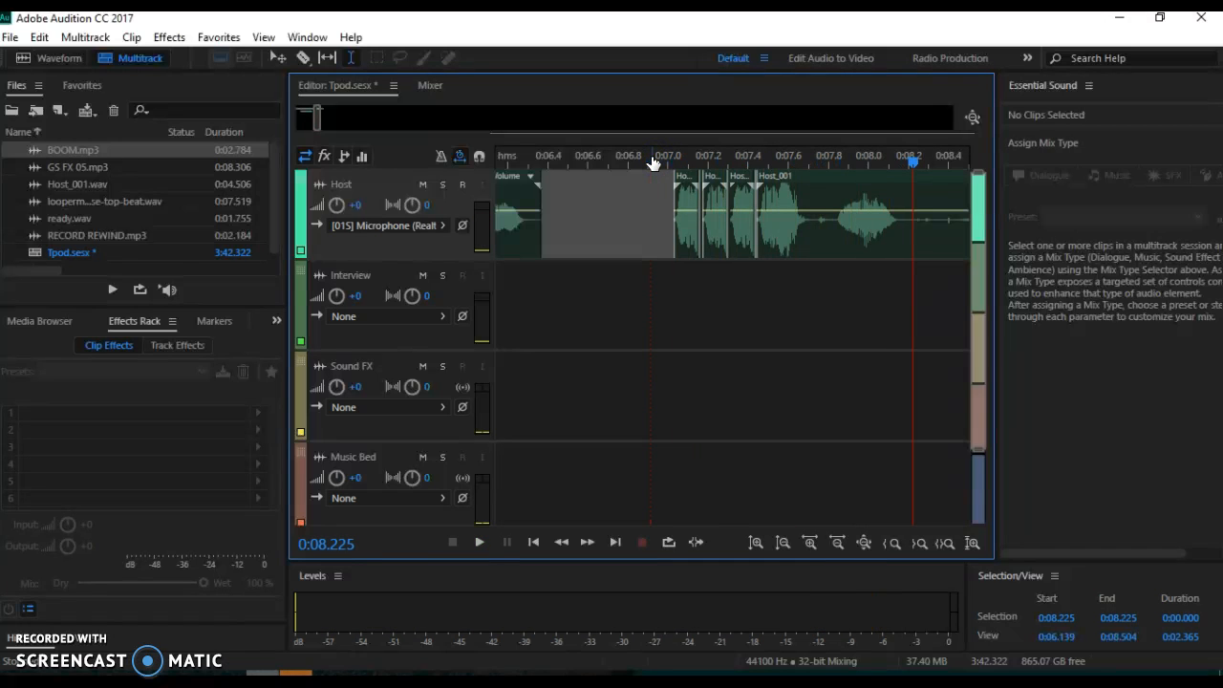
# - Ripple delete the large gap before the first Host_001 fragment on the Host track, from about 0:06.37 to 0:07.03
pyautogui.click(588, 230)
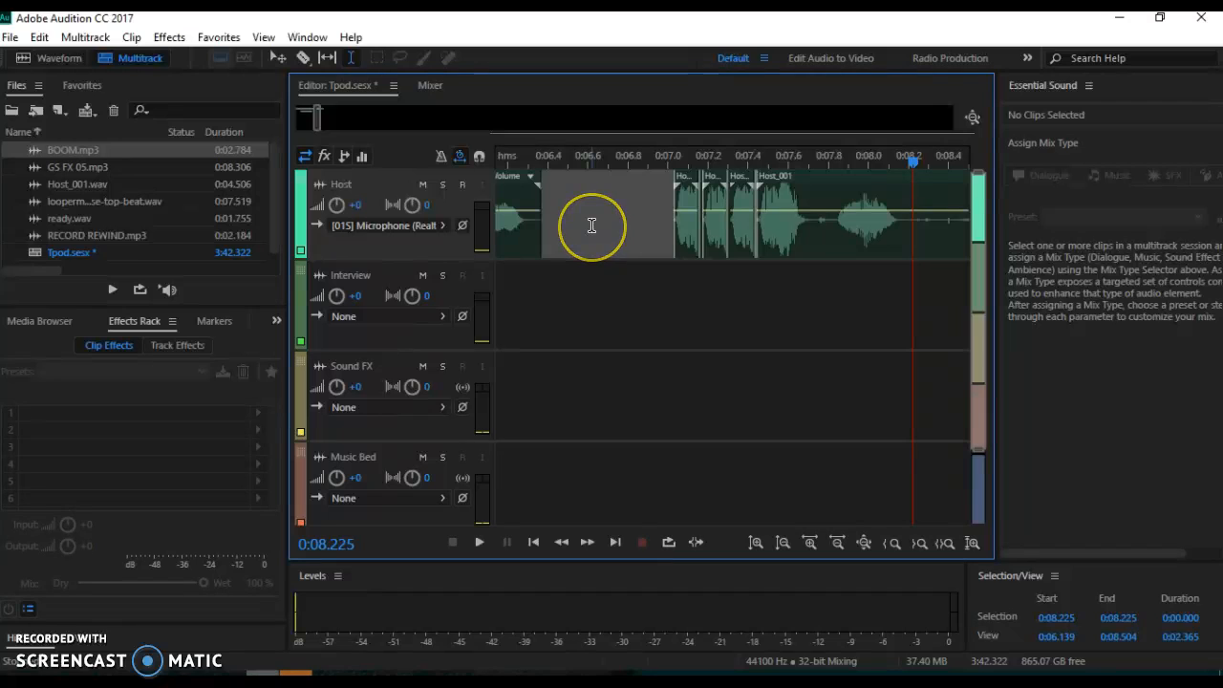
pyautogui.rightClick(591, 226)
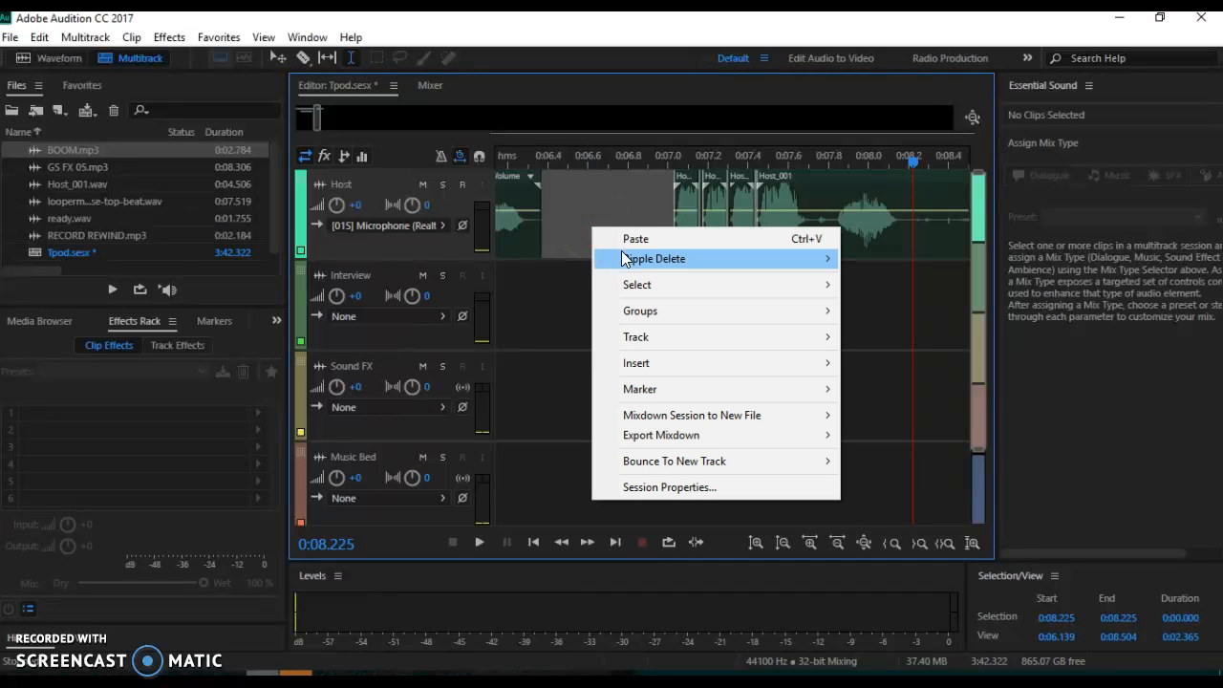
pyautogui.moveTo(621, 252)
pyautogui.click(505, 345)
# - Play the session from the beginning to about 0:08.889 and set the playhead at 0:08.500, near the end of the Host audio
pyautogui.click(668, 516)
pyautogui.click(533, 542)
pyautogui.click(628, 163)
pyautogui.moveTo(630, 163); pyautogui.dragTo(545, 164)
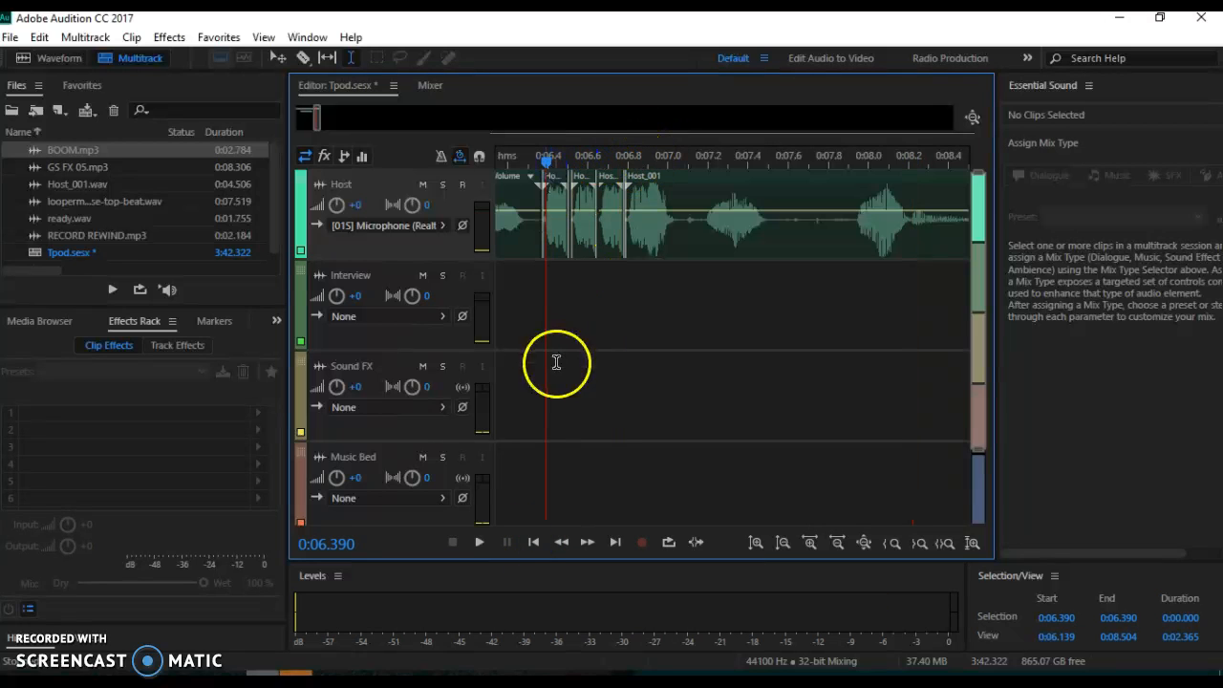
pyautogui.click(532, 541)
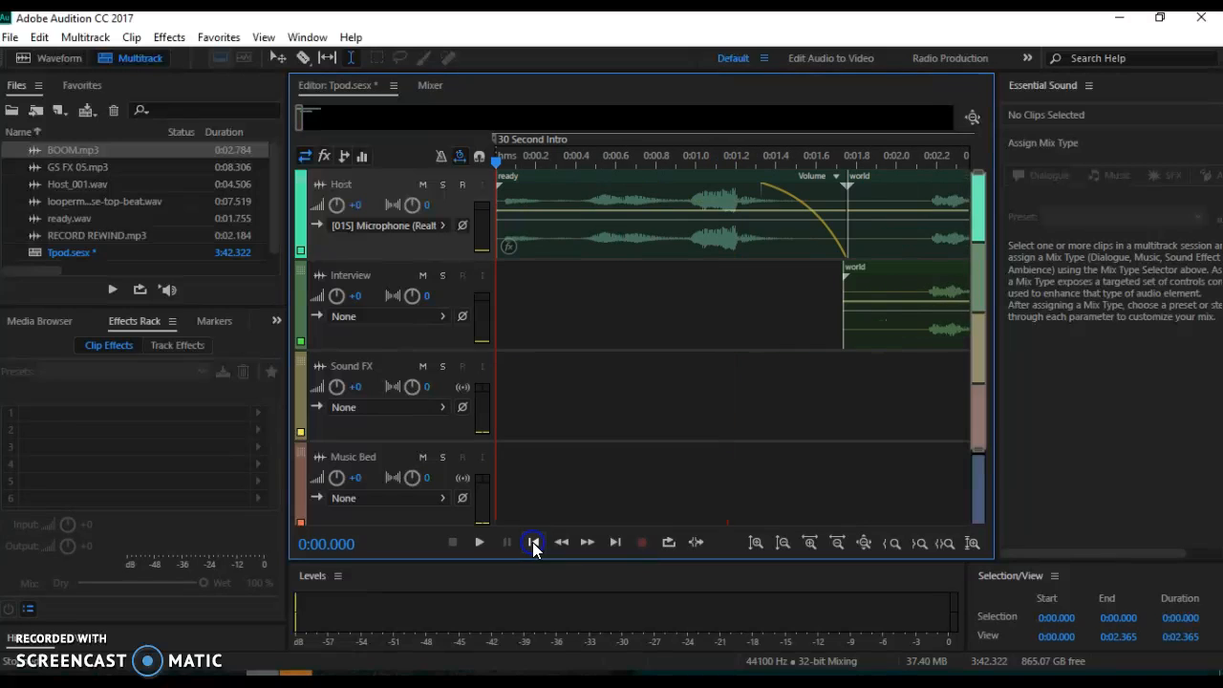
pyautogui.press('space')
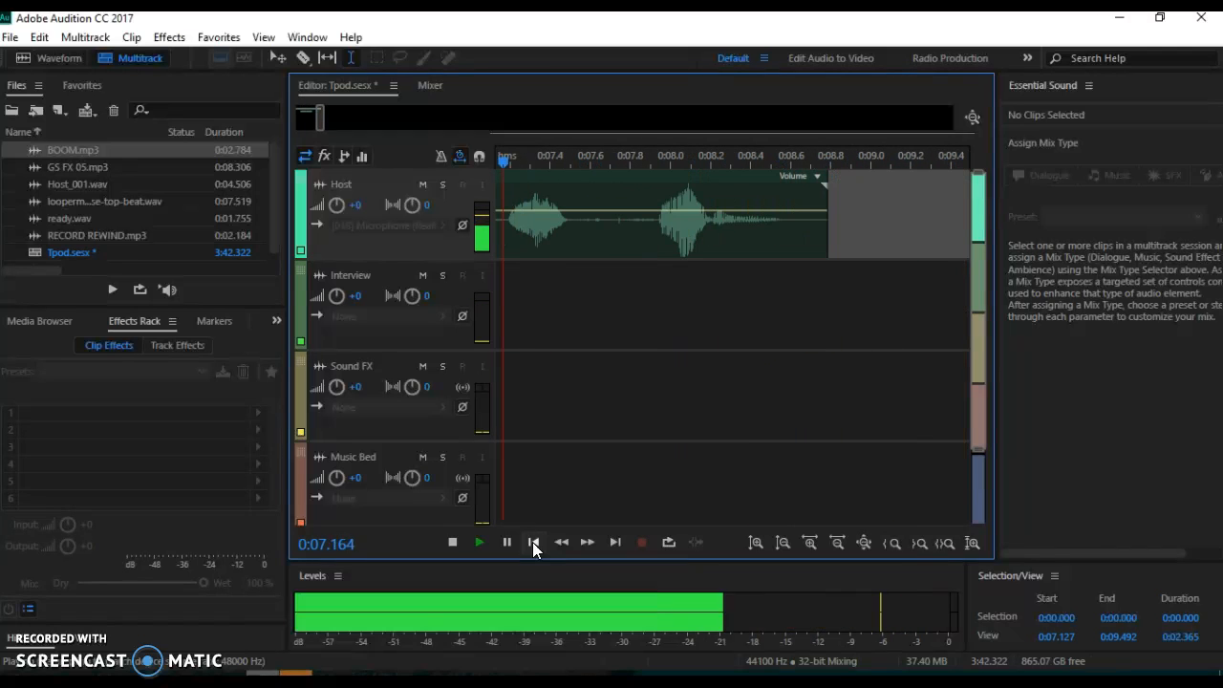
pyautogui.click(453, 544)
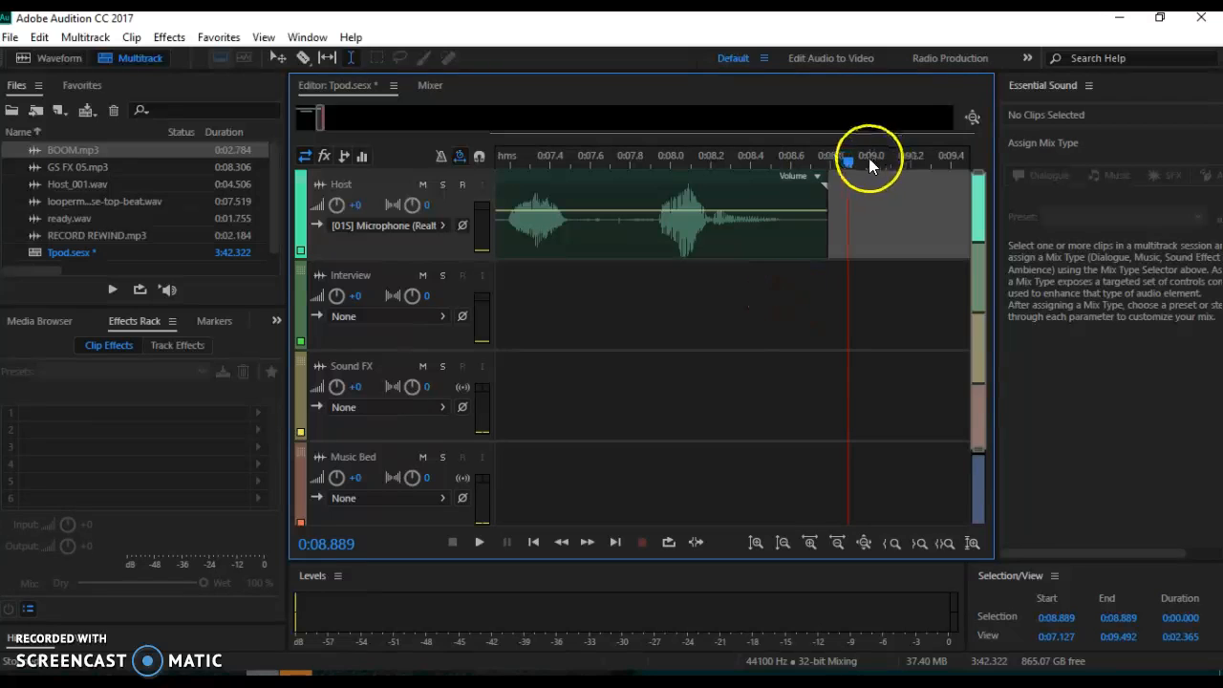
pyautogui.moveTo(852, 164); pyautogui.dragTo(773, 164)
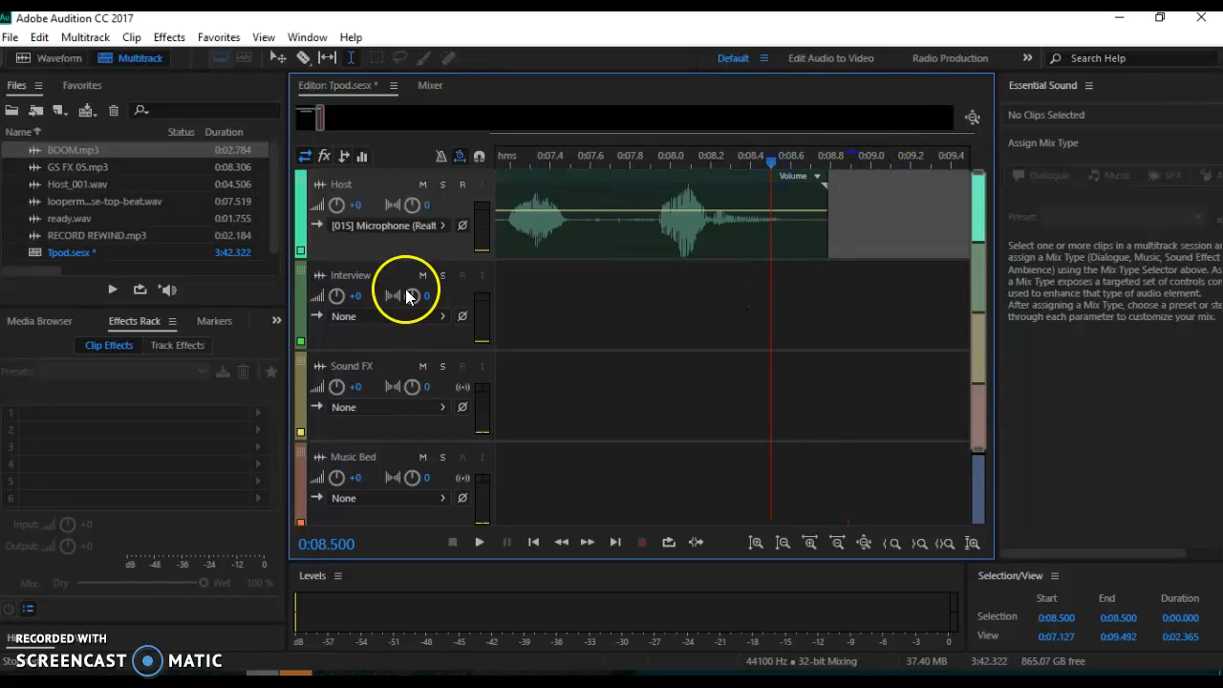